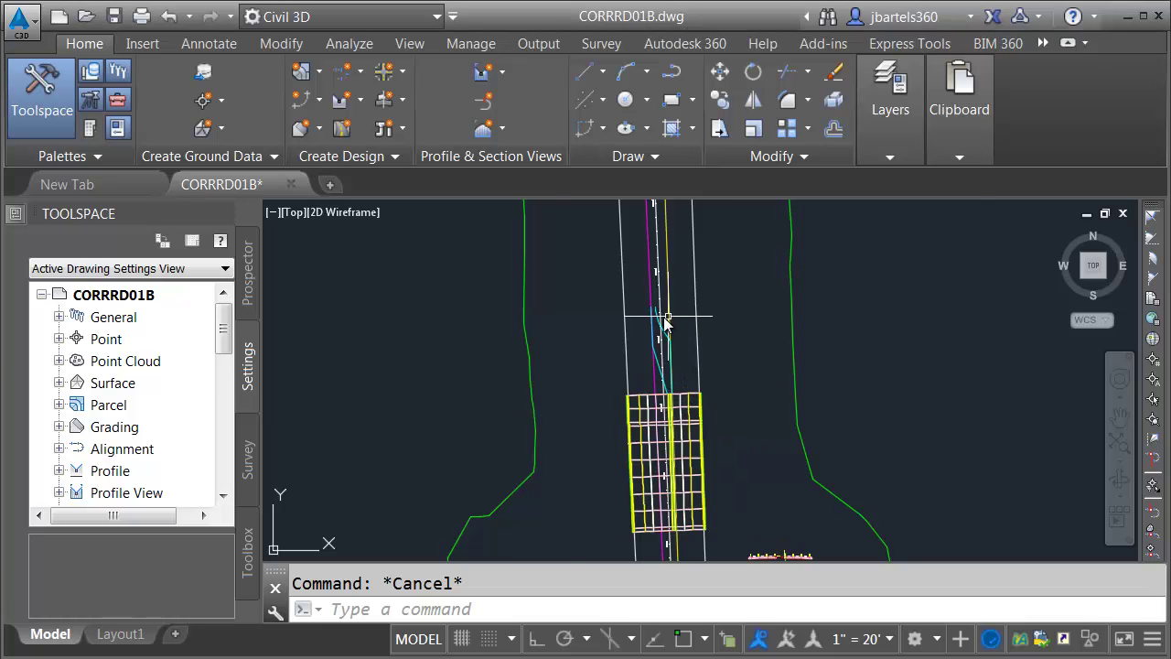
Step: Pan and zoom along the corridor plan, ending zoomed in on the SR7-Traffic Separator assembly
scroll(664, 318, up, 6)
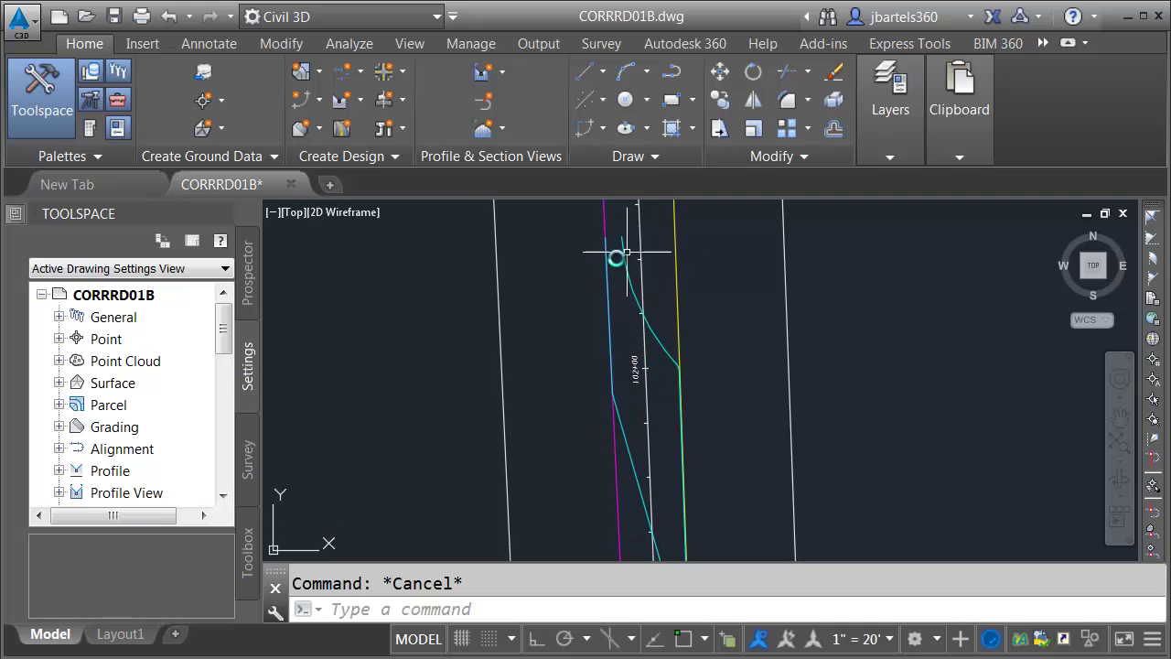
scroll(672, 408, down, 4)
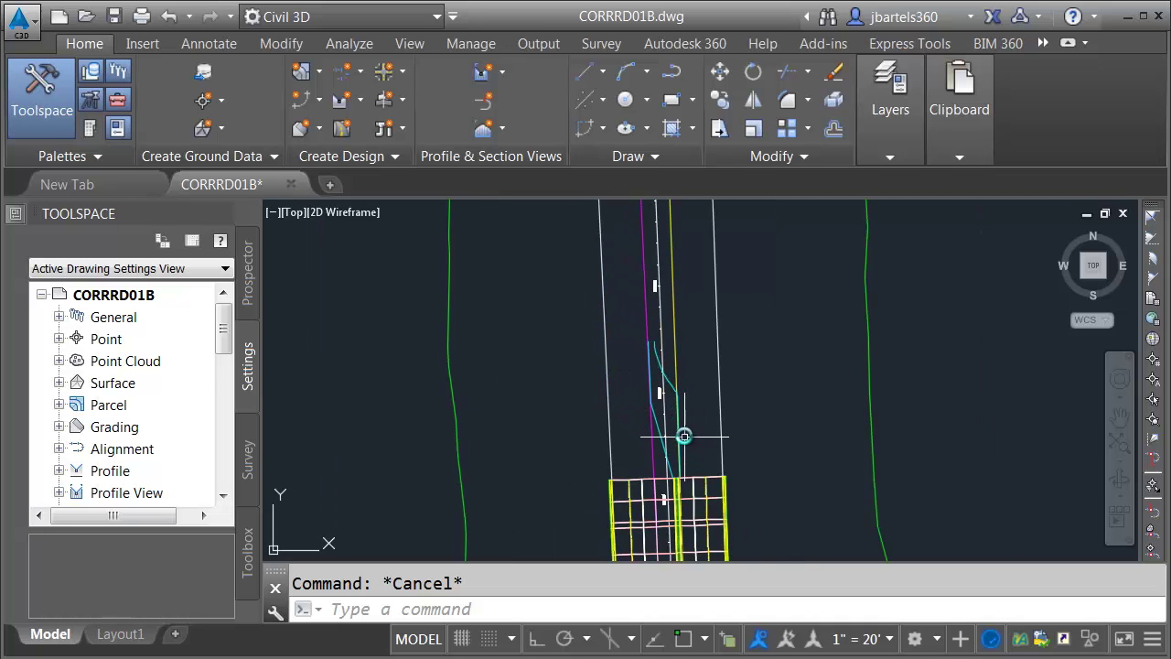
middle_drag(687, 431, 691, 393)
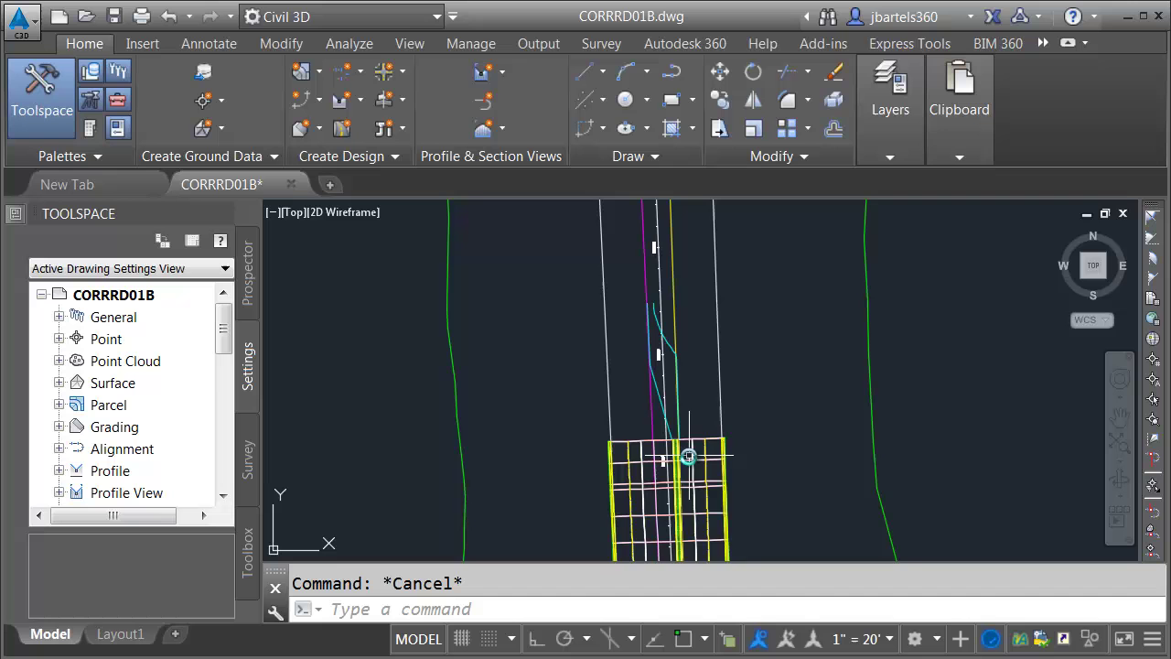
scroll(681, 449, up, 5)
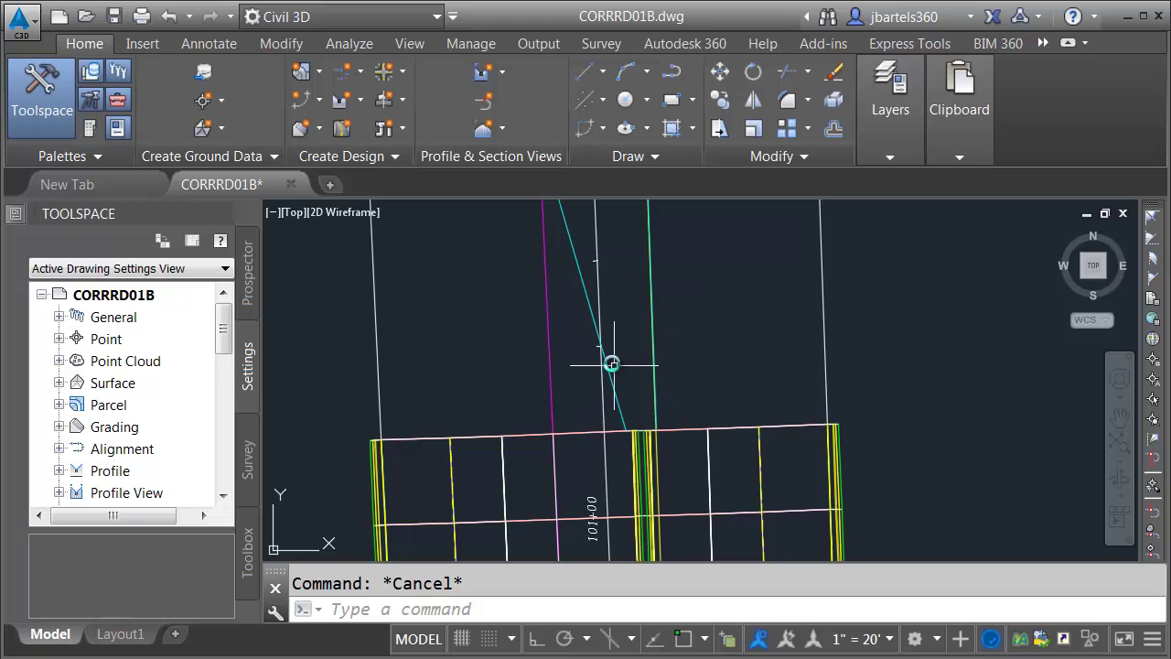
scroll(620, 344, down, 3)
scroll(709, 413, down, 4)
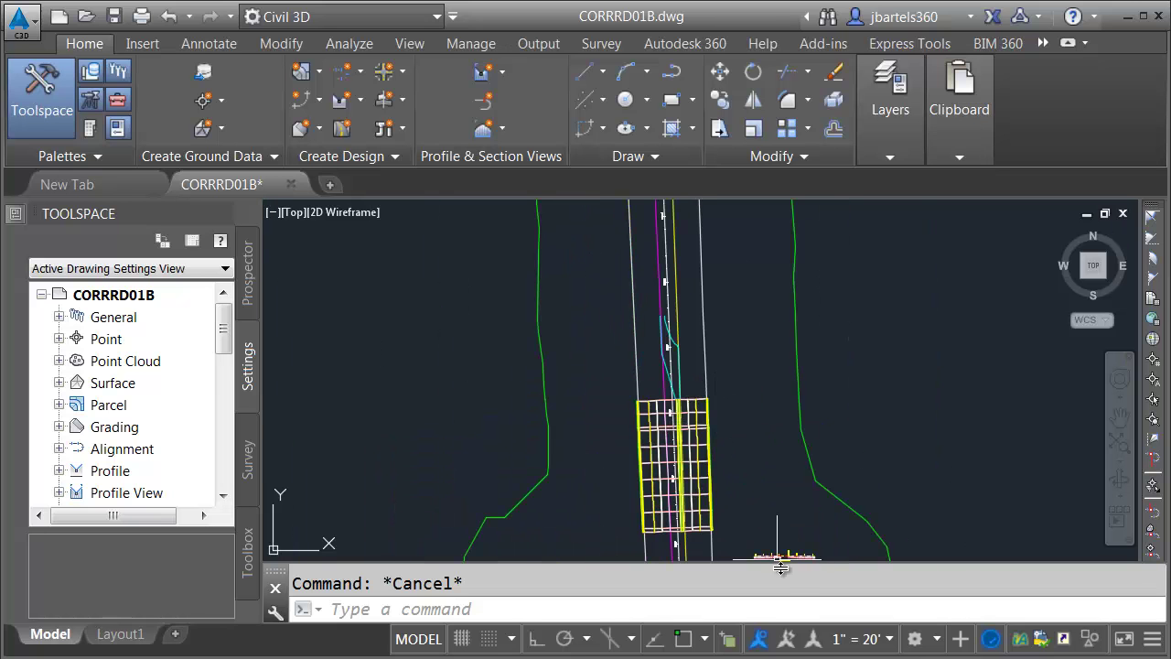
mouse_move(782, 553)
middle_down()
mouse_move(753, 457)
mouse_move(705, 503)
middle_up()
scroll(737, 479, up, 4)
scroll(698, 521, up, 2)
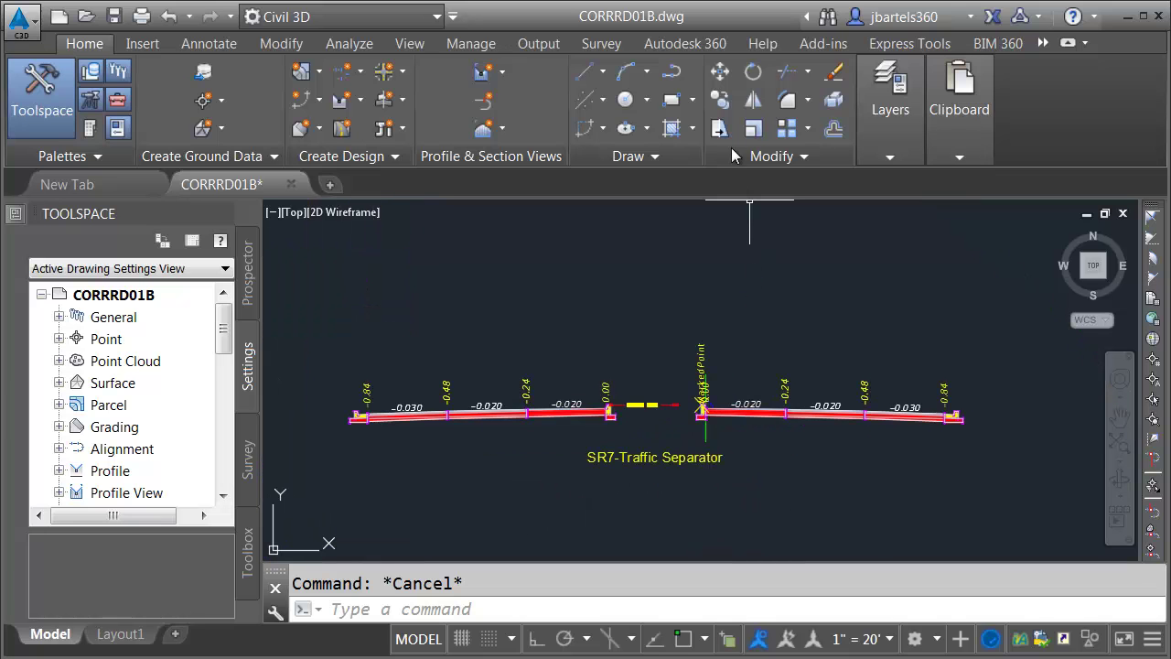
Step: Copy the SR7-Traffic Separator assembly straight up with Ortho on, creating SR7-Traffic Separator (2)
click(720, 100)
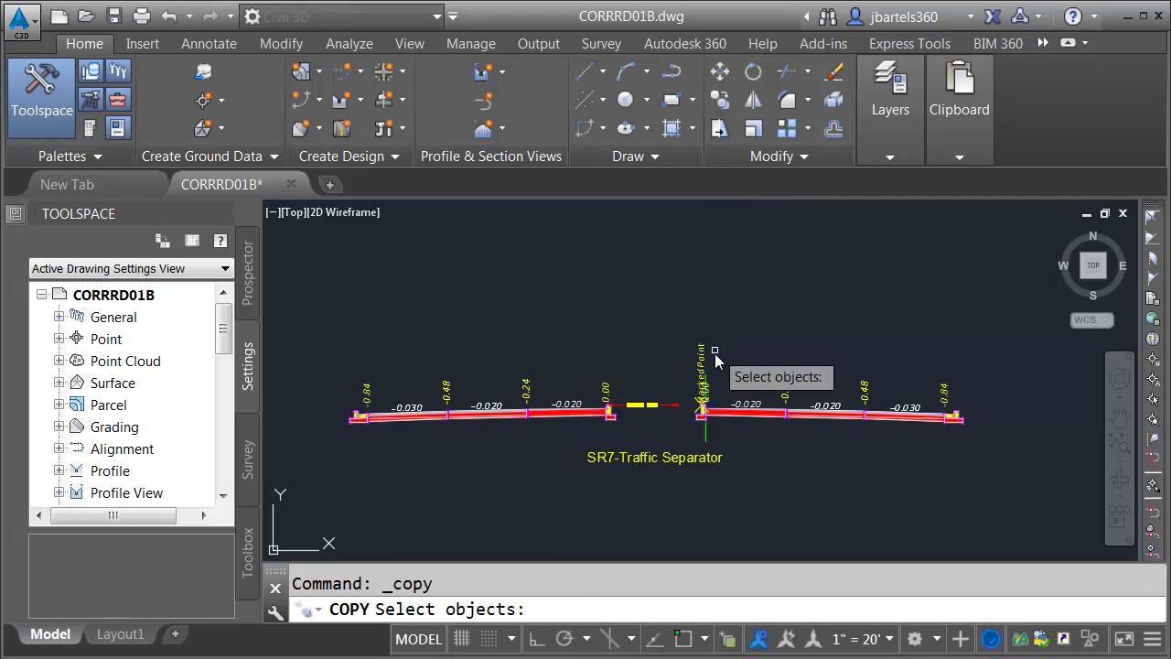
click(706, 440)
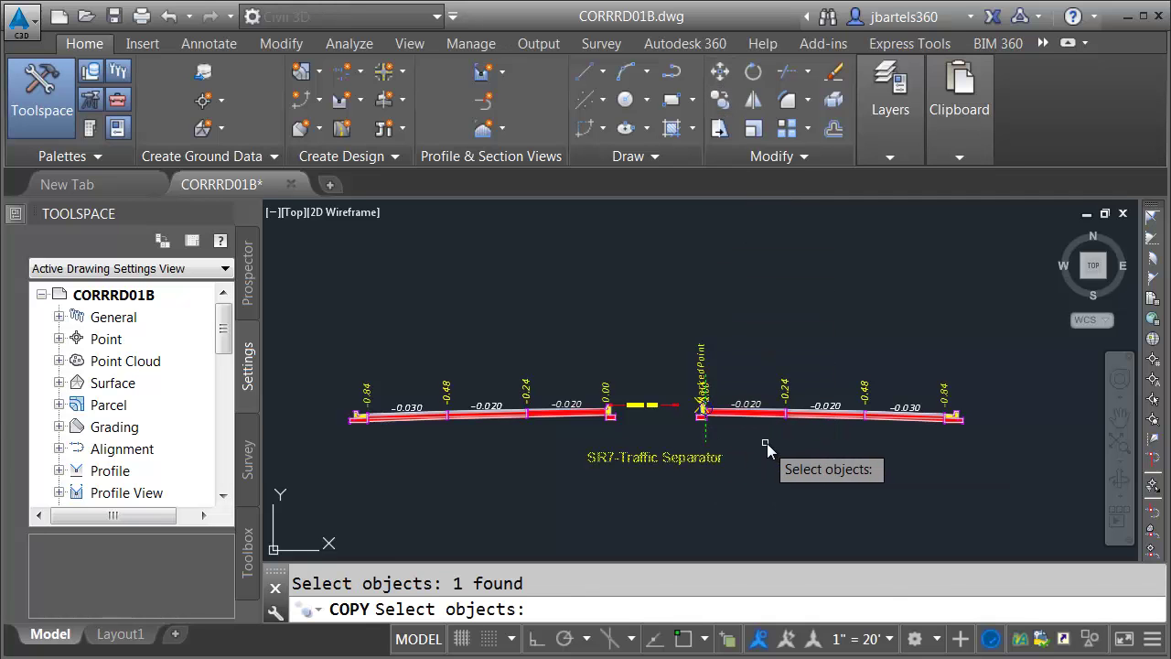
key(Return)
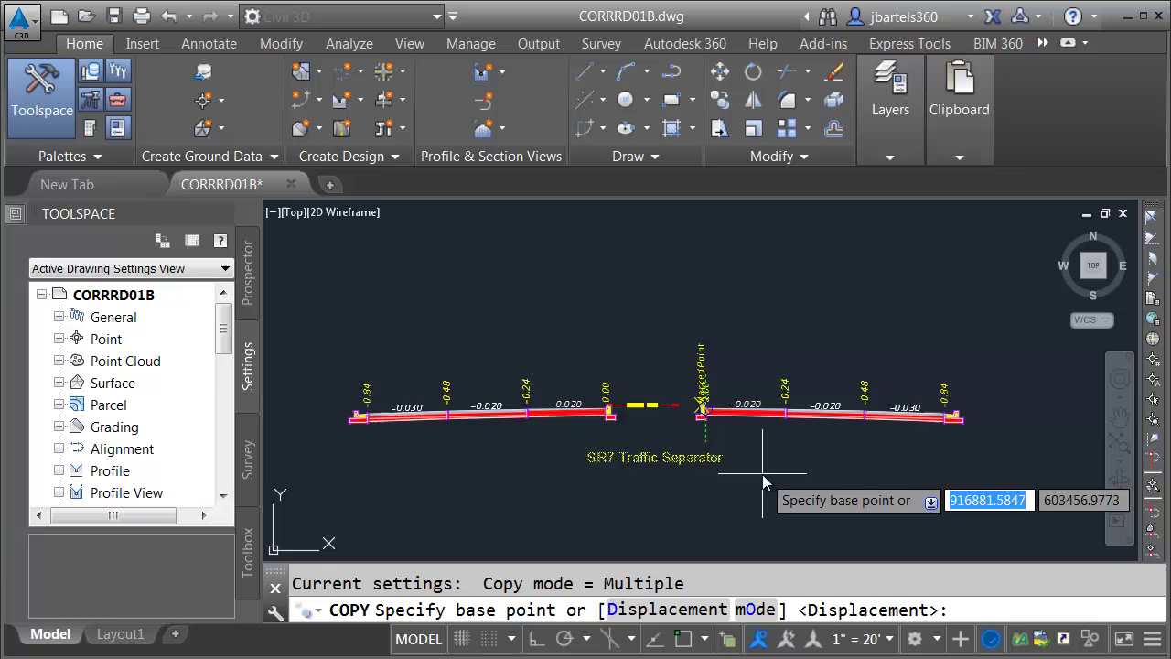
scroll(762, 474, down, 2)
click(763, 487)
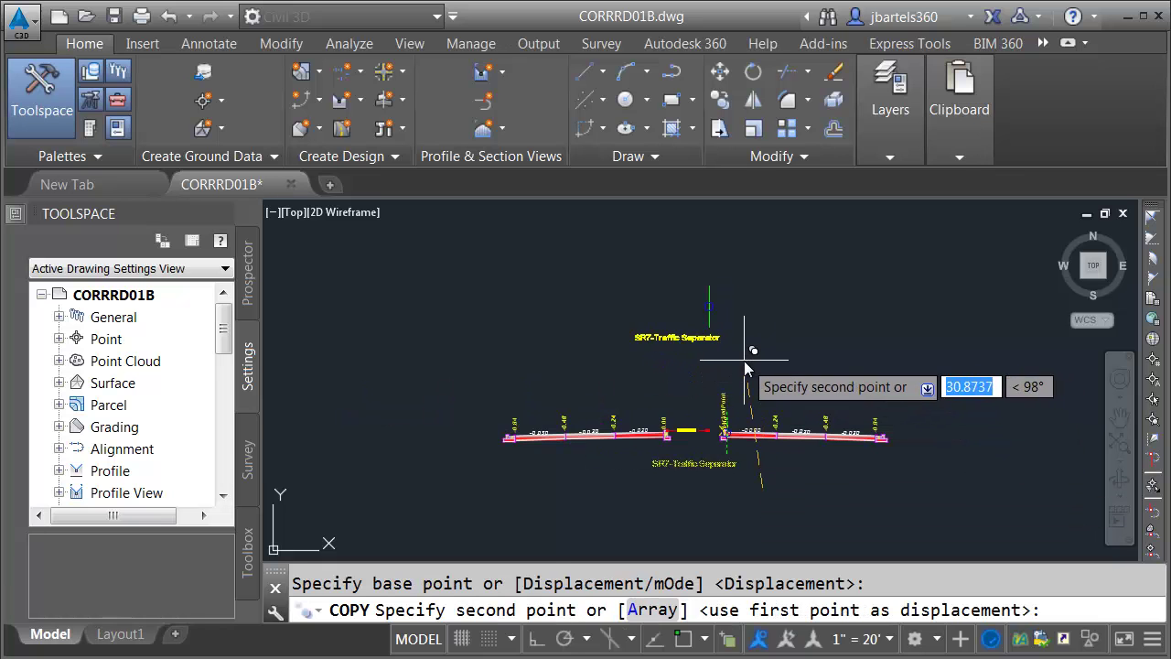
key(F8)
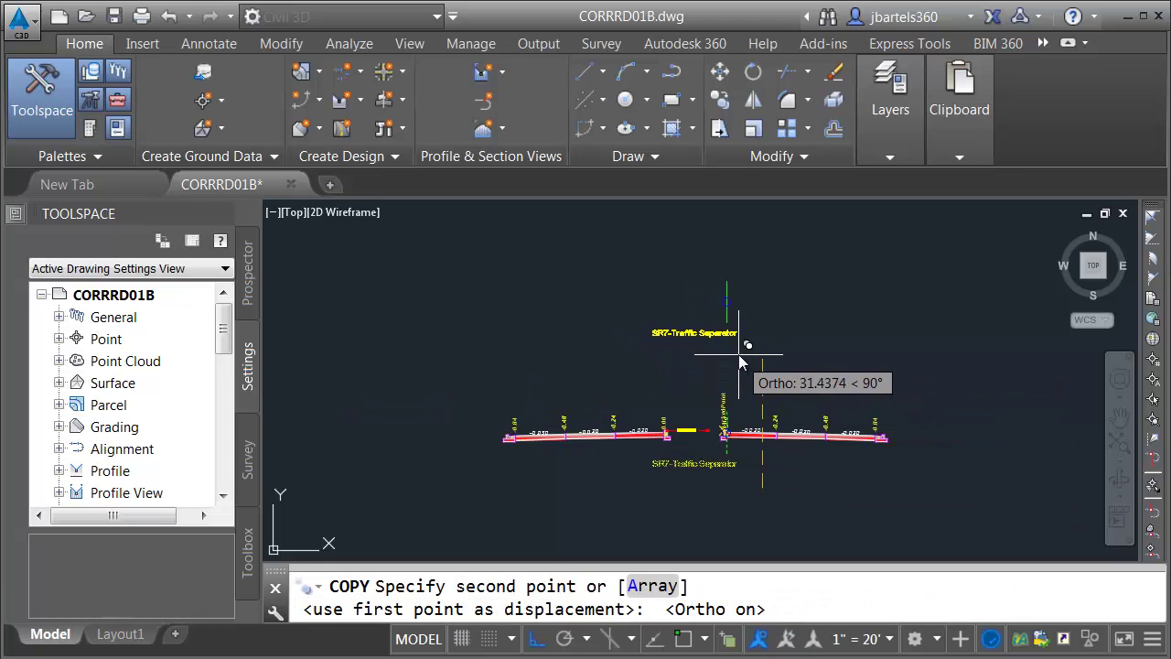
click(751, 346)
key(Escape)
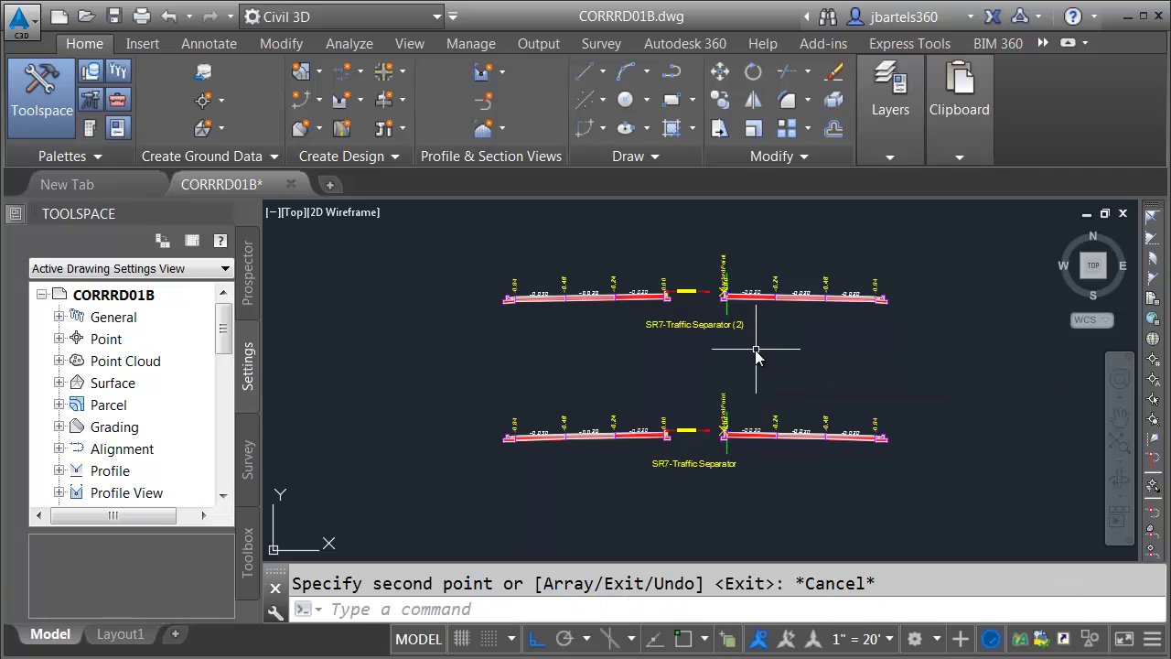
scroll(719, 315, up, 2)
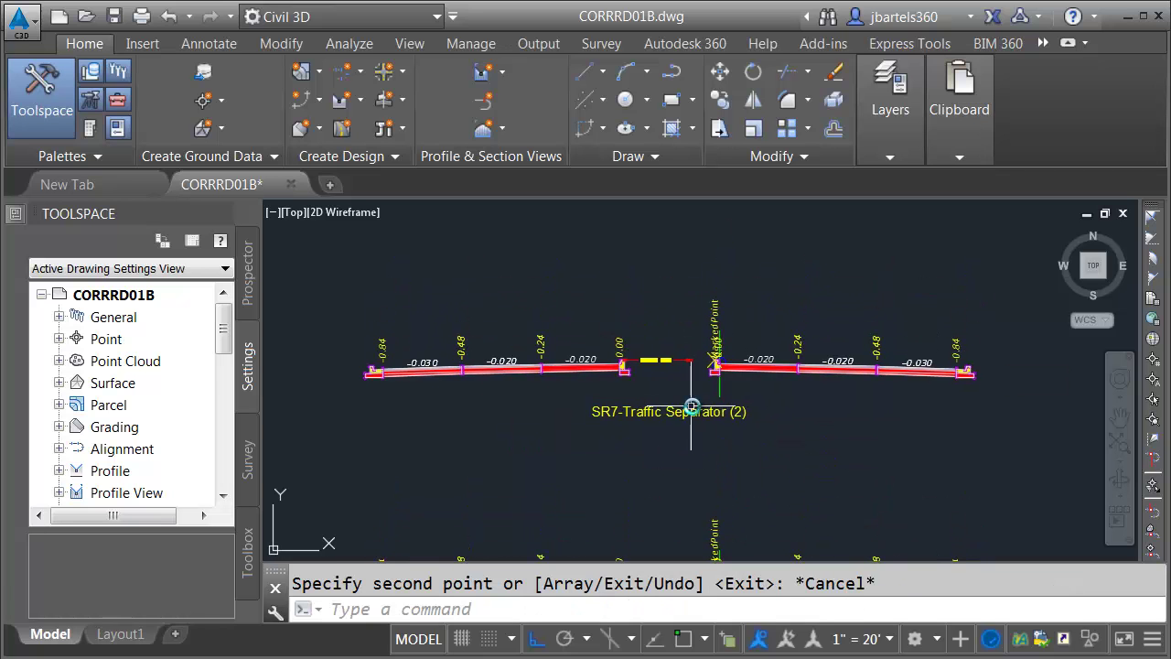
Step: In Properties, change the copied assembly's name from SR7-Traffic Separator (2) to SR7-Traffic Median
click(678, 403)
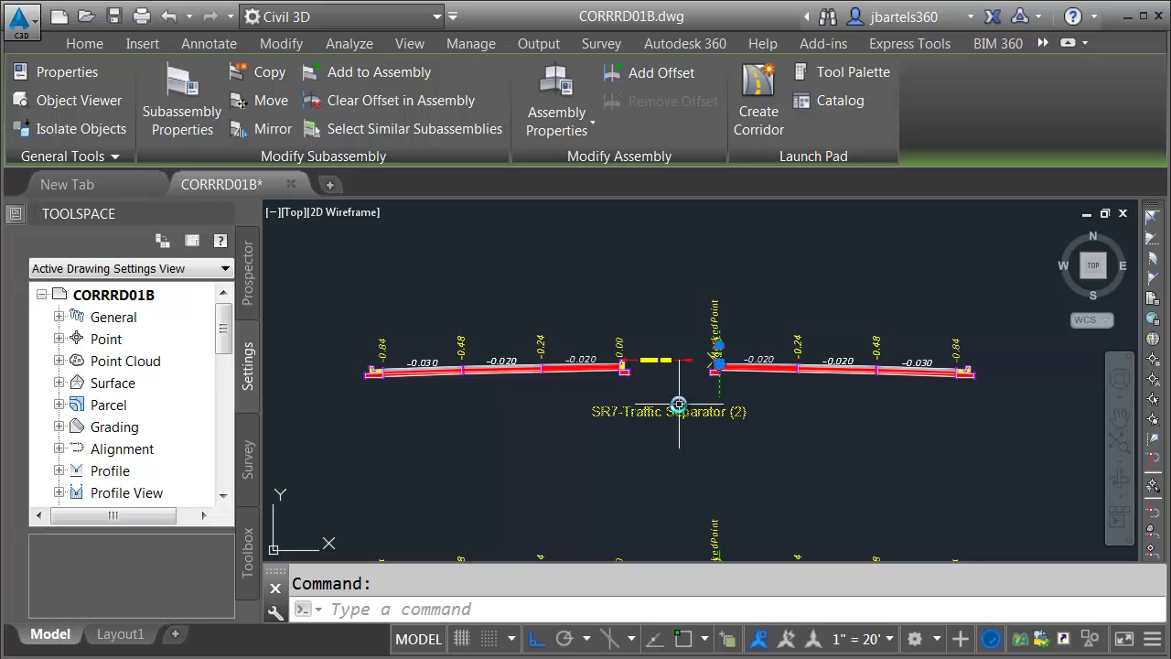
mouse_move(26, 218)
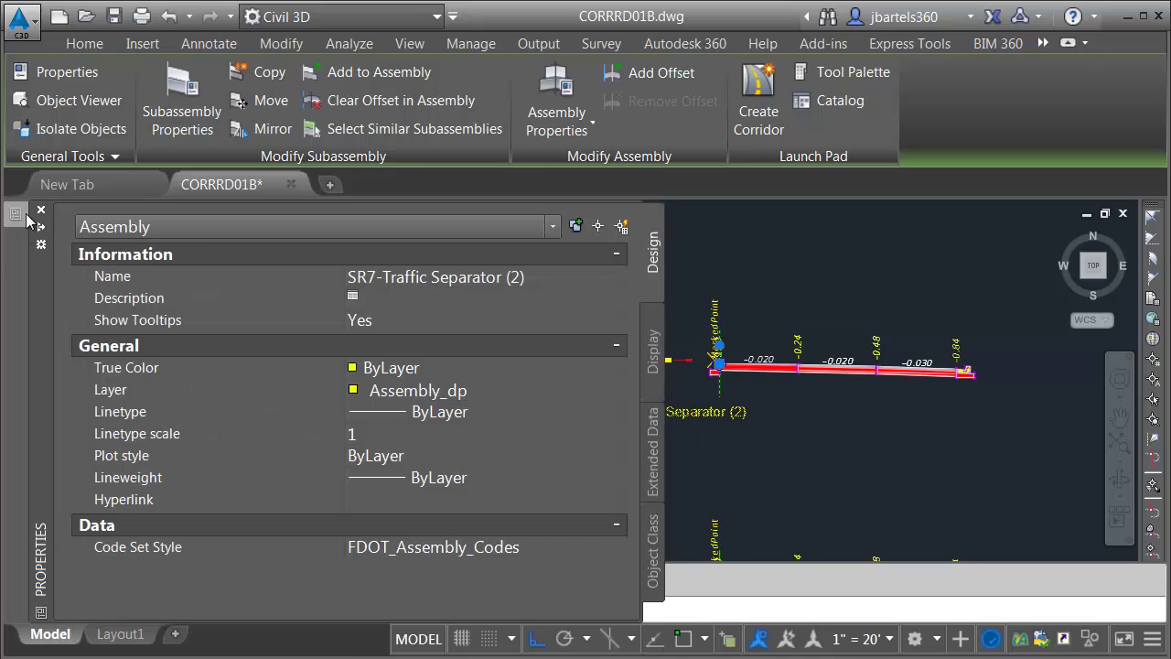
click(460, 282)
drag(503, 277, 438, 284)
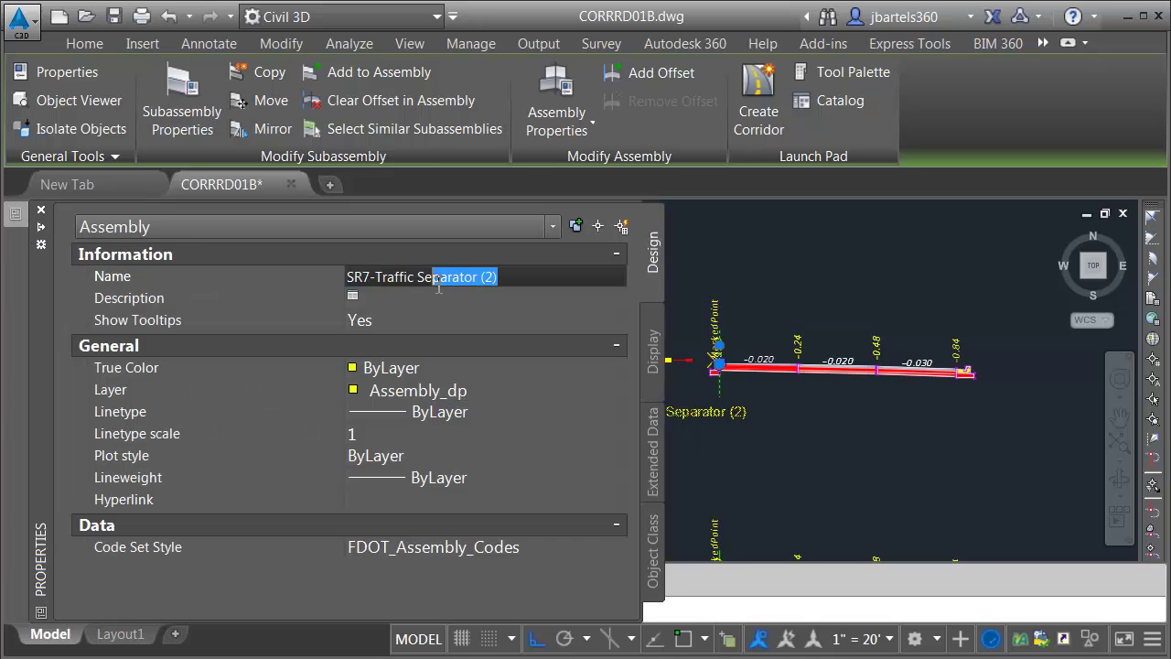
text(Me)
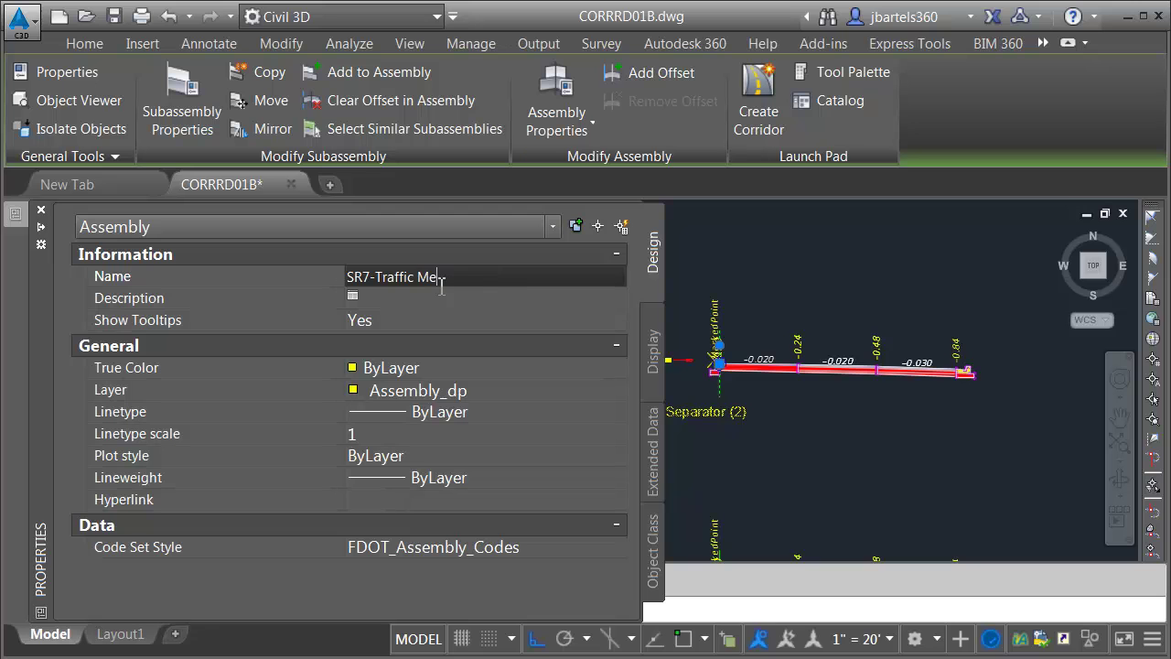
text(dian)
key(Return)
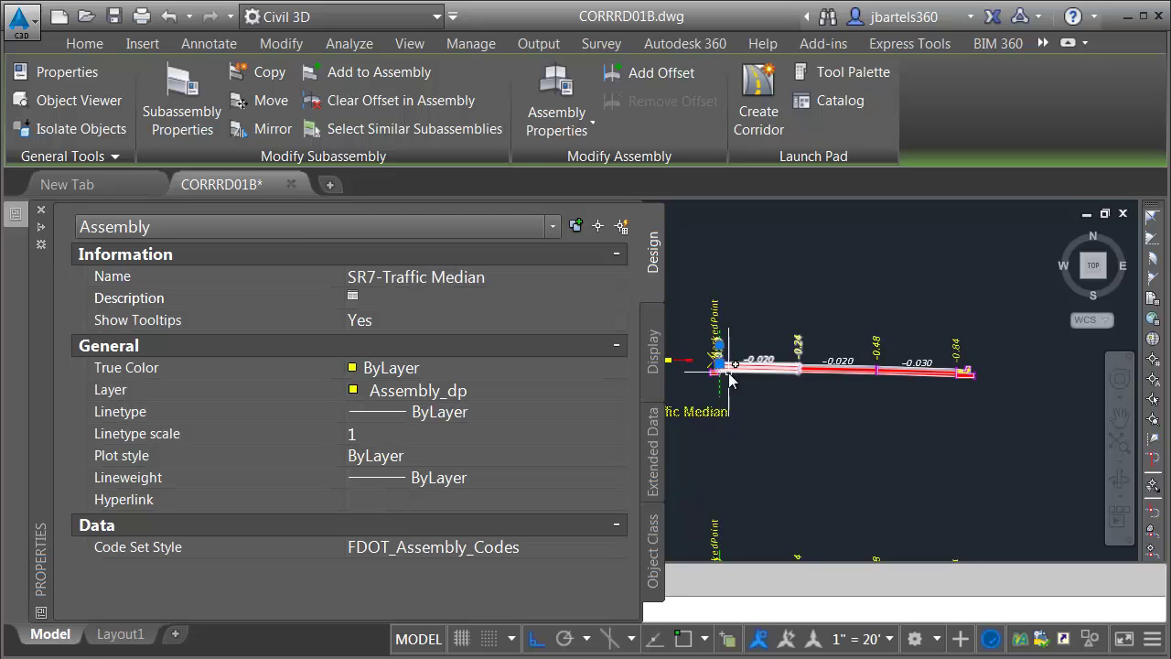
key(Escape)
key(ctrl+1)
scroll(686, 383, up, 3)
scroll(686, 383, up, 3)
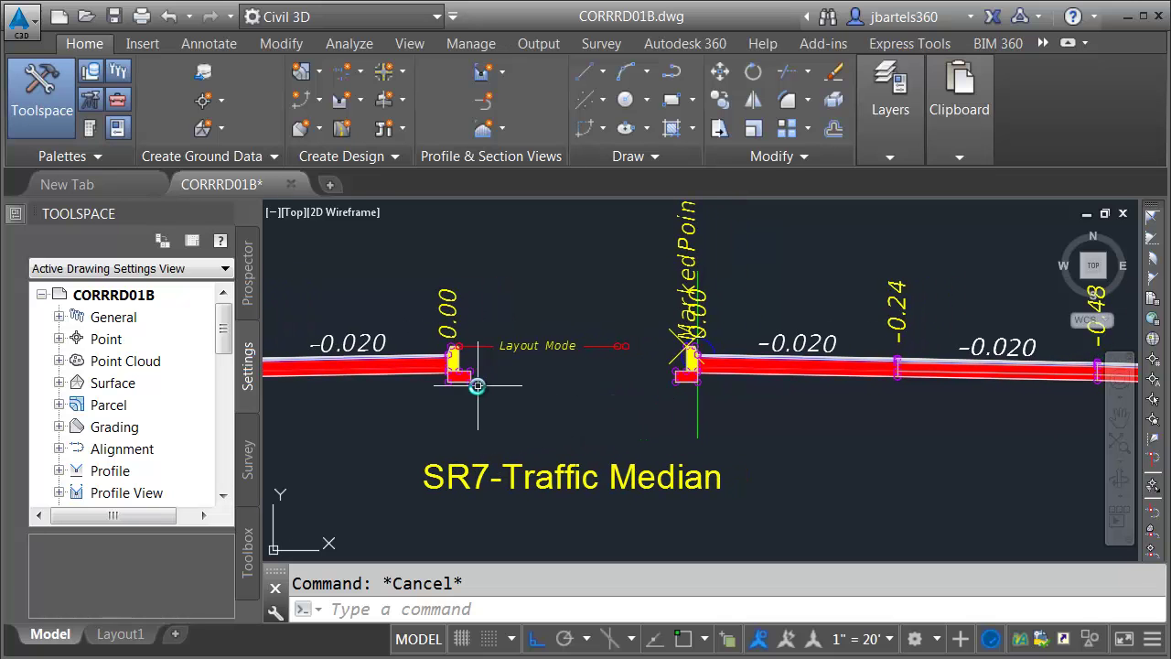
click(469, 390)
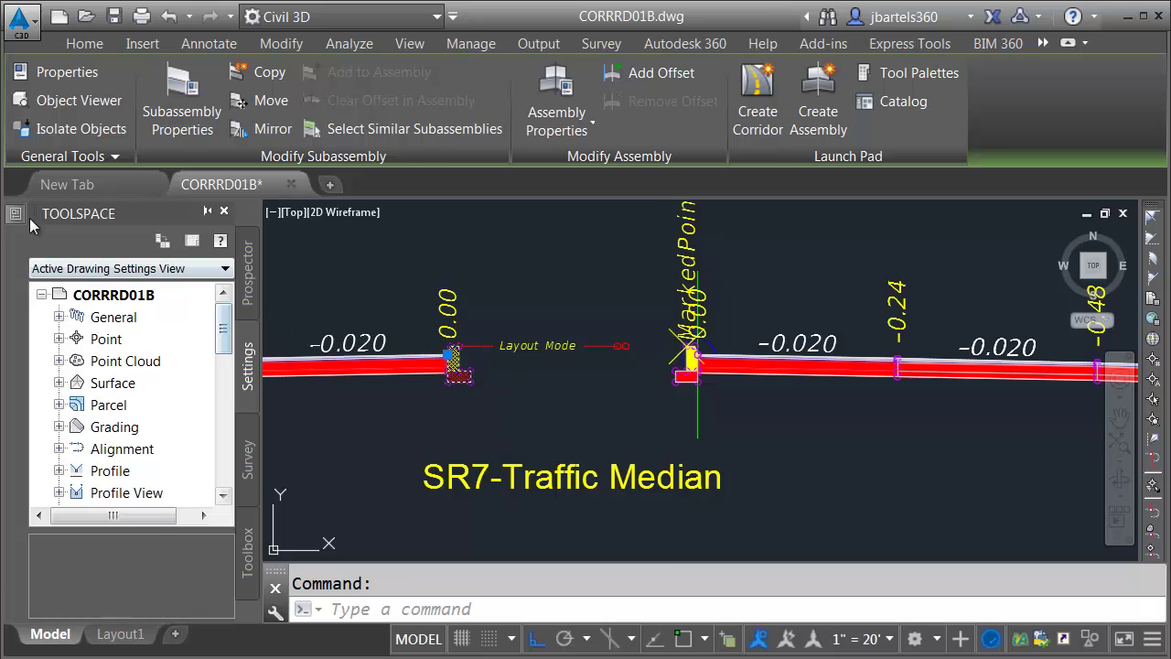
mouse_move(12, 217)
drag(61, 270, 59, 419)
click(384, 473)
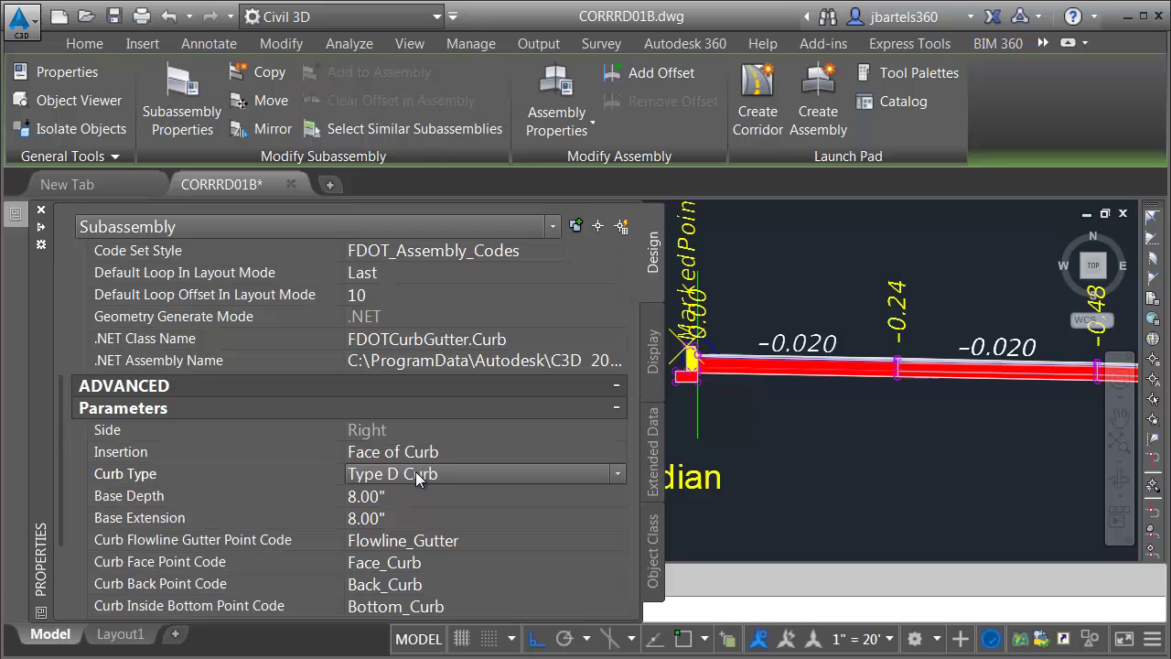
click(432, 474)
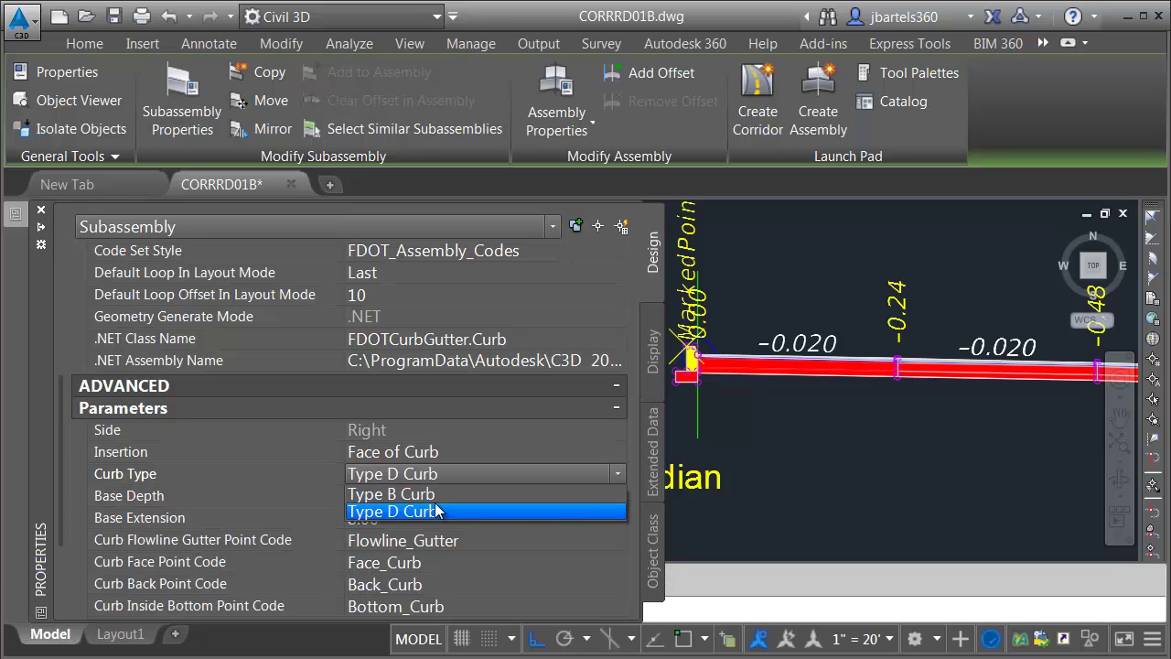
click(443, 473)
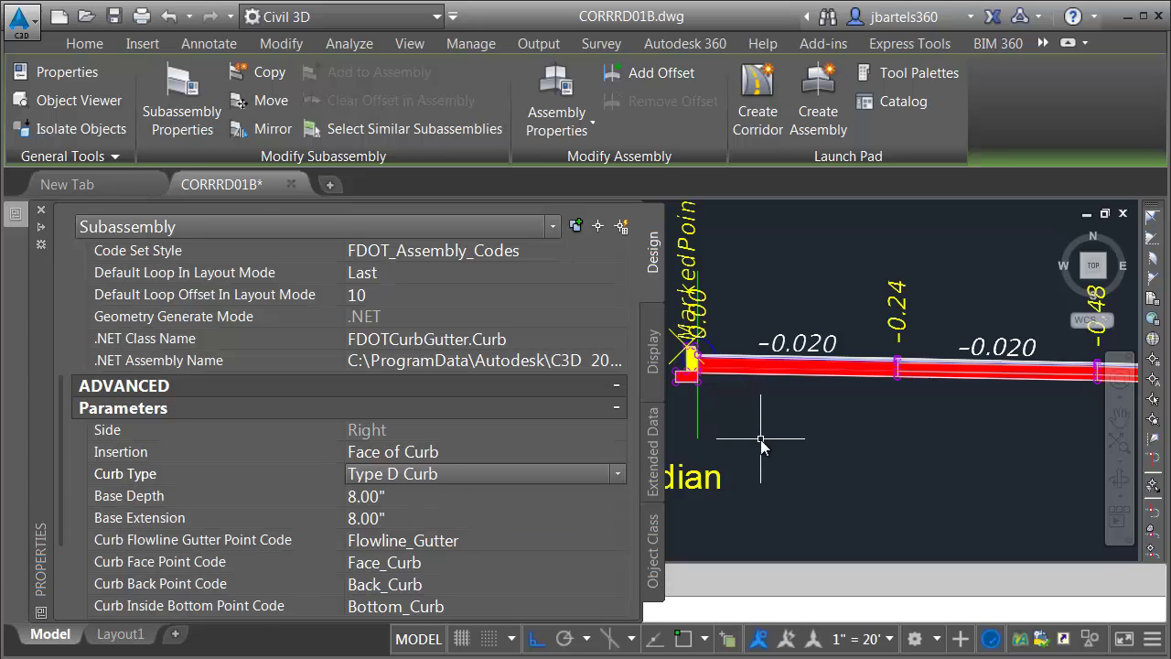
key(Escape)
middle_drag(631, 421, 532, 434)
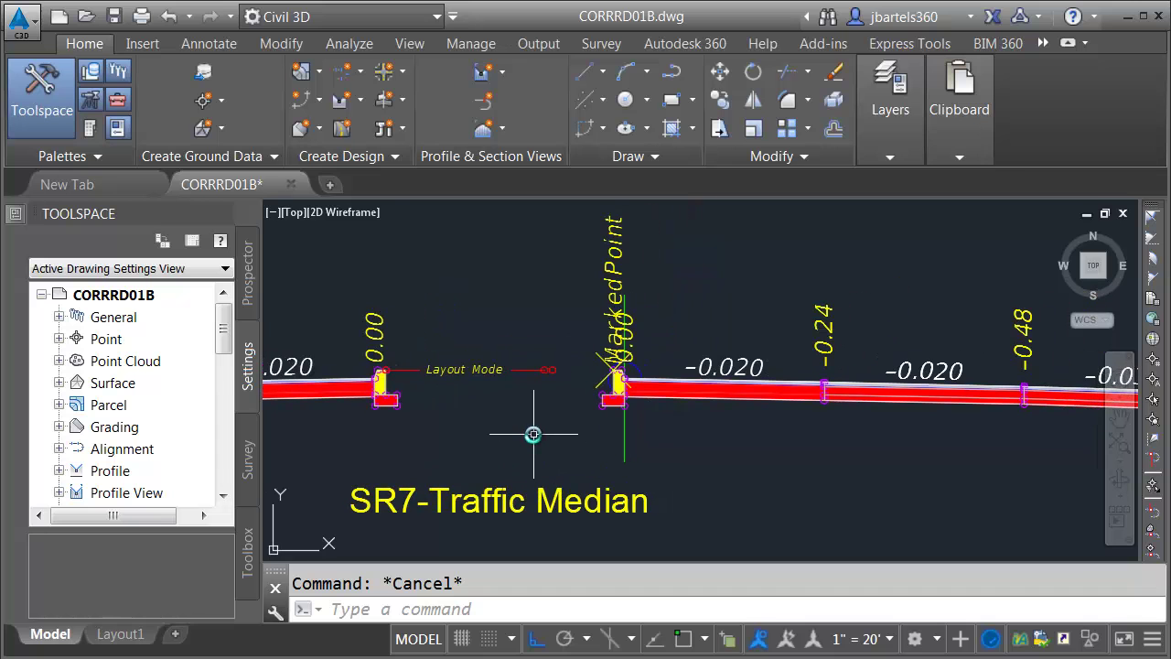
Step: Load the FDOT Subassemblies palette and pick the FDOT Type F Curb tool for the median assembly
click(625, 436)
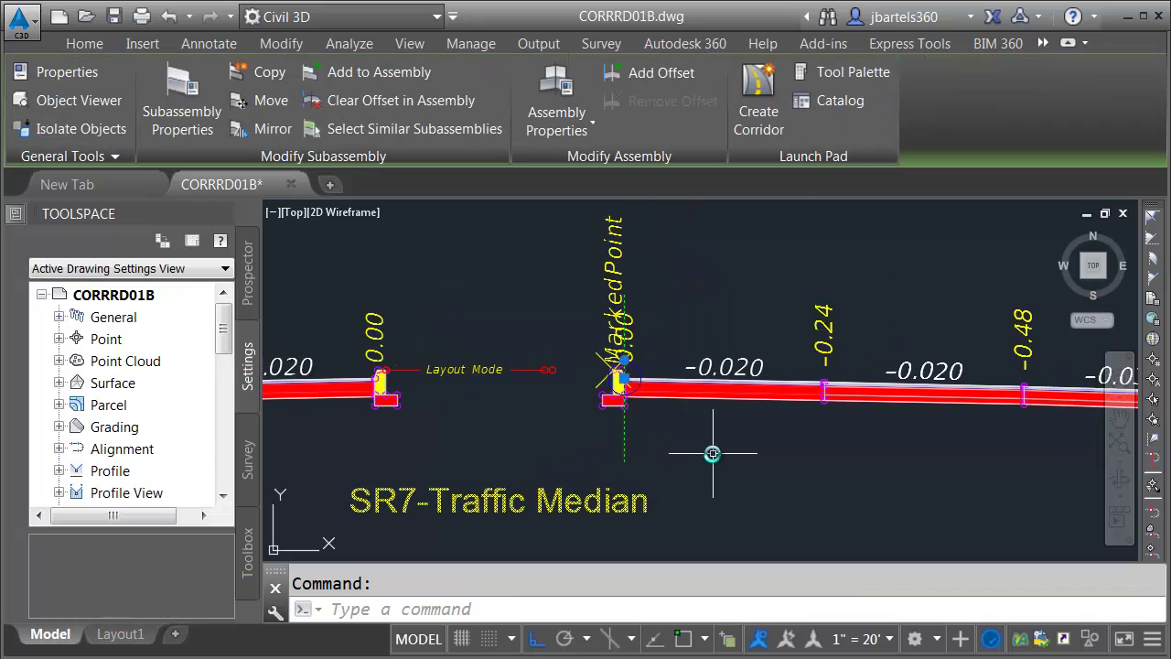
click(825, 77)
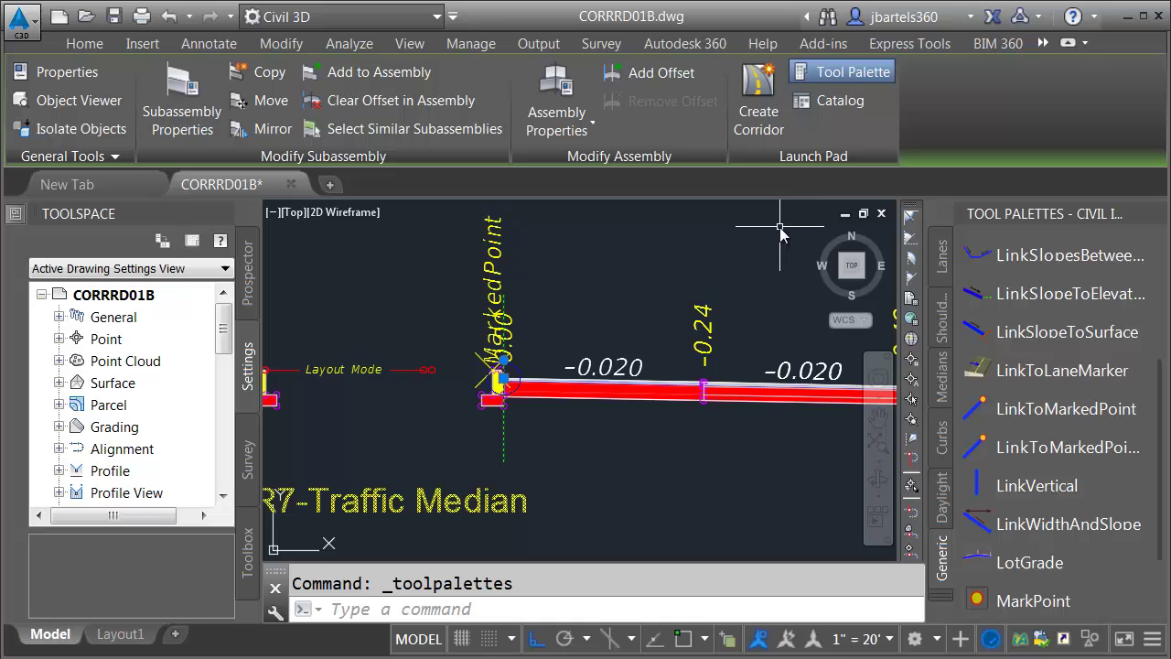
right_click(985, 215)
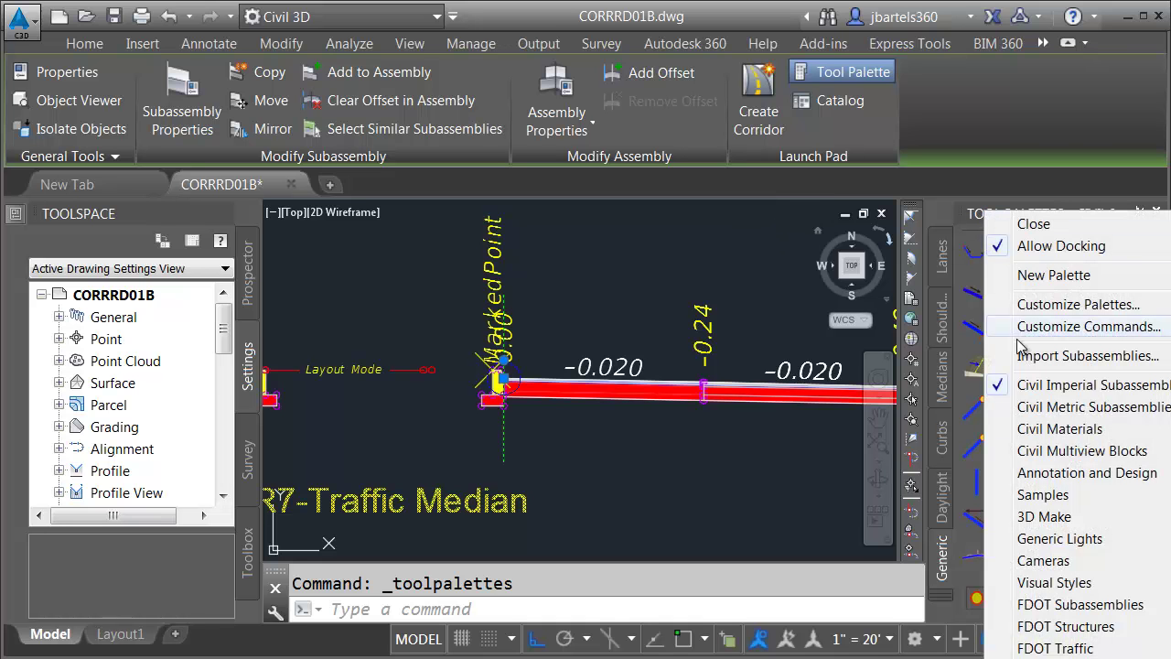
click(1038, 605)
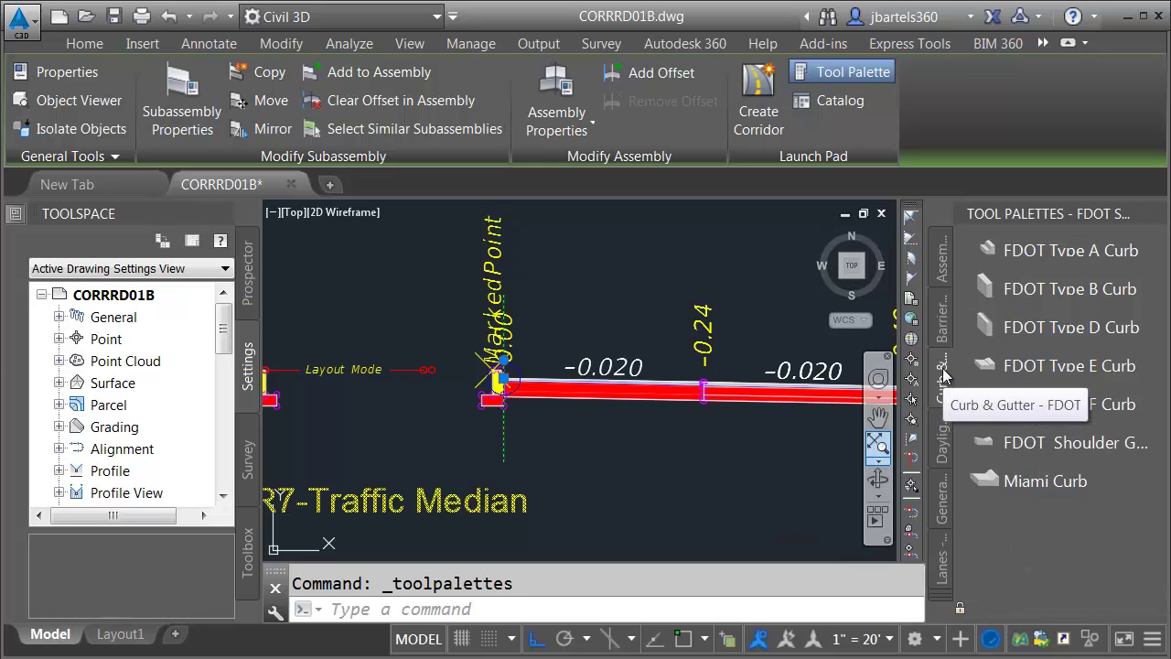
click(995, 393)
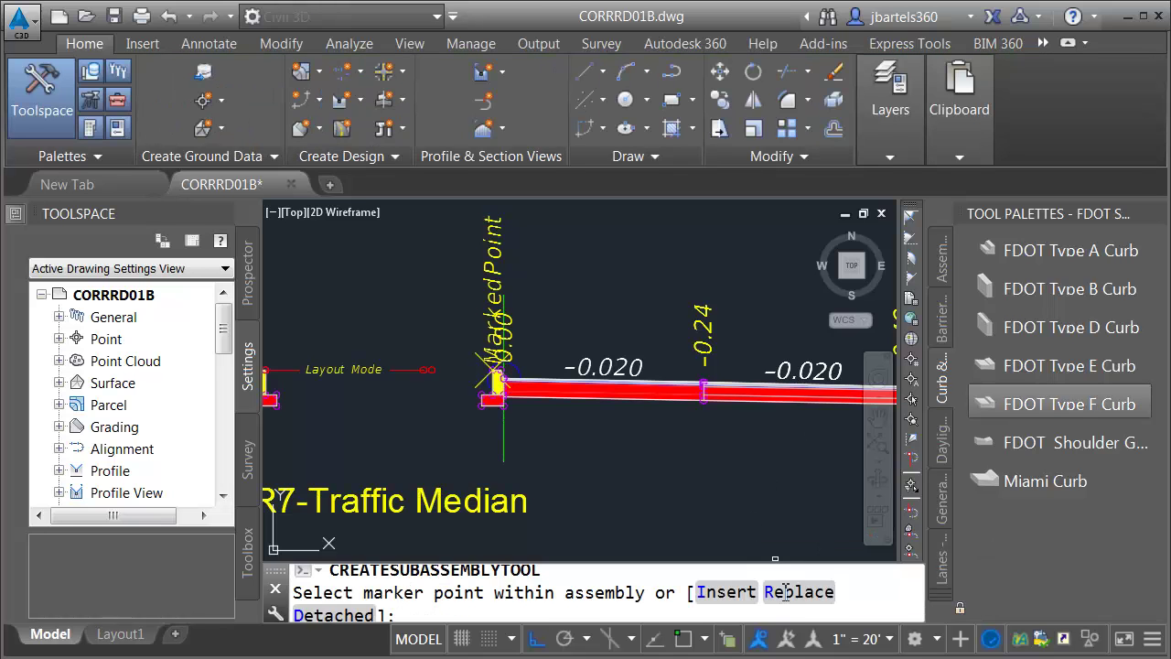
Step: Replace the median's left curb with the right curb's FDOT Type F Curb subassembly
click(799, 592)
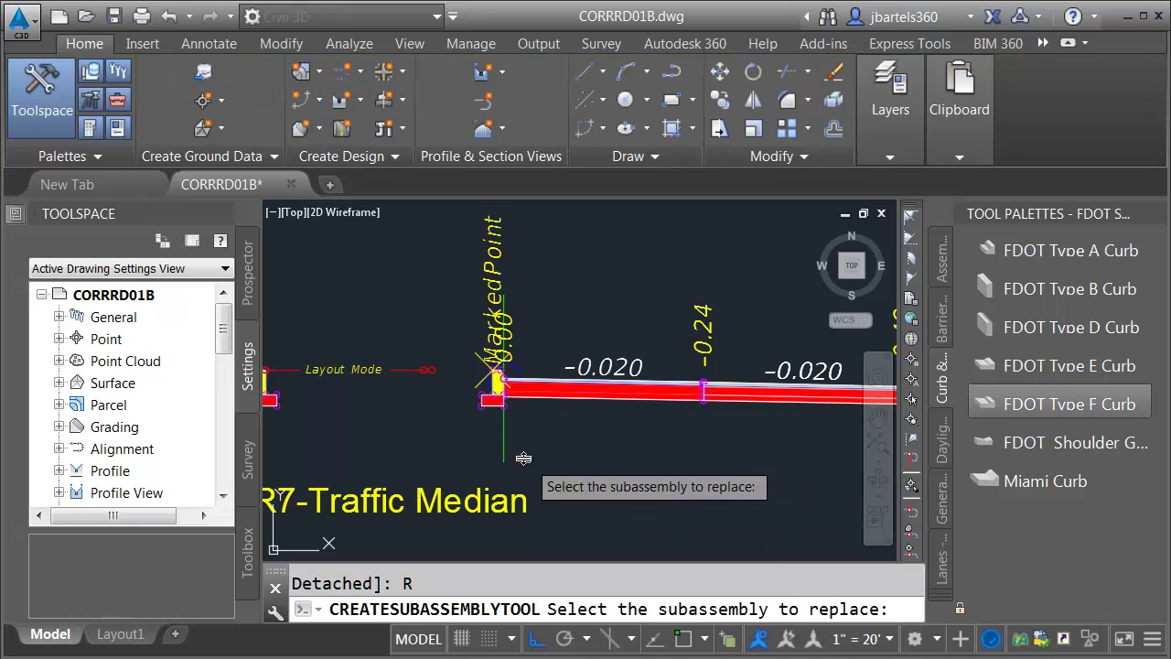
click(483, 407)
middle_drag(414, 422, 530, 411)
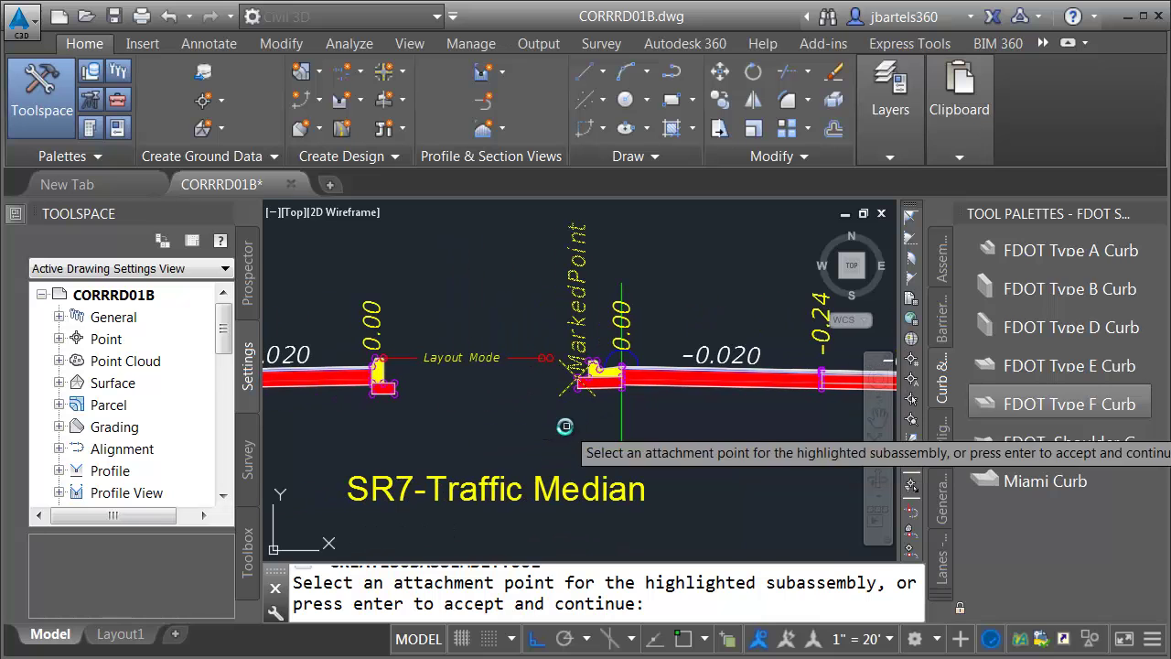
key(Return)
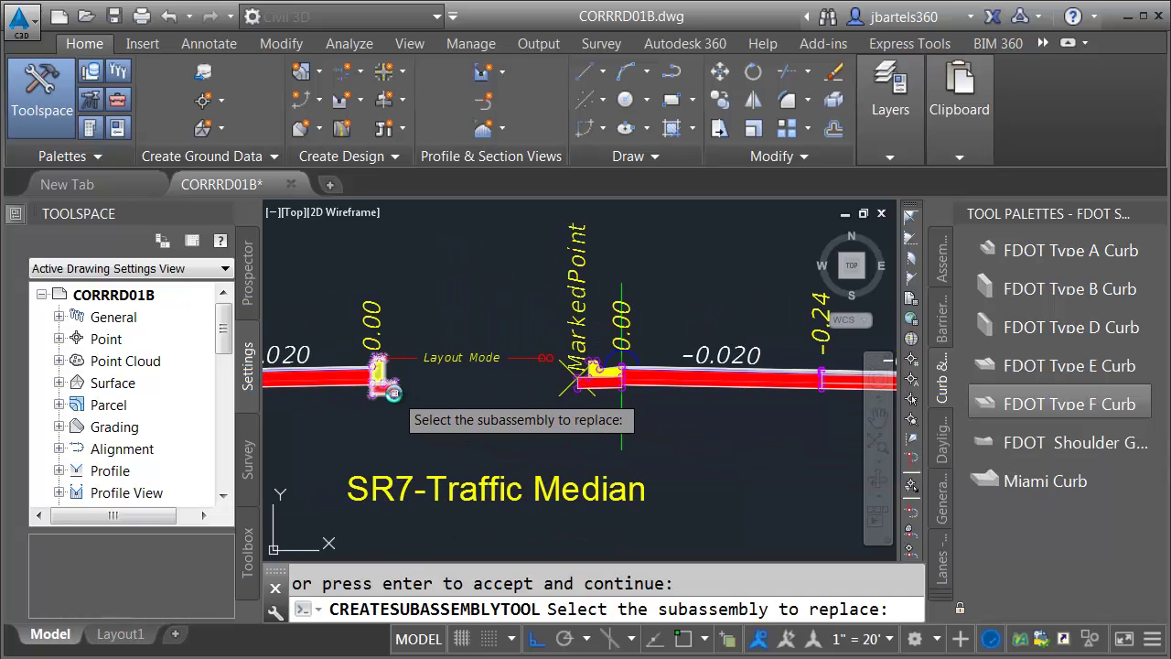
click(426, 407)
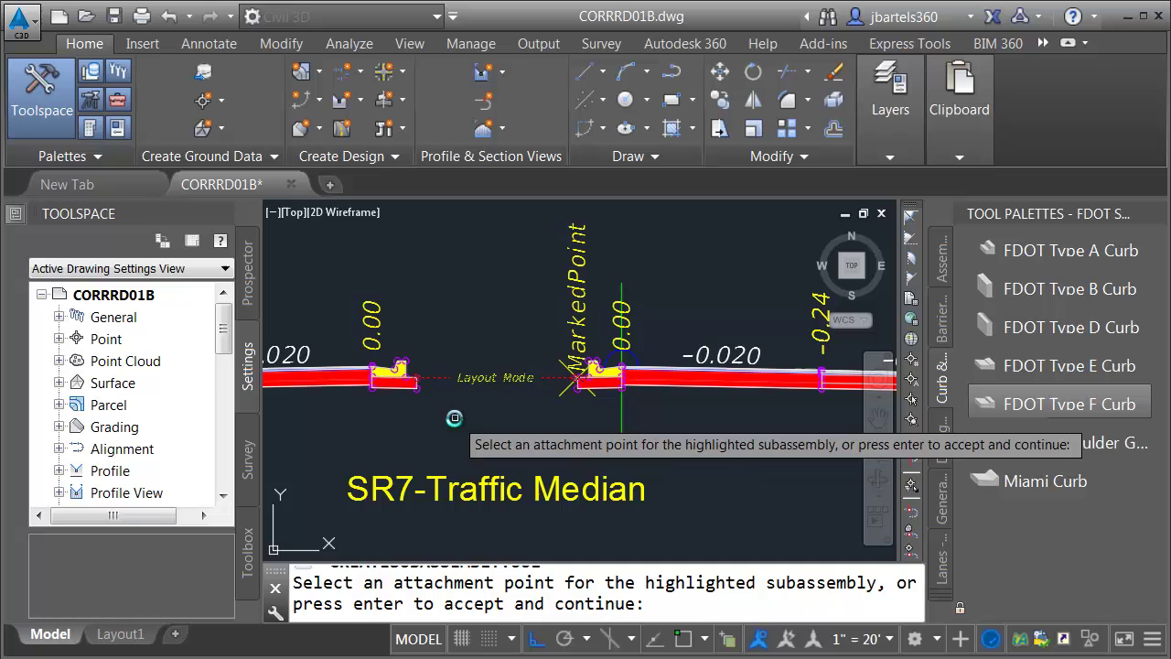
key(Escape)
key(Escape)
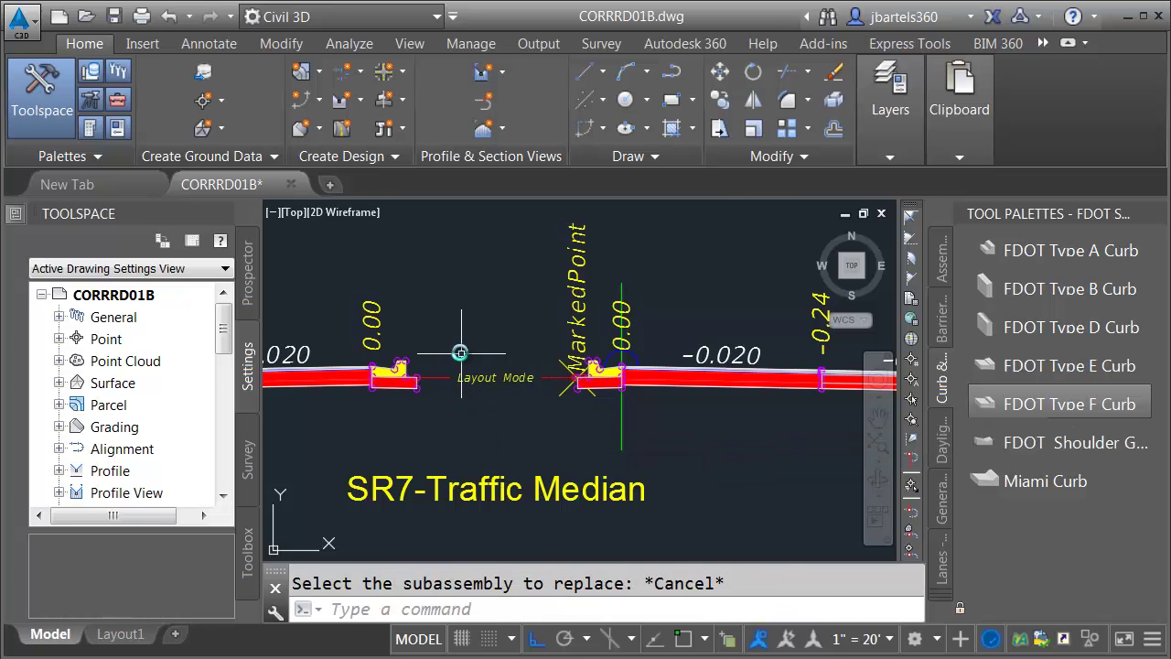
scroll(454, 351, up, 2)
middle_drag(474, 354, 510, 354)
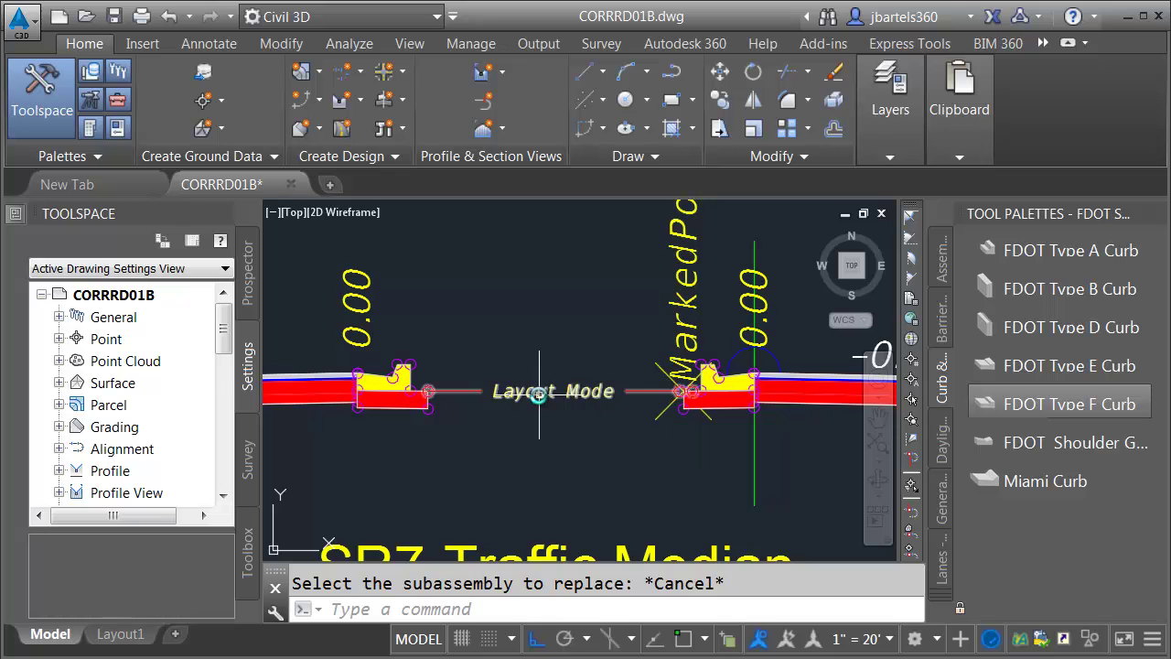
click(464, 392)
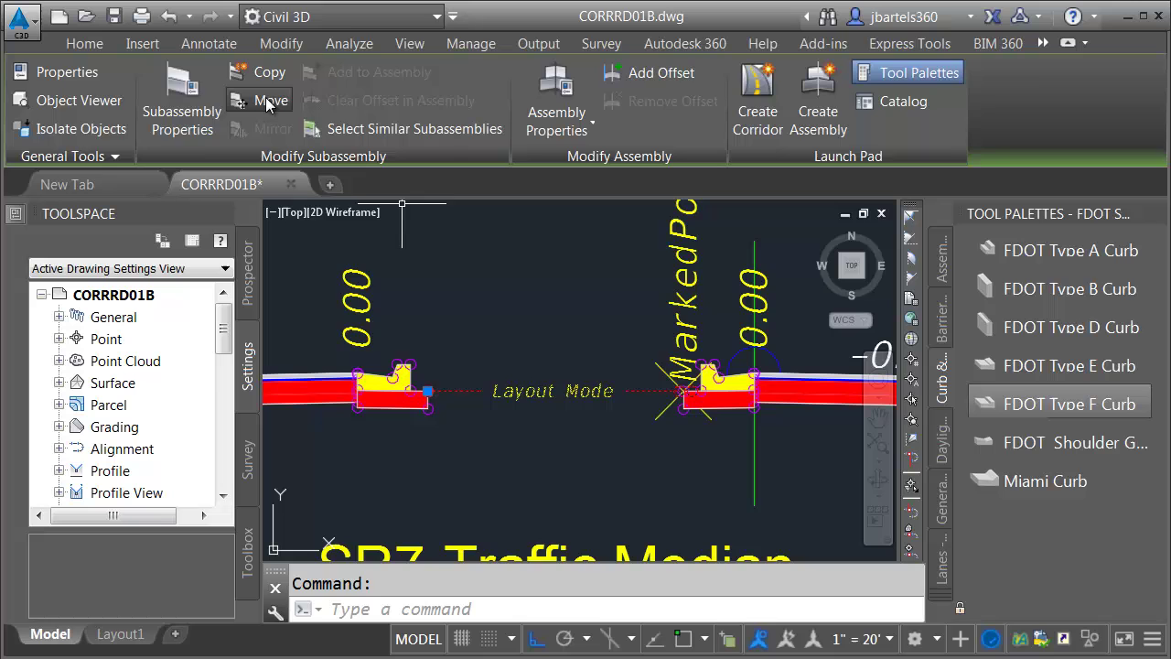
scroll(403, 338, up, 3)
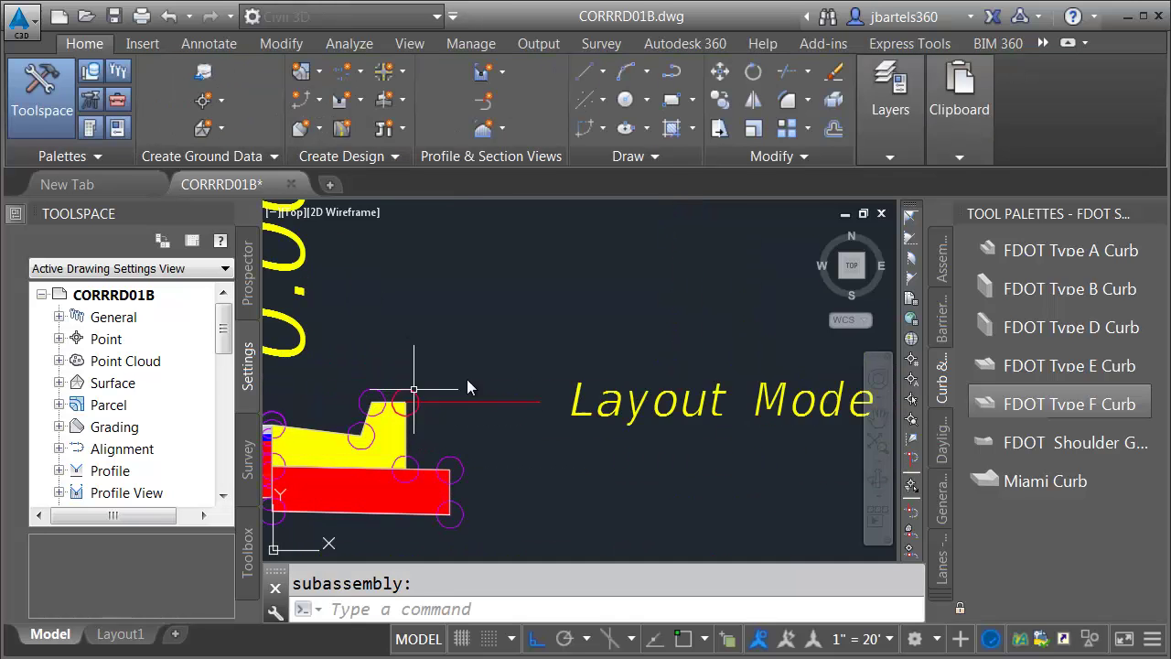
scroll(485, 380, down, 2)
key(Escape)
middle_drag(628, 442, 408, 425)
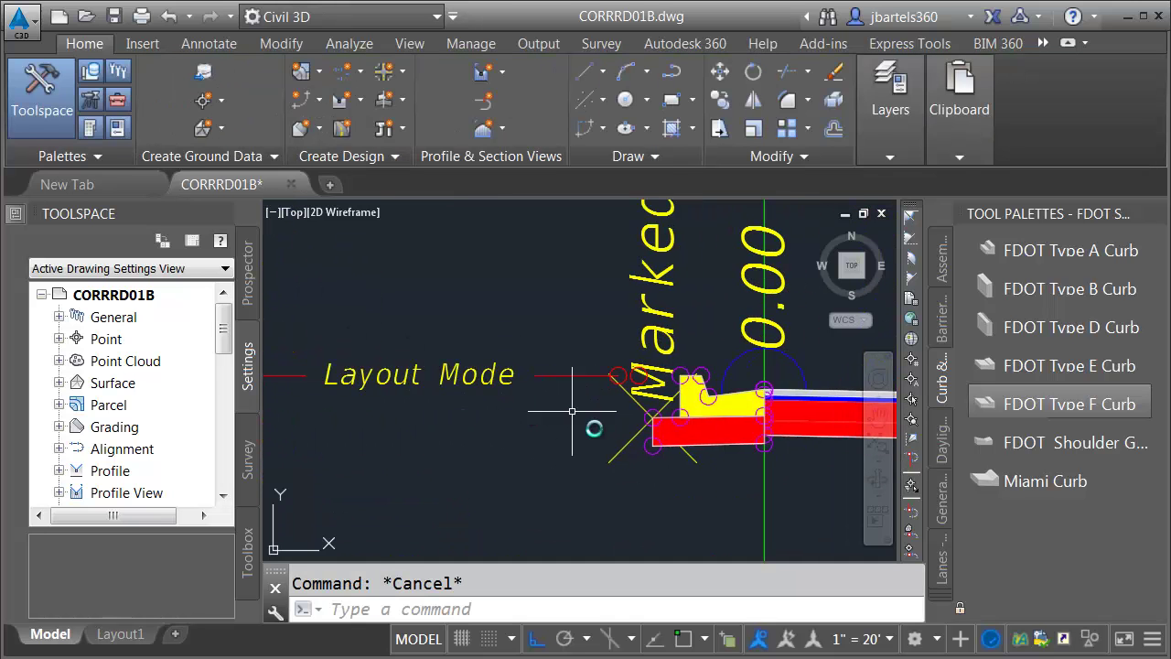
click(613, 449)
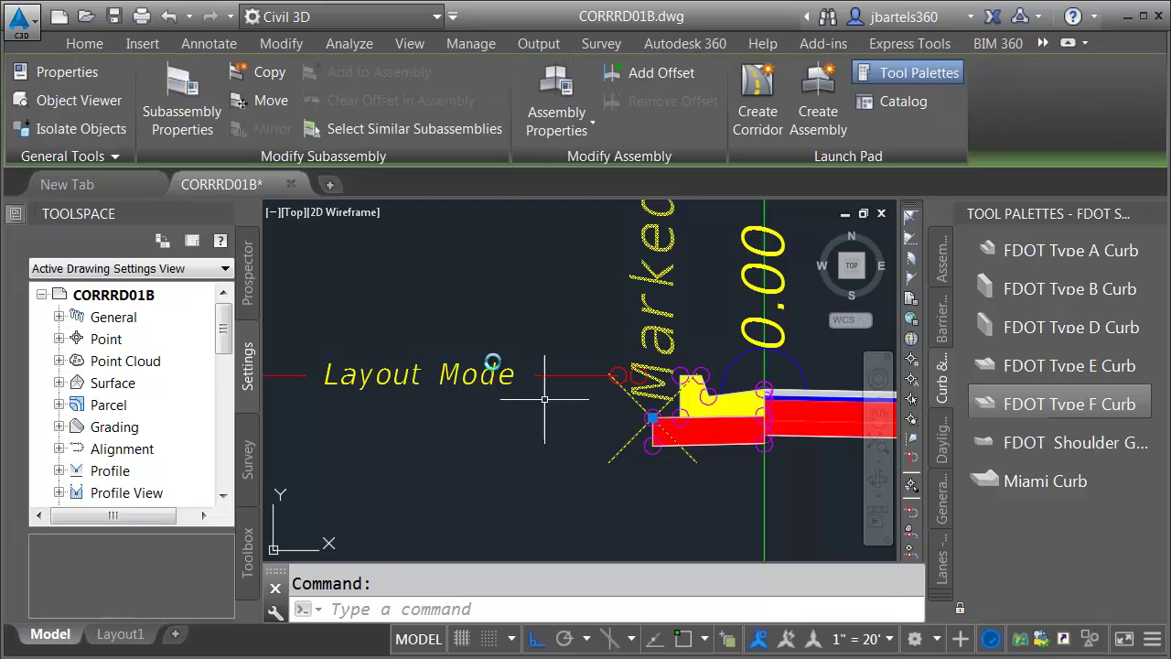
click(284, 106)
scroll(675, 381, up, 6)
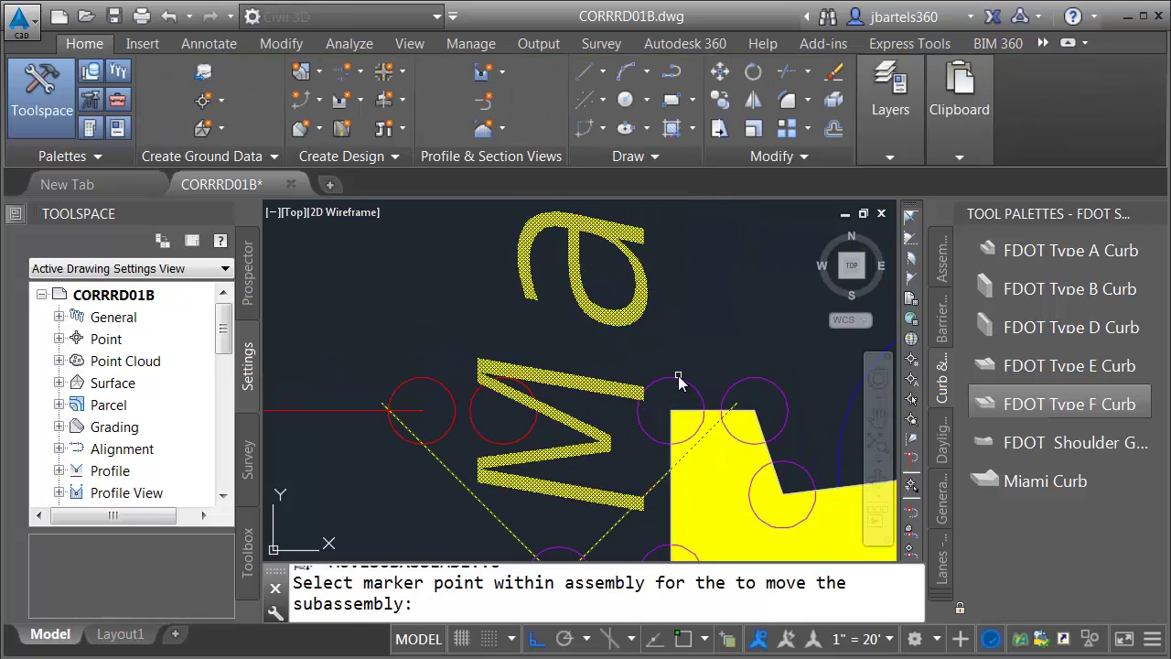
key(Escape)
scroll(543, 397, down, 5)
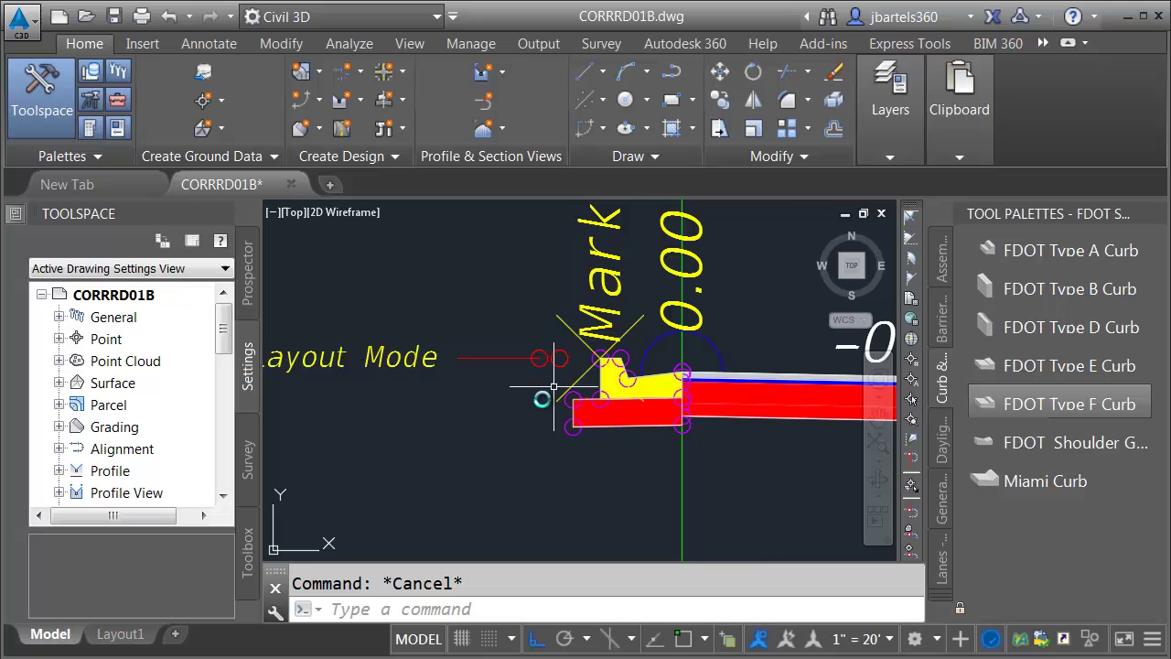
scroll(552, 423, up, 1)
click(608, 439)
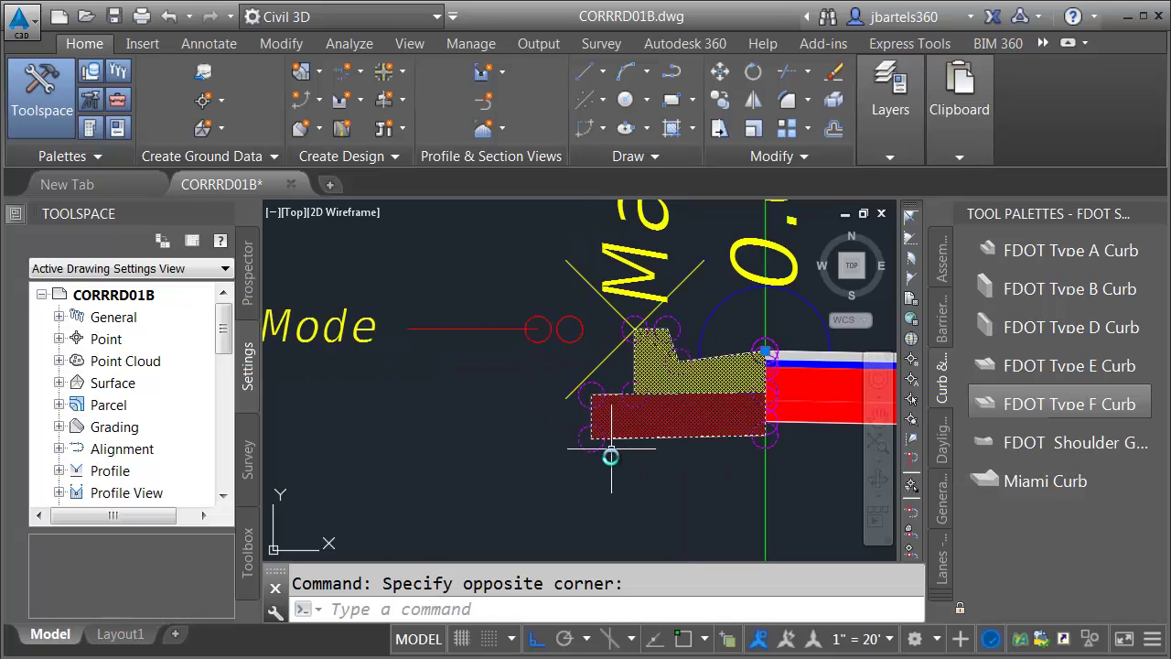
Step: Rename the median's right curb subassembly to RT CG Inside
mouse_move(20, 215)
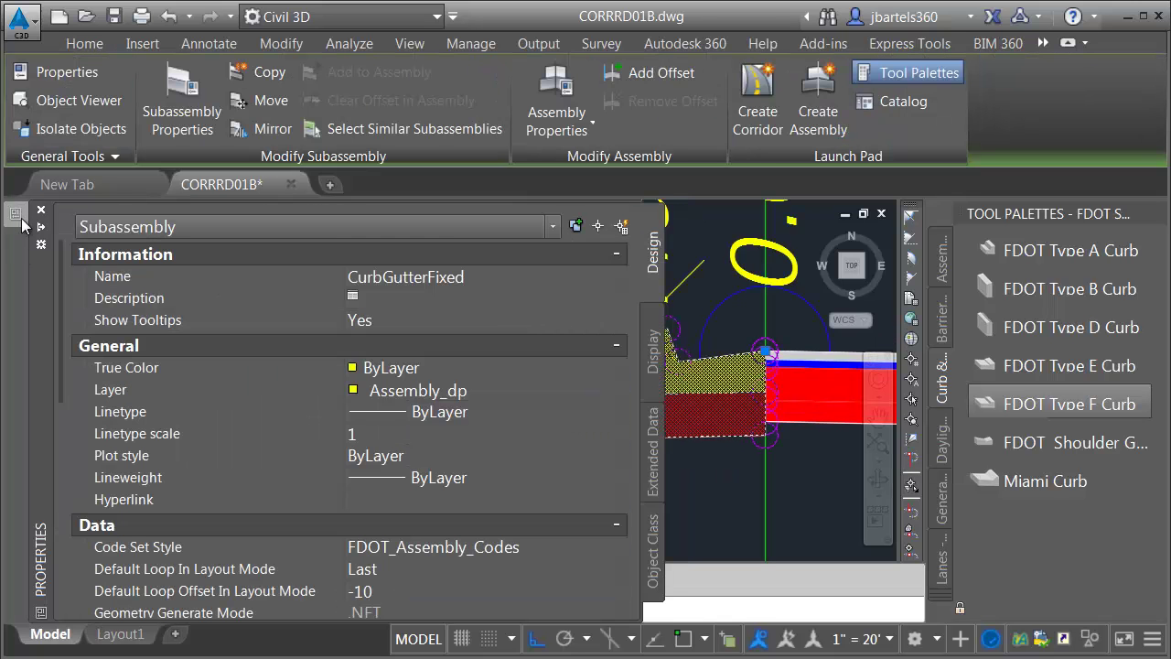
click(378, 278)
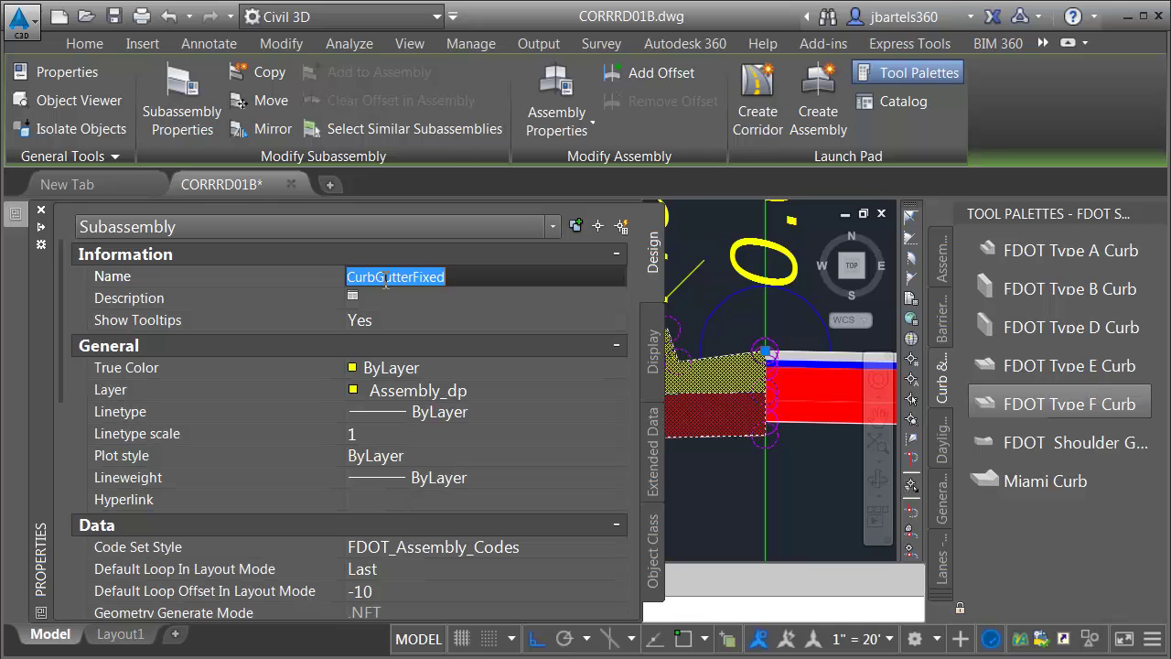
text(RT CG)
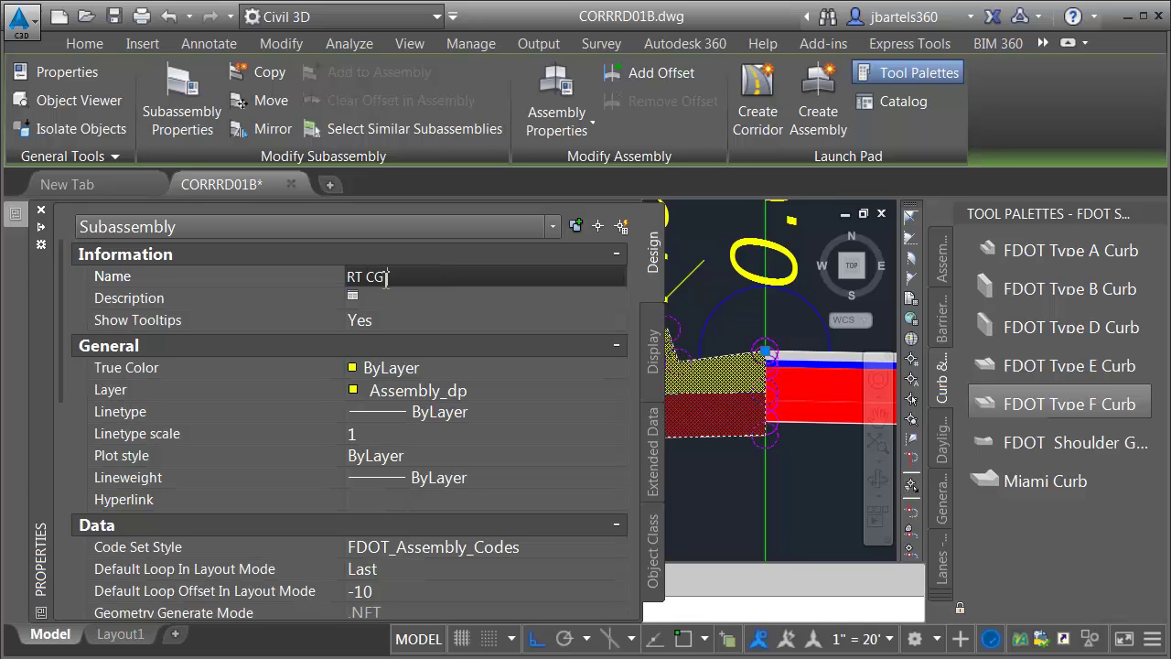
text( Inside)
key(Return)
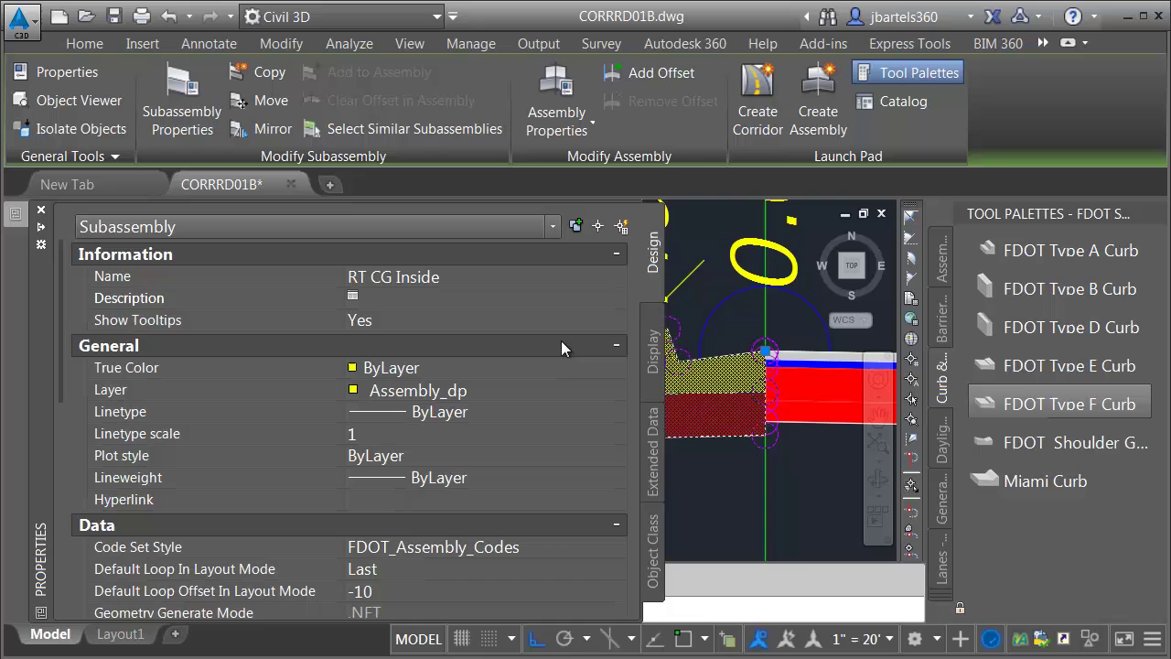
scroll(713, 460, down, 3)
key(Escape)
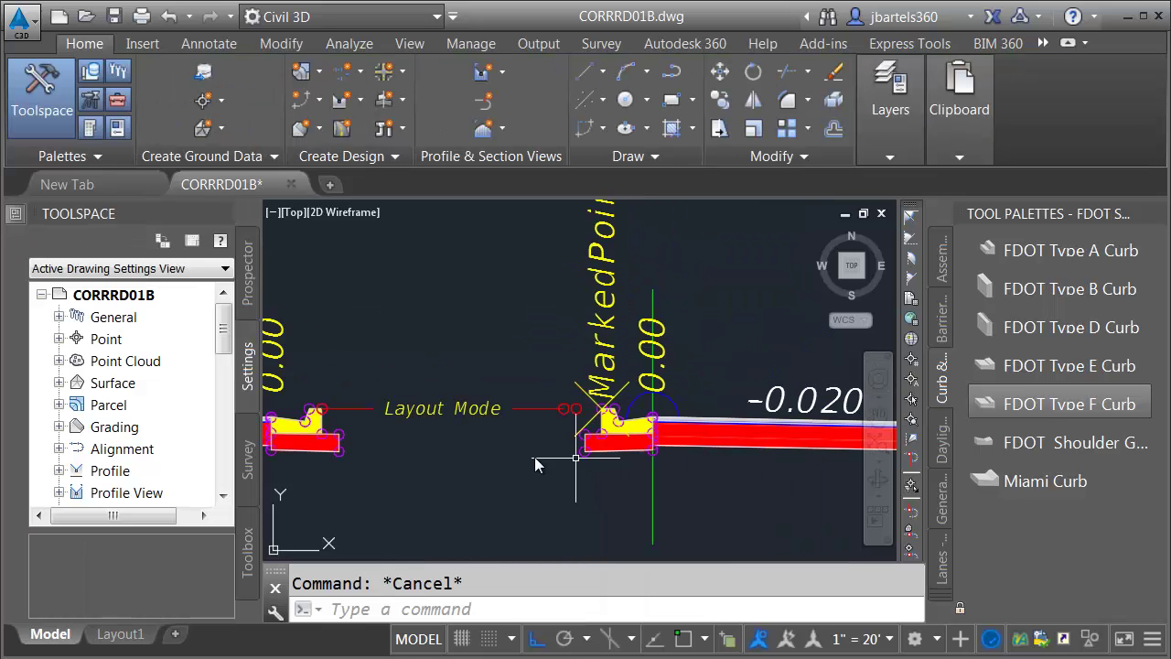
Step: Select the left curb subassembly and rename it LT CG Inside
middle_drag(550, 433, 633, 423)
click(412, 436)
click(353, 393)
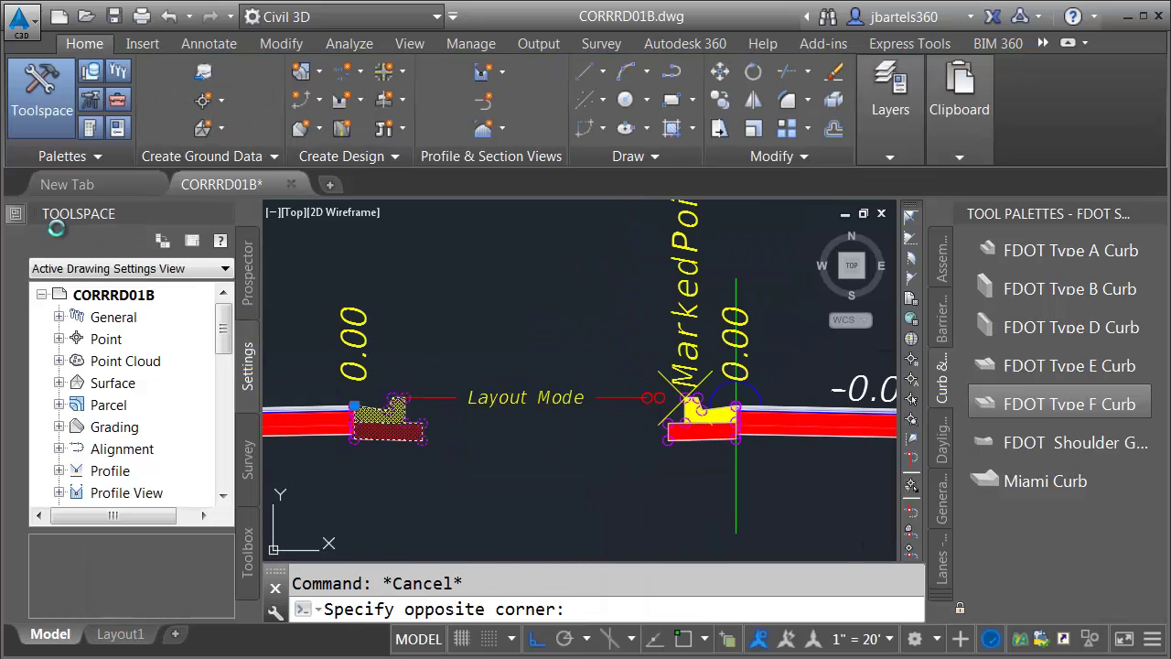
key(ctrl+1)
click(384, 282)
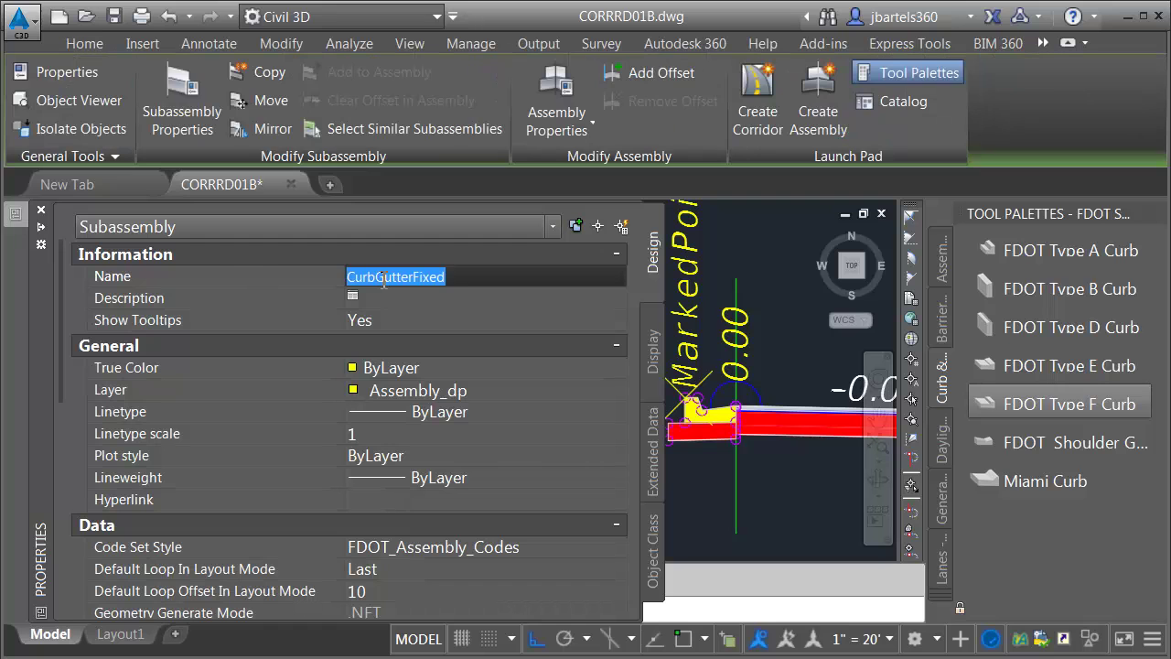
text(LT CG Inside)
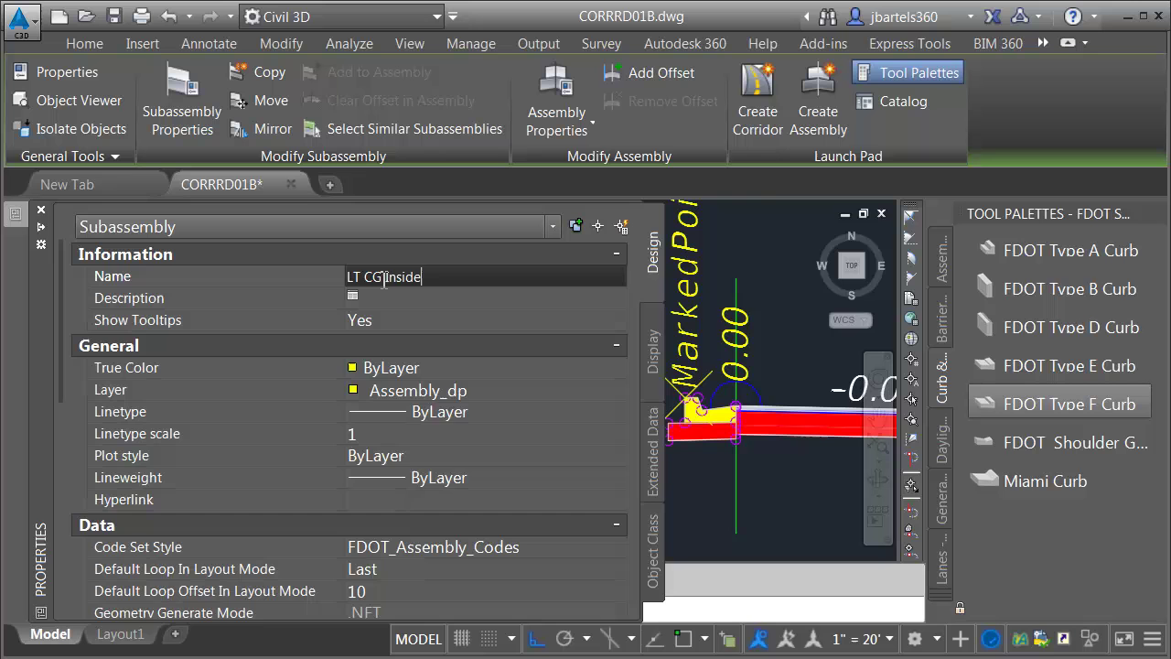
key(Return)
key(ctrl+1)
key(Escape)
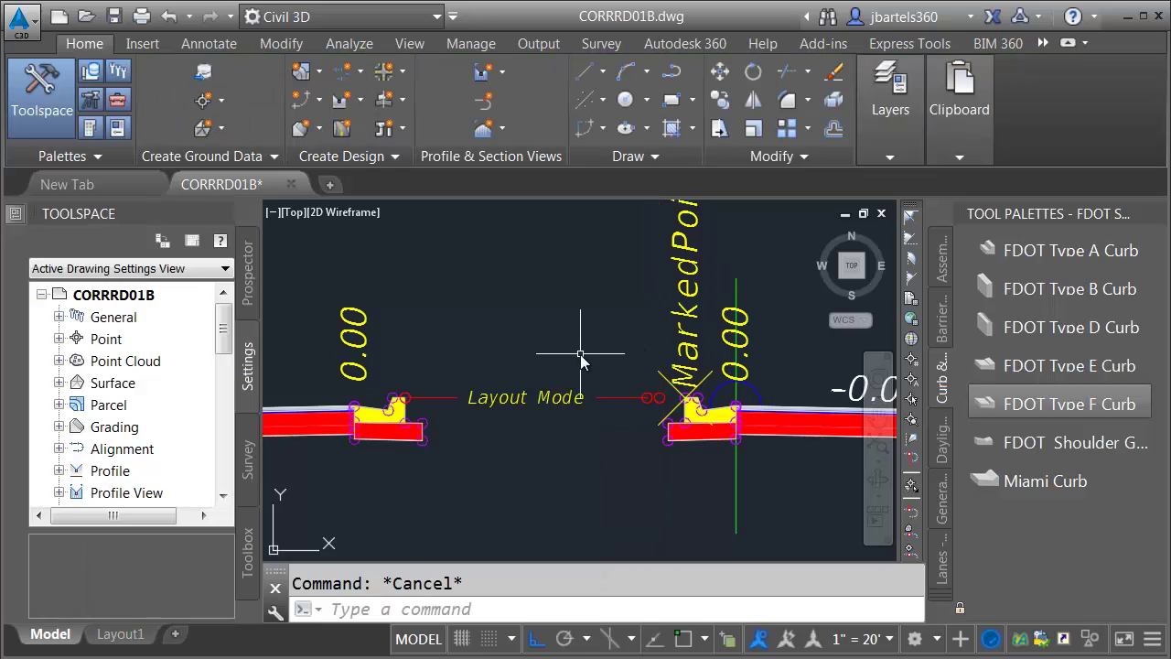
scroll(582, 362, down, 5)
Step: Pan and zoom to the SR7 corridor grid in plan and select the corridor
middle_drag(500, 334, 649, 436)
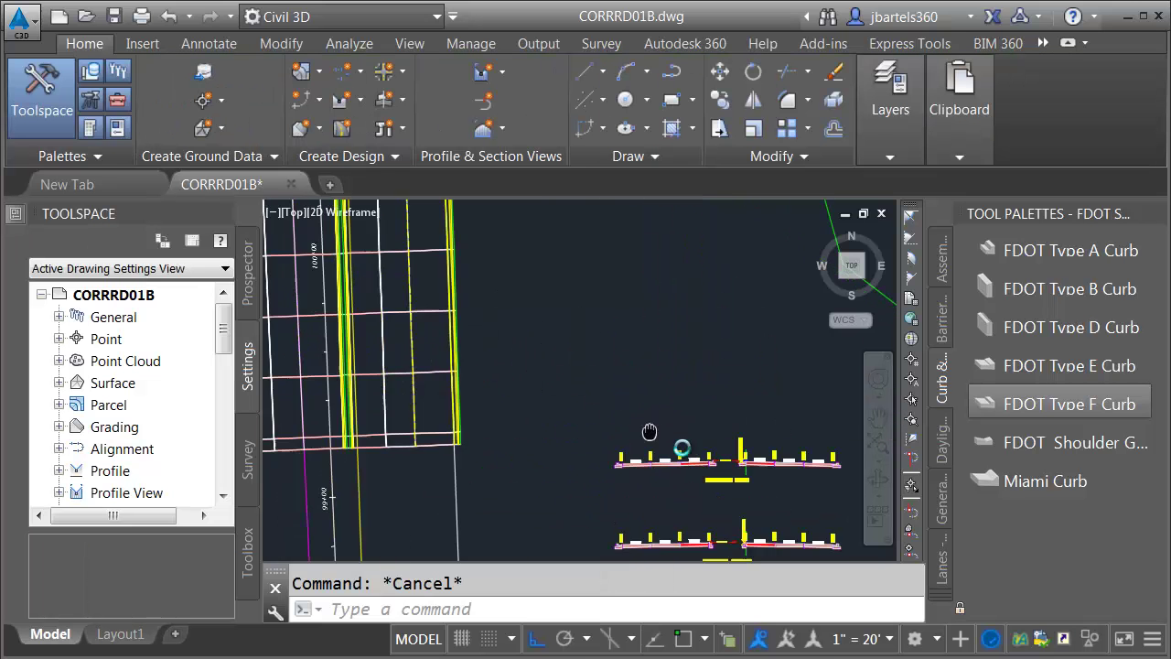
scroll(679, 444, down, 3)
middle_drag(667, 366, 619, 433)
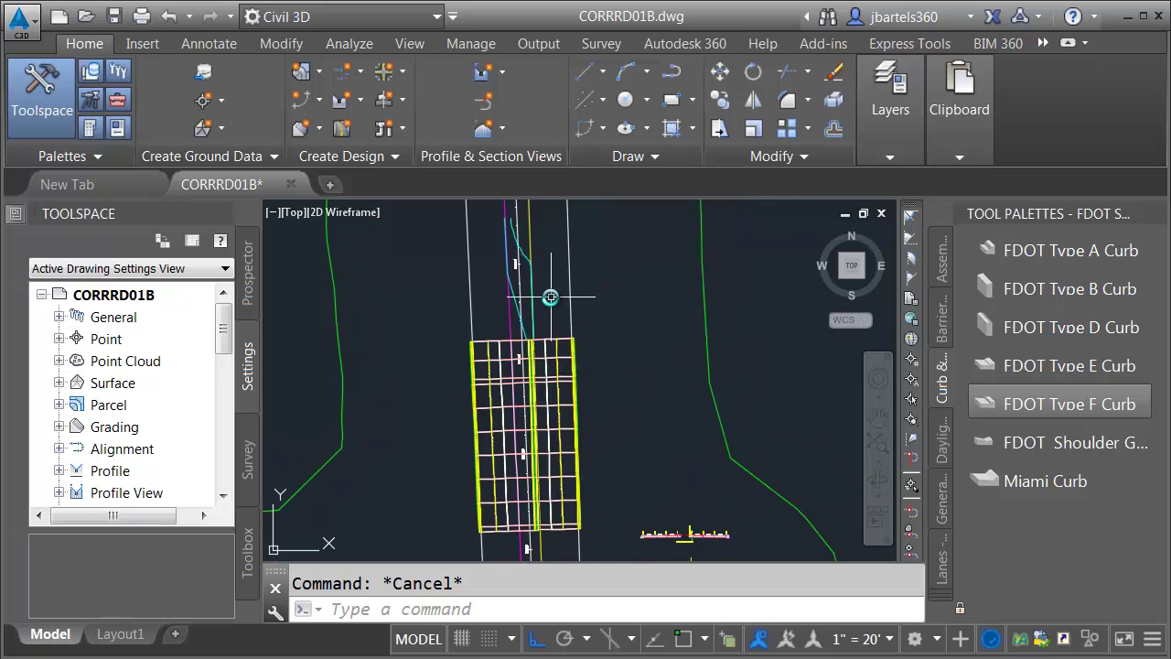
scroll(549, 301, up, 3)
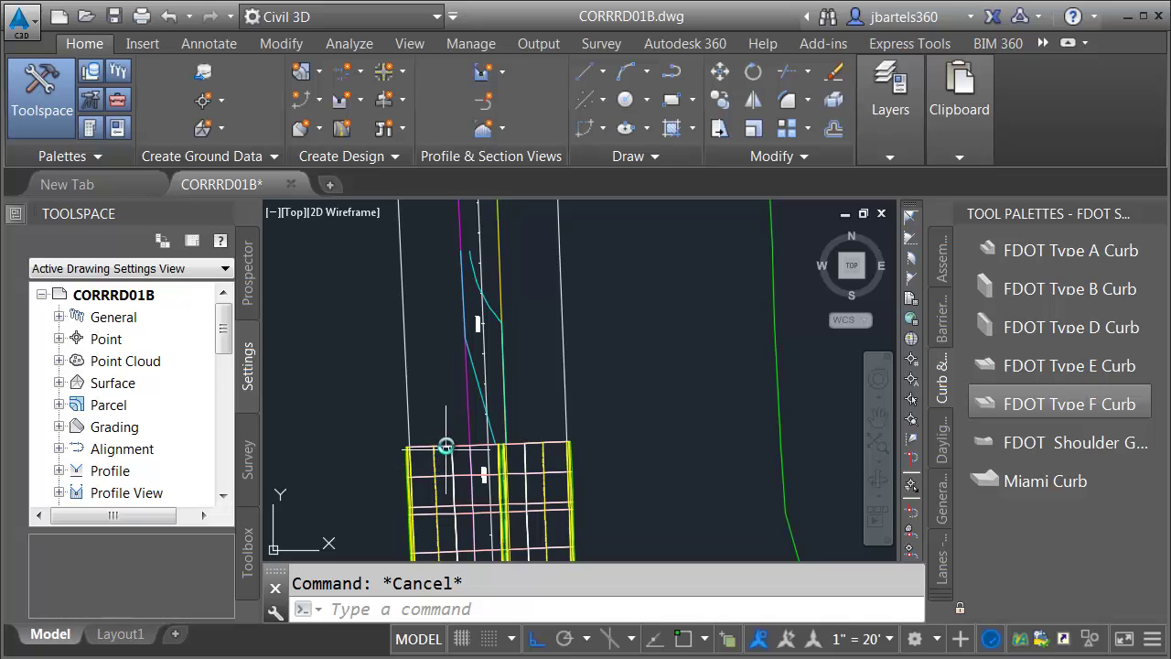
click(443, 465)
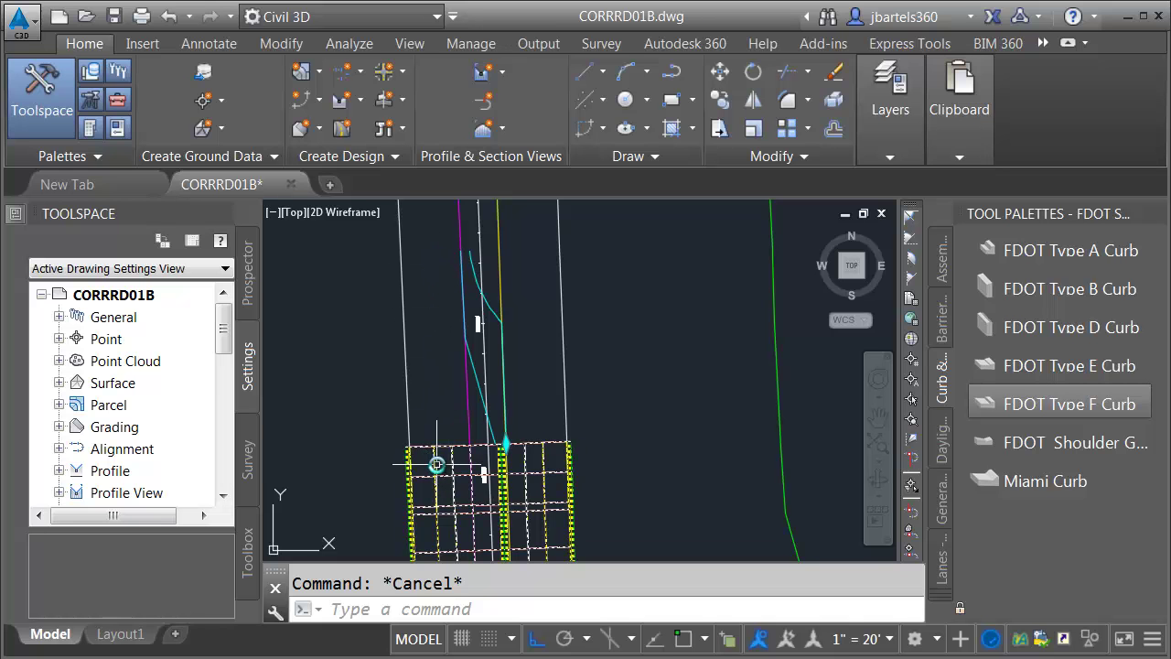
Step: Insert a region after the Traffic Separator region that uses the SR7-Traffic Median assembly
click(180, 90)
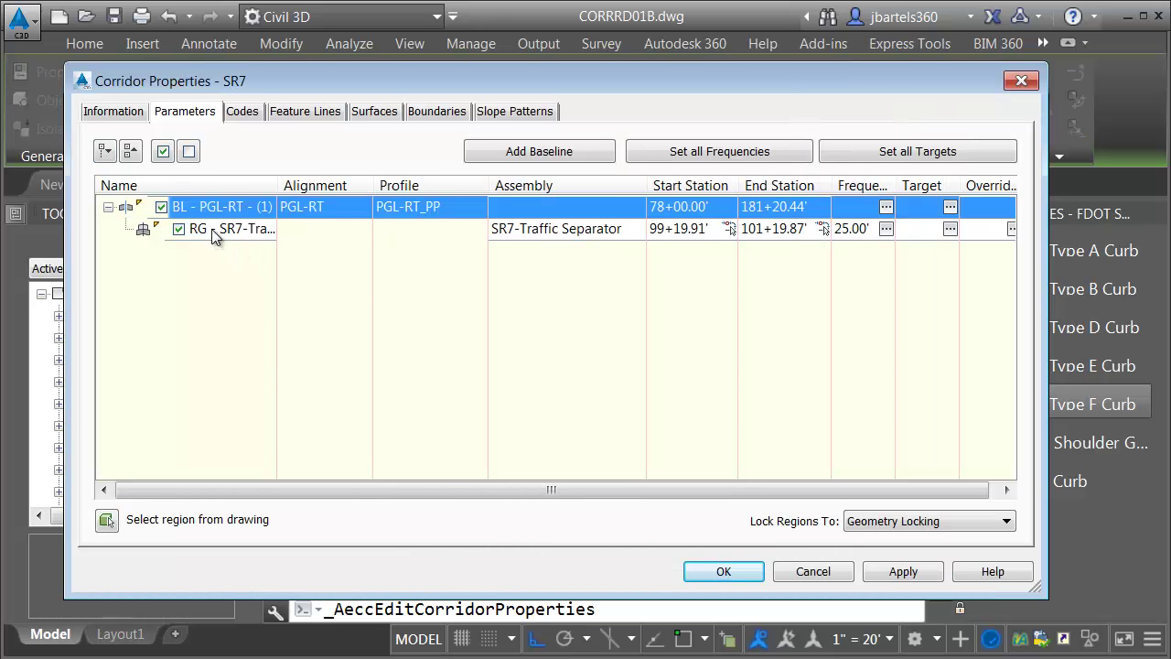
right_click(210, 230)
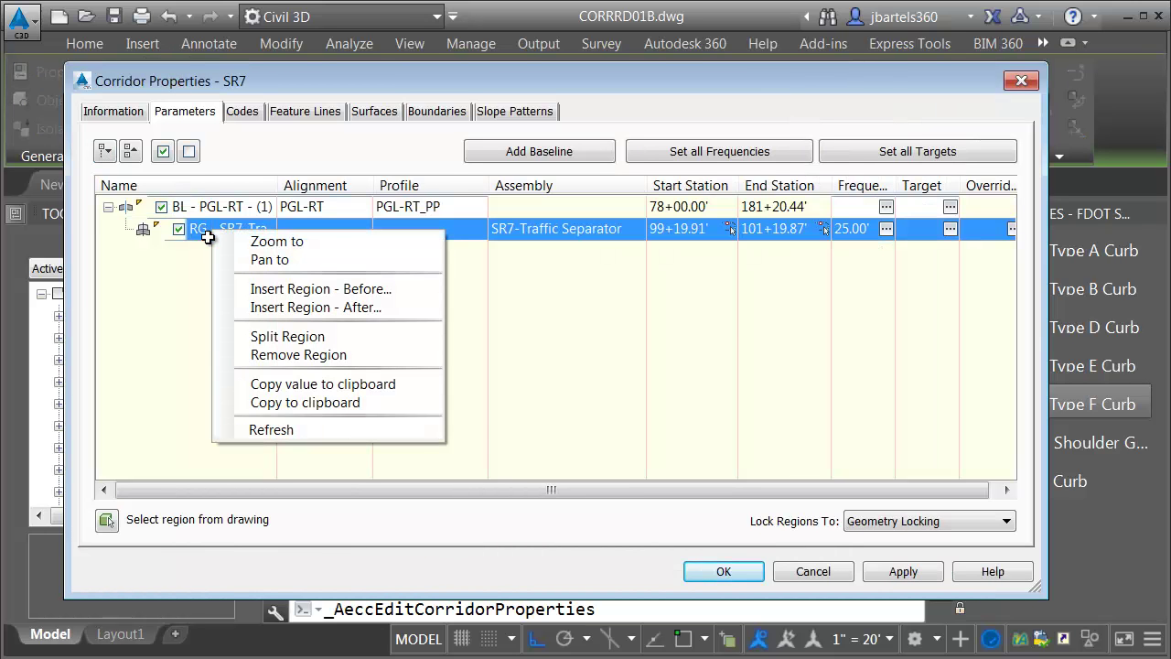
click(260, 308)
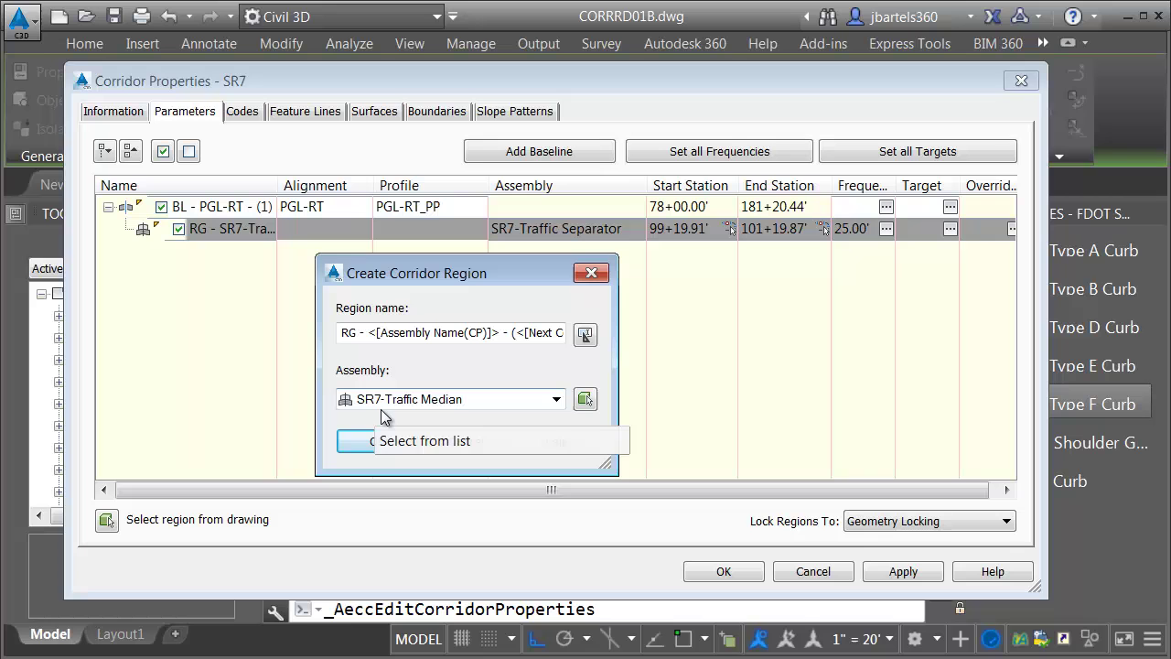
click(441, 408)
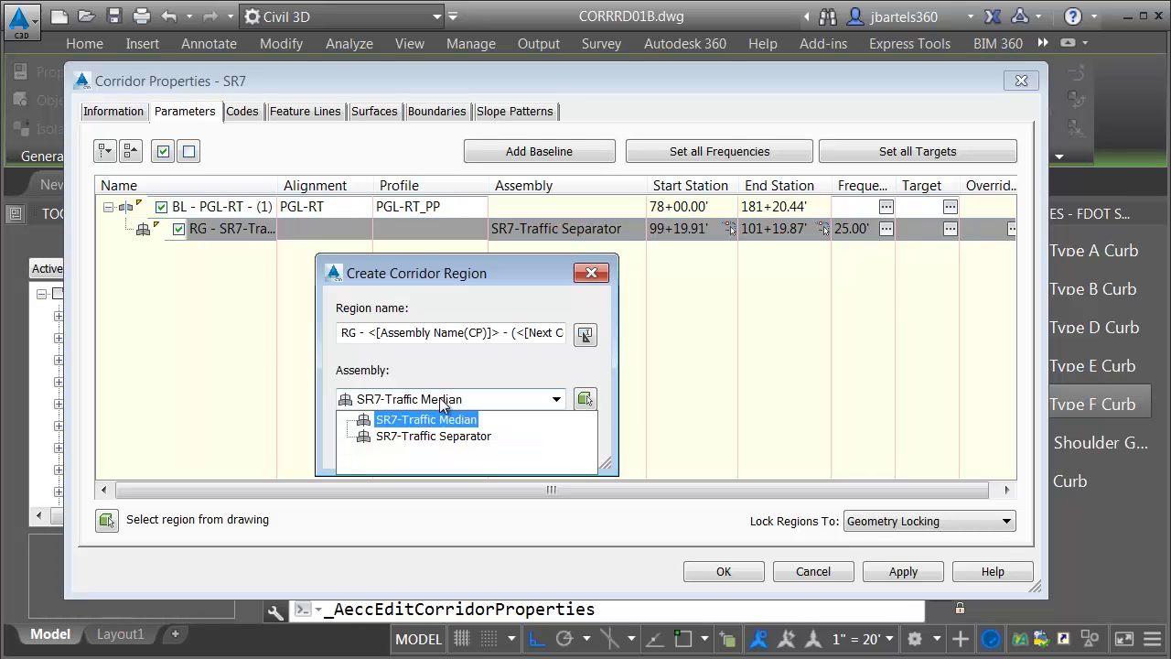
click(448, 402)
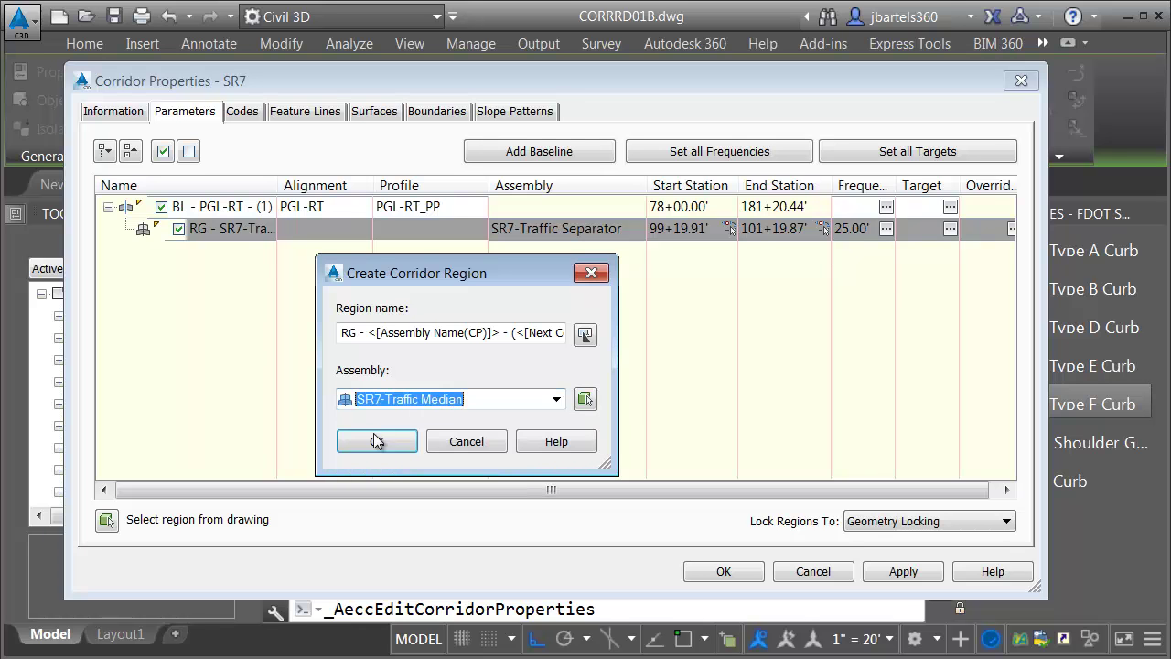
click(378, 442)
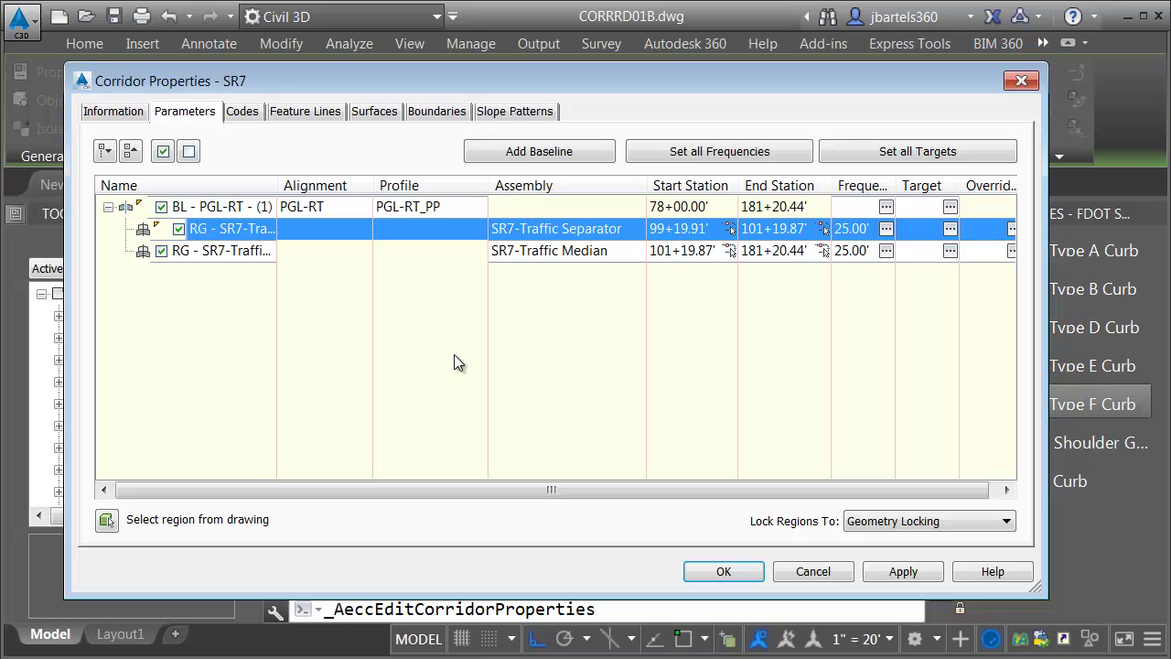
Step: Pick the Traffic Median region stations at line endpoints, spanning 101+19.90' to 102+48.22'
click(729, 249)
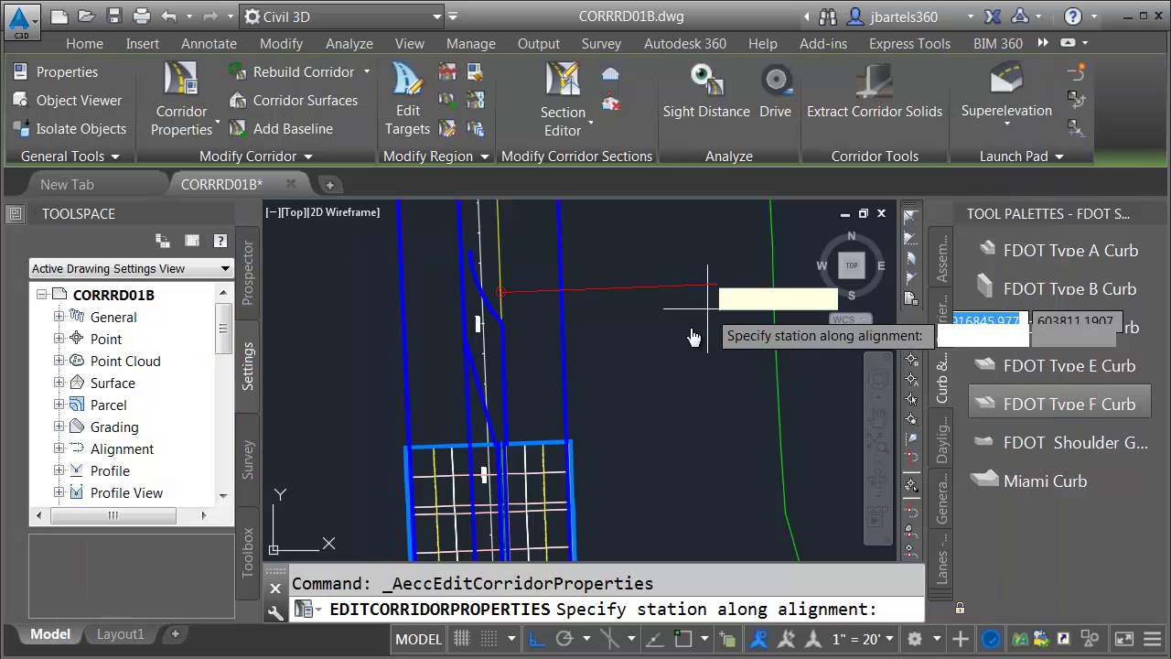
shift+right_click(485, 417)
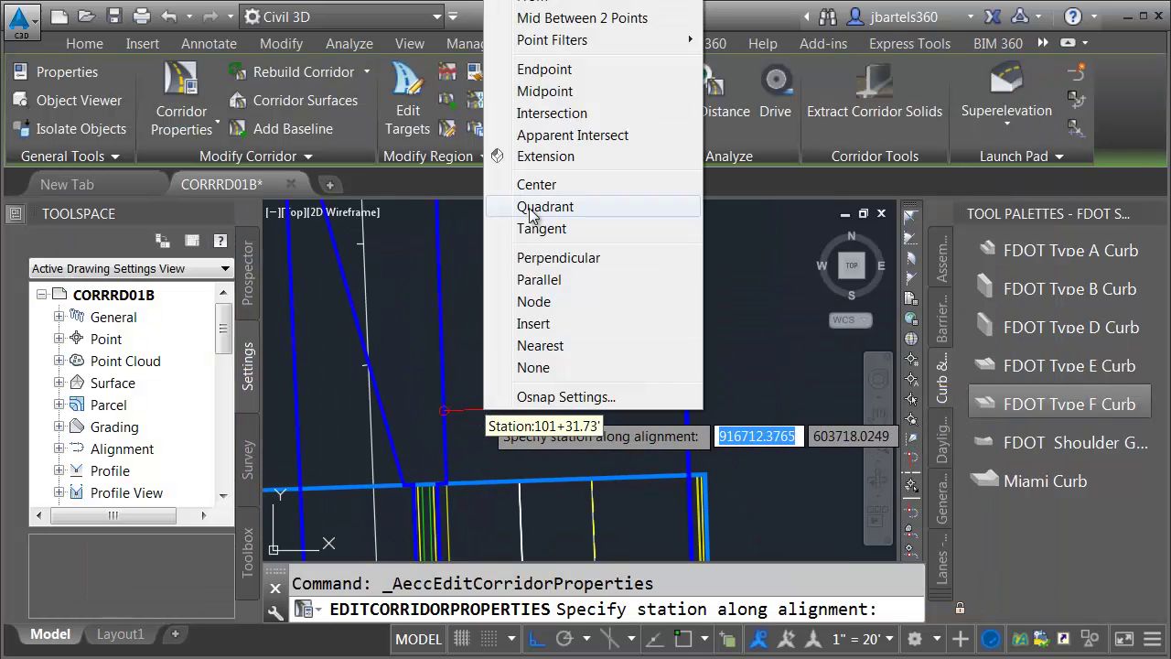
click(547, 68)
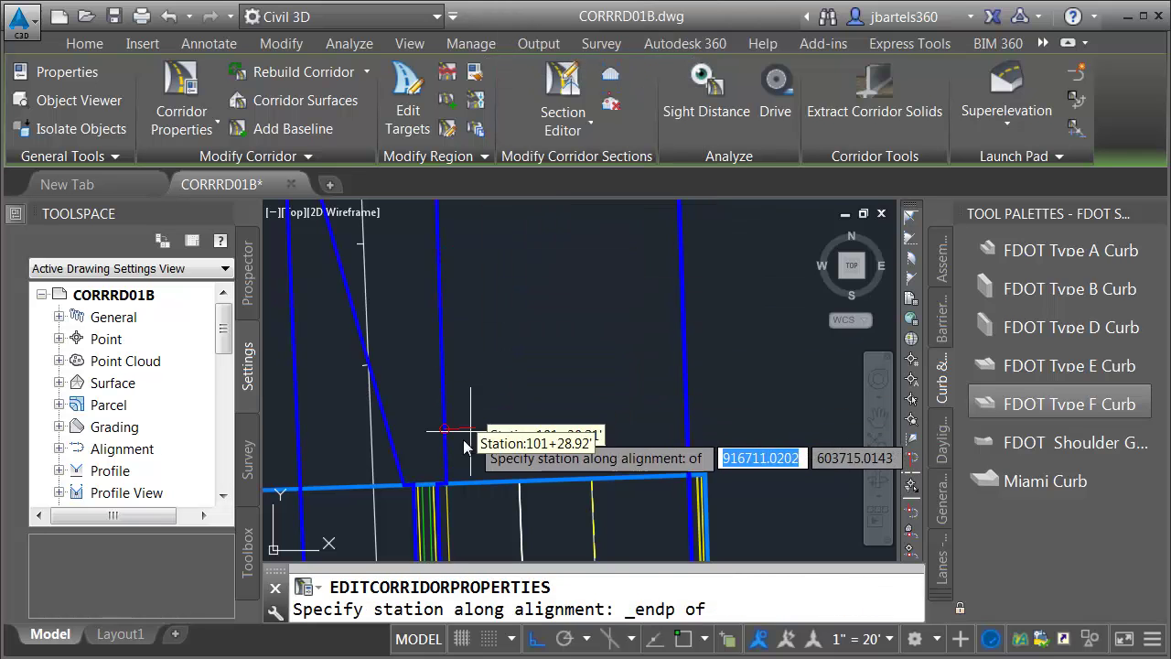
click(512, 424)
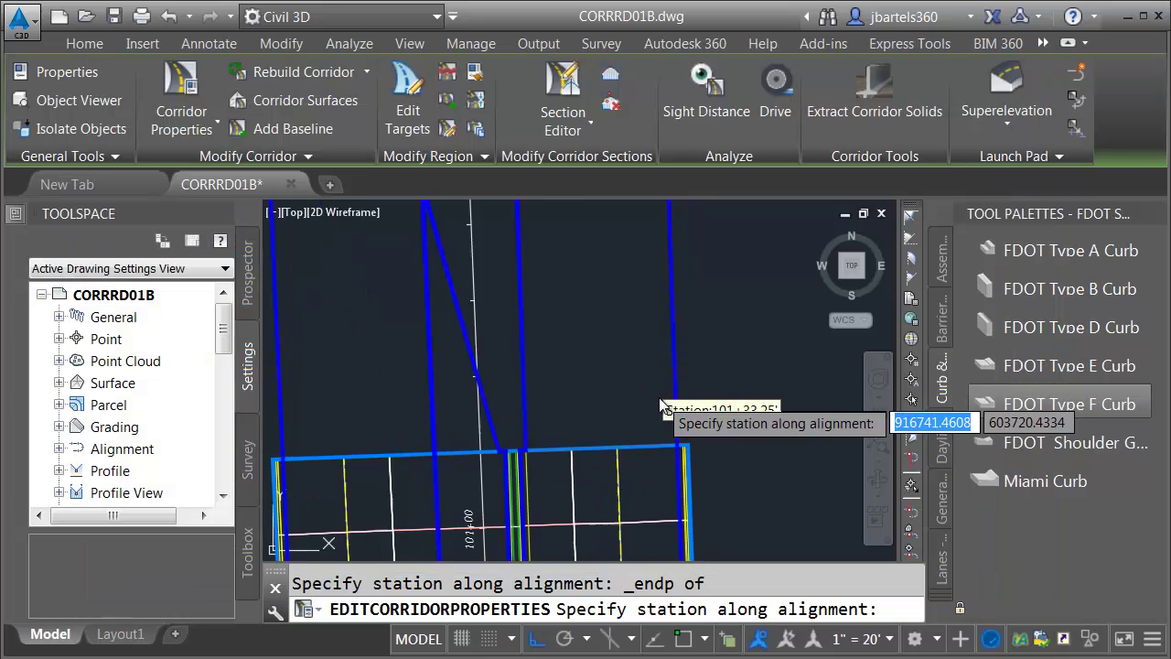
scroll(614, 274, up, 5)
scroll(545, 305, up, 3)
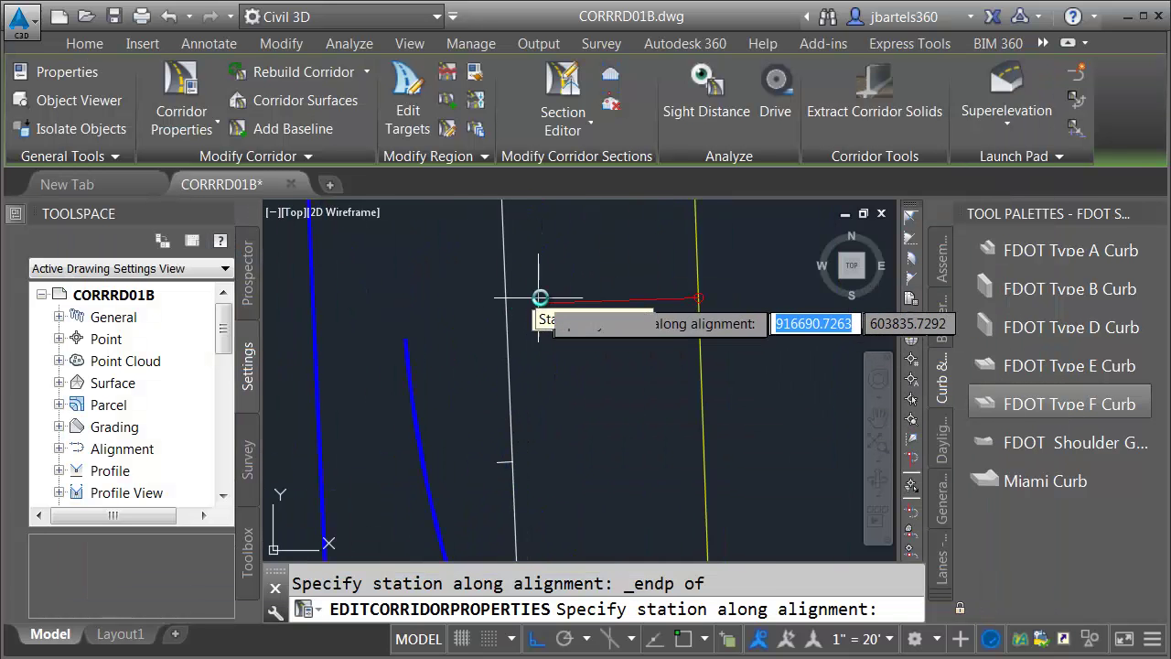
shift+right_click(541, 298)
click(576, 408)
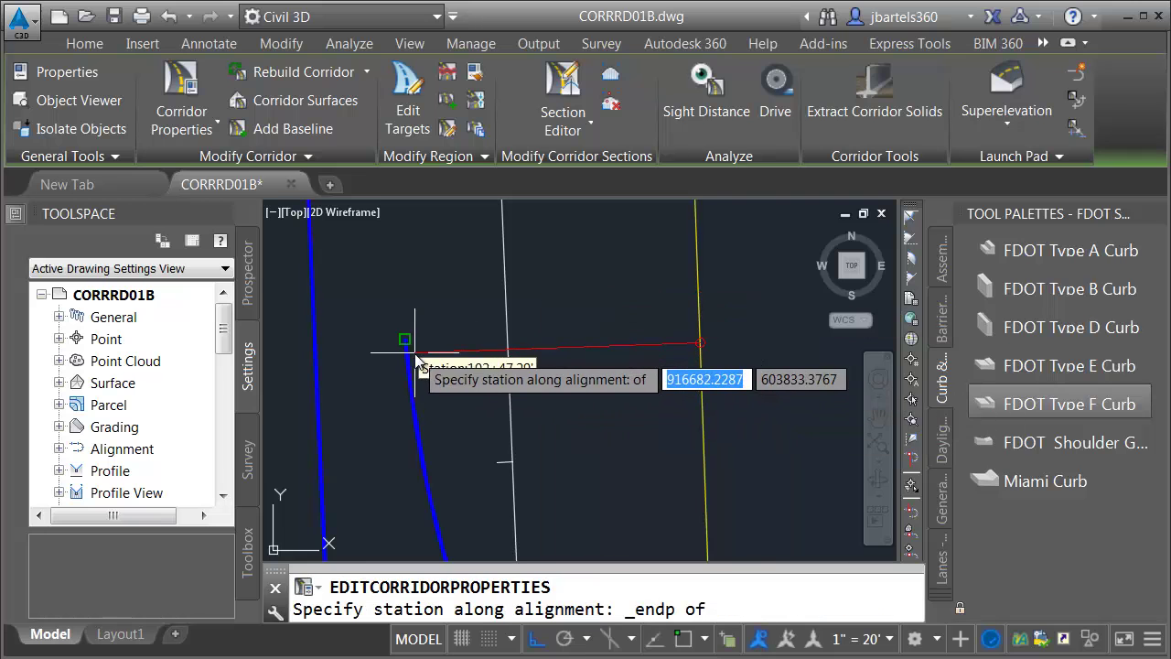
click(407, 341)
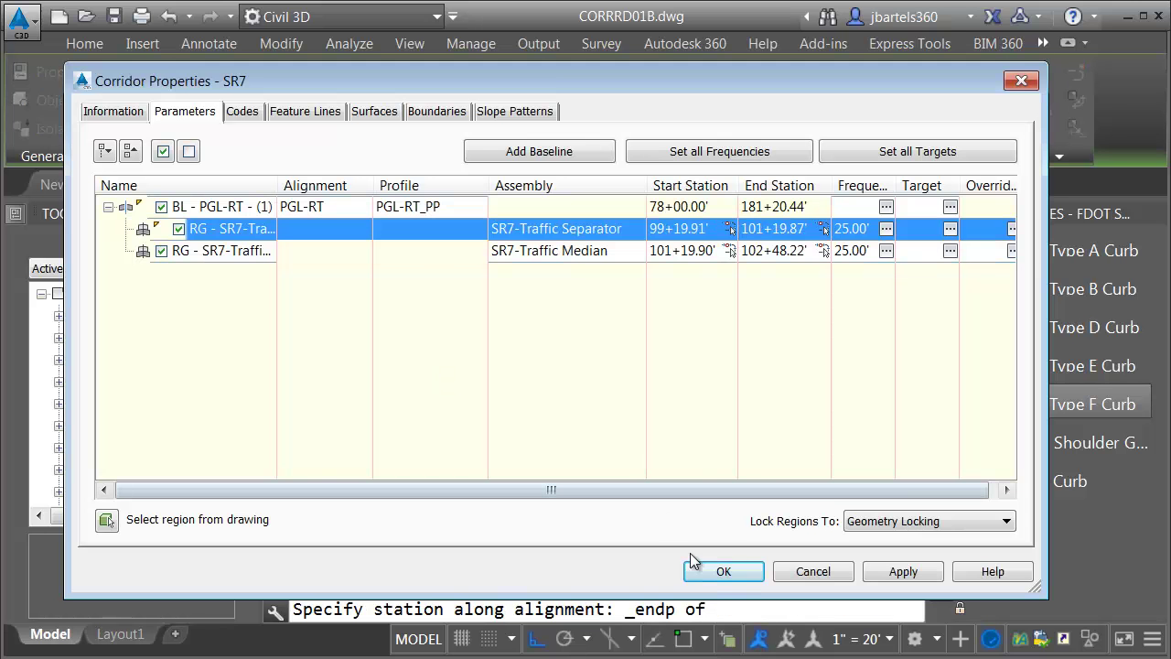
Step: Accept the new region limits, rebuild the SR7 corridor, and zoom in on its grid
click(716, 572)
click(359, 326)
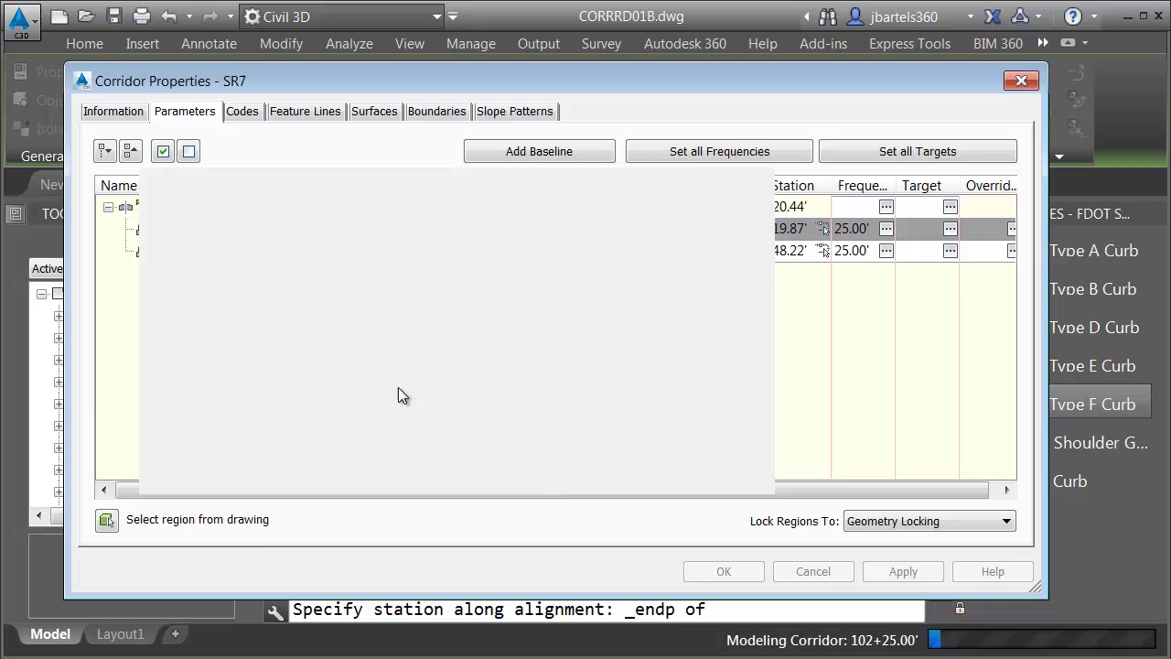
scroll(524, 397, down, 3)
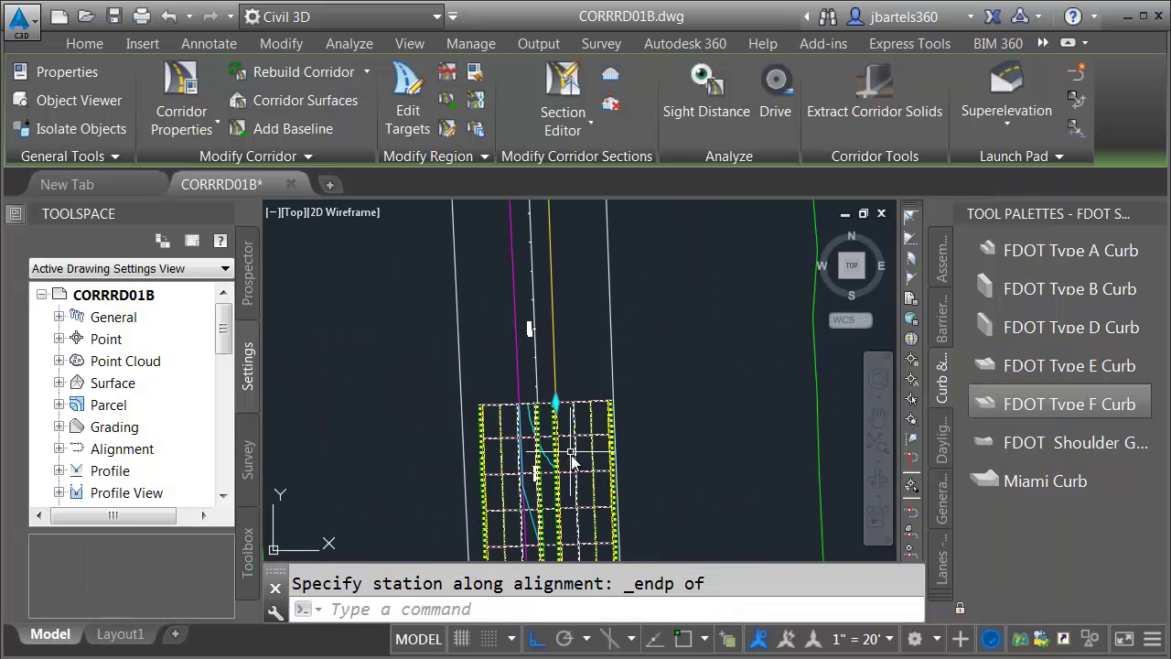
scroll(553, 393, up, 2)
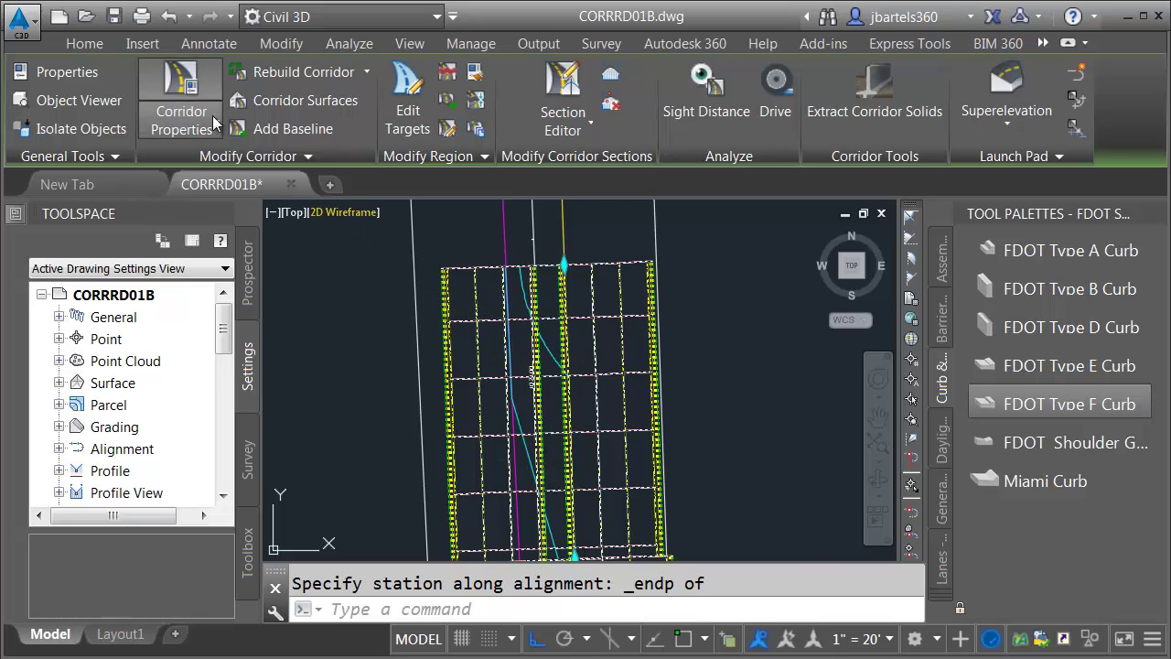
Step: Set the Traffic Median's PGL LT Link target alignment to PGL-LT
click(188, 80)
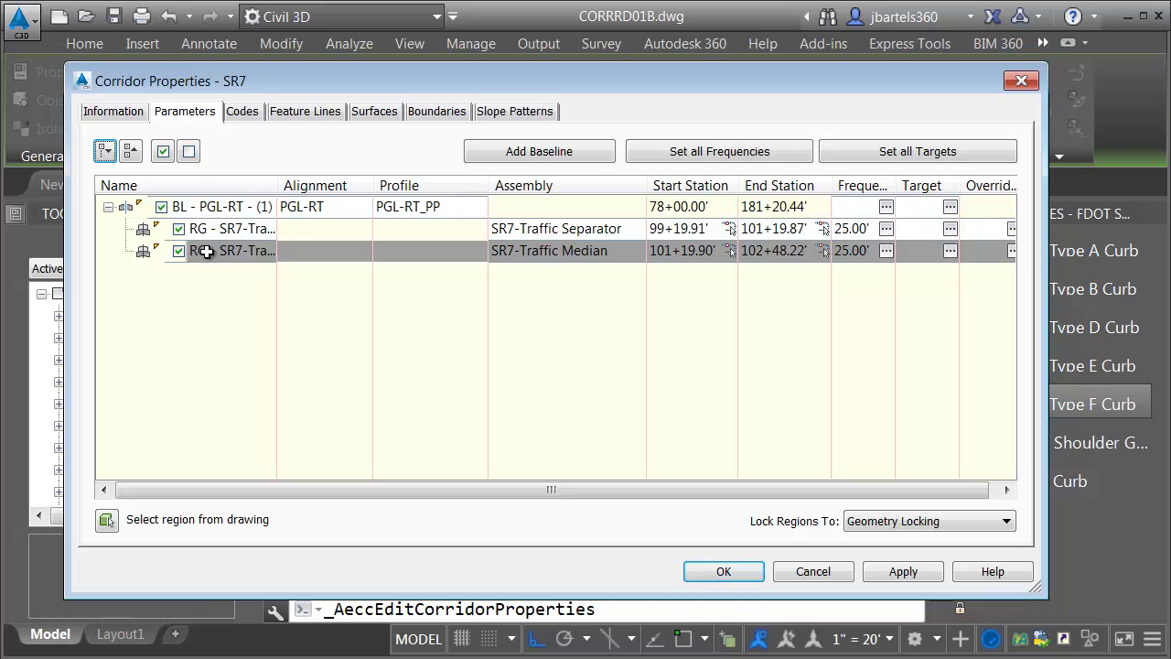
click(950, 251)
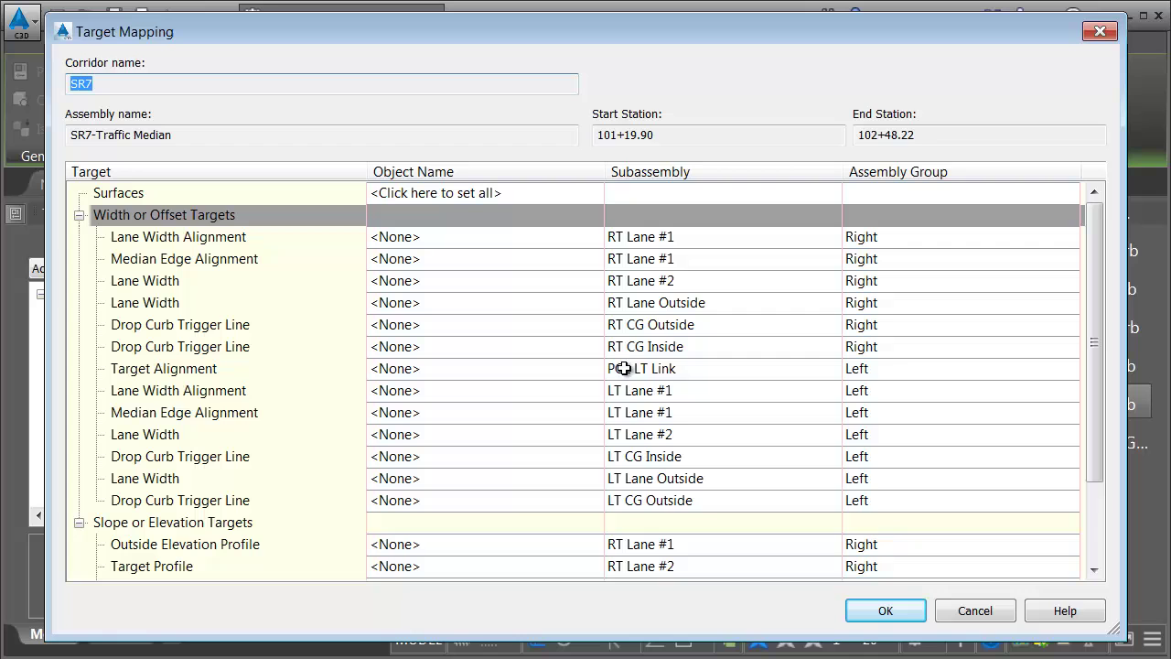
click(560, 370)
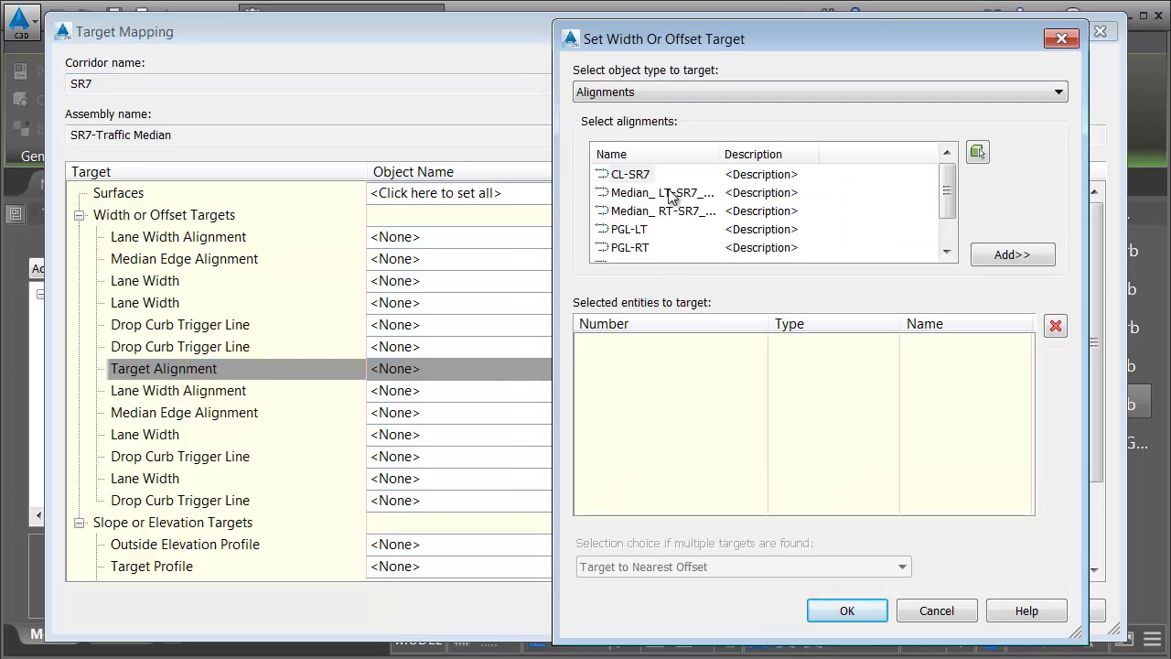
click(615, 236)
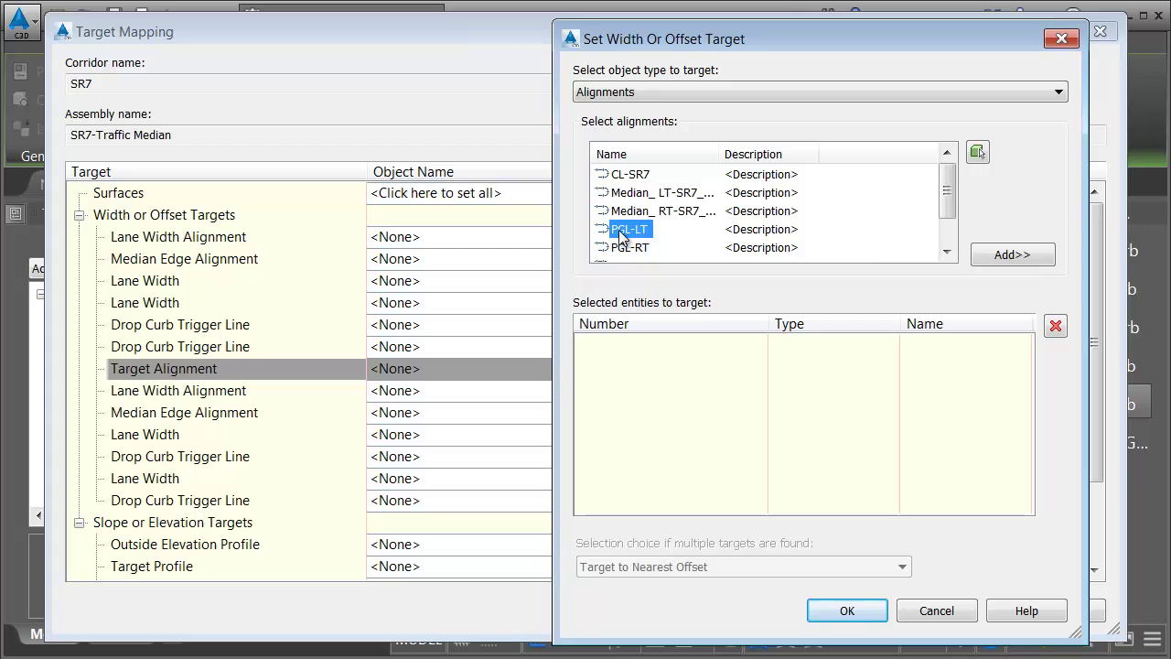
click(997, 256)
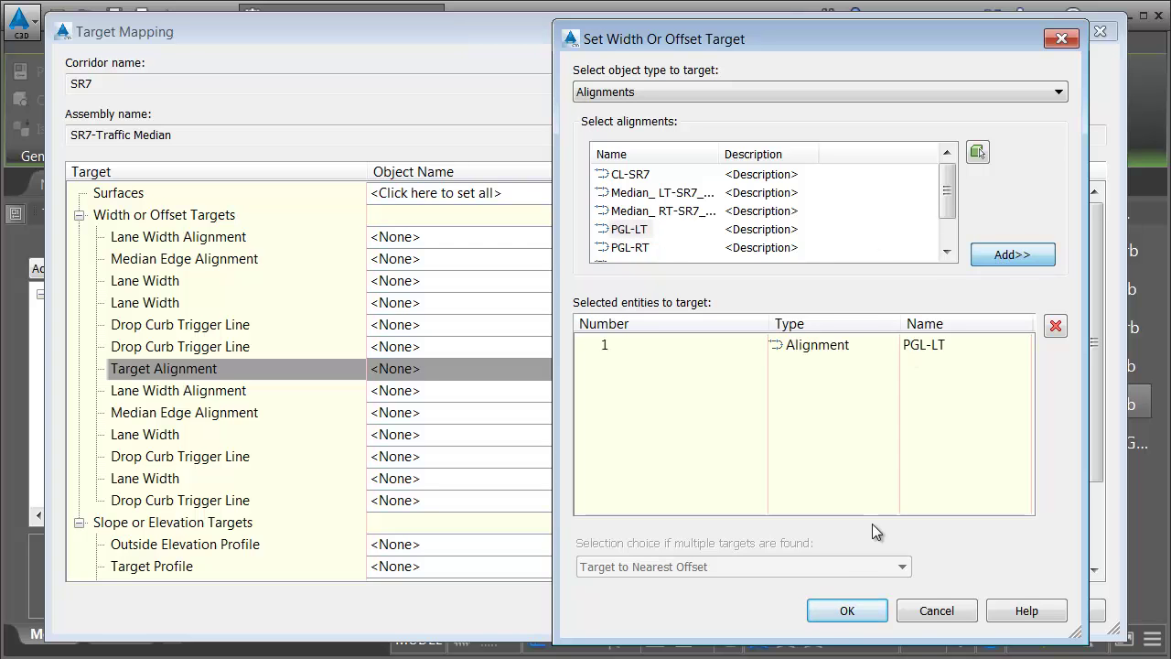
click(860, 610)
Step: Set the PGL LT Link's target profile to PGL-LT_PP from the PGL-LT alignment
drag(1093, 346, 1097, 422)
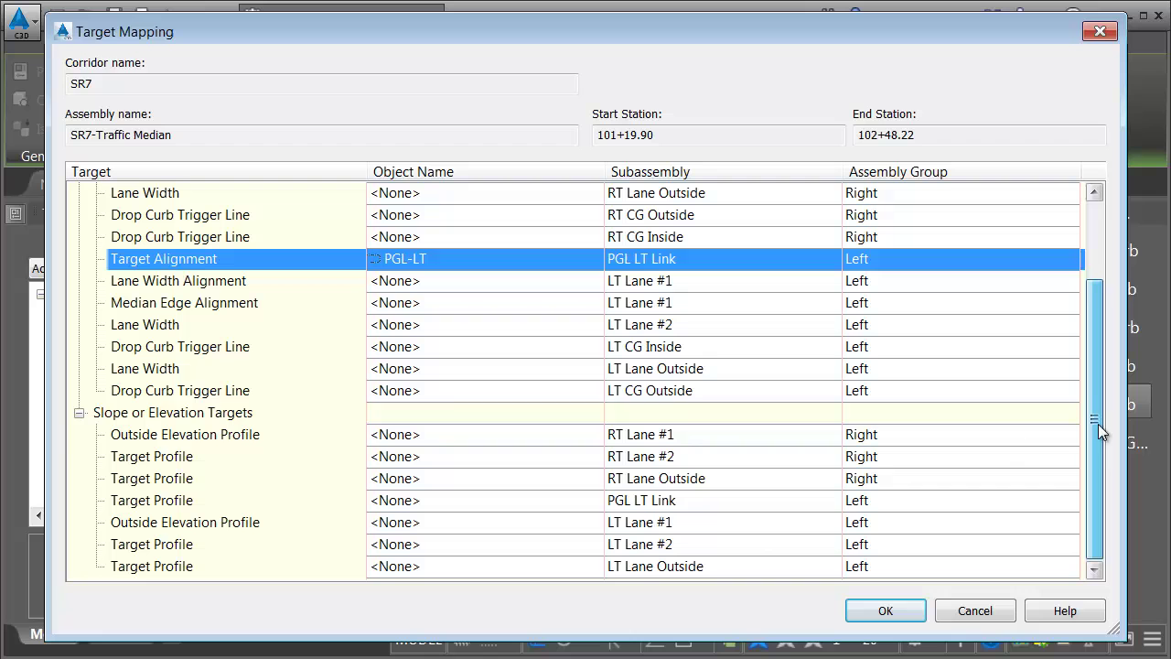
click(403, 501)
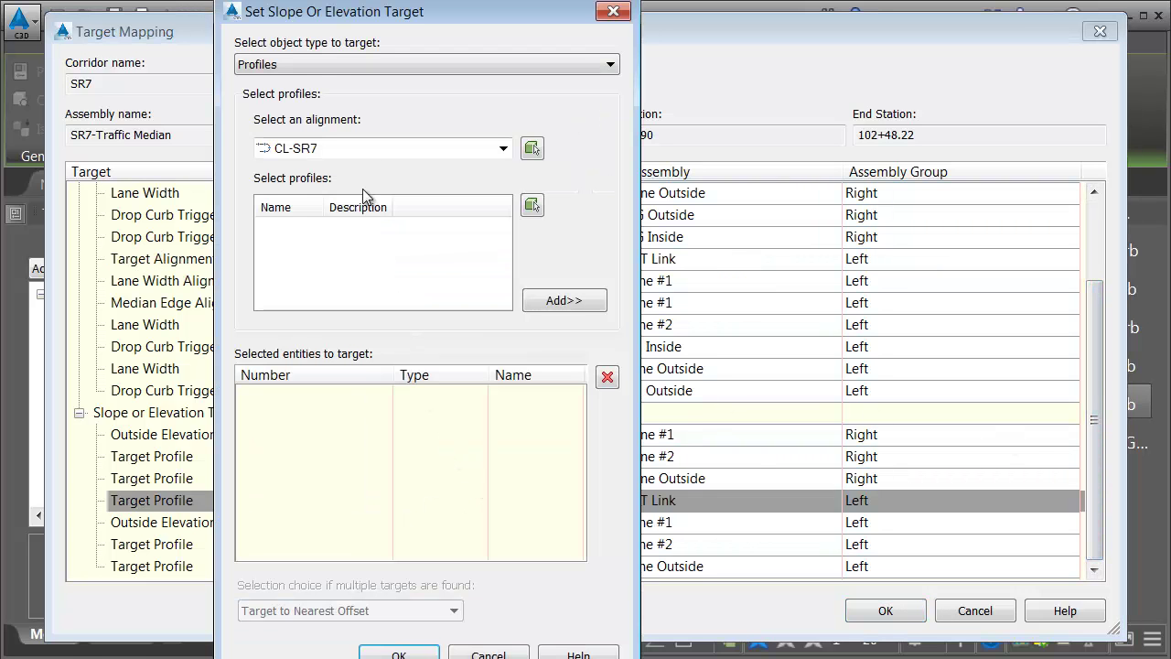
click(304, 149)
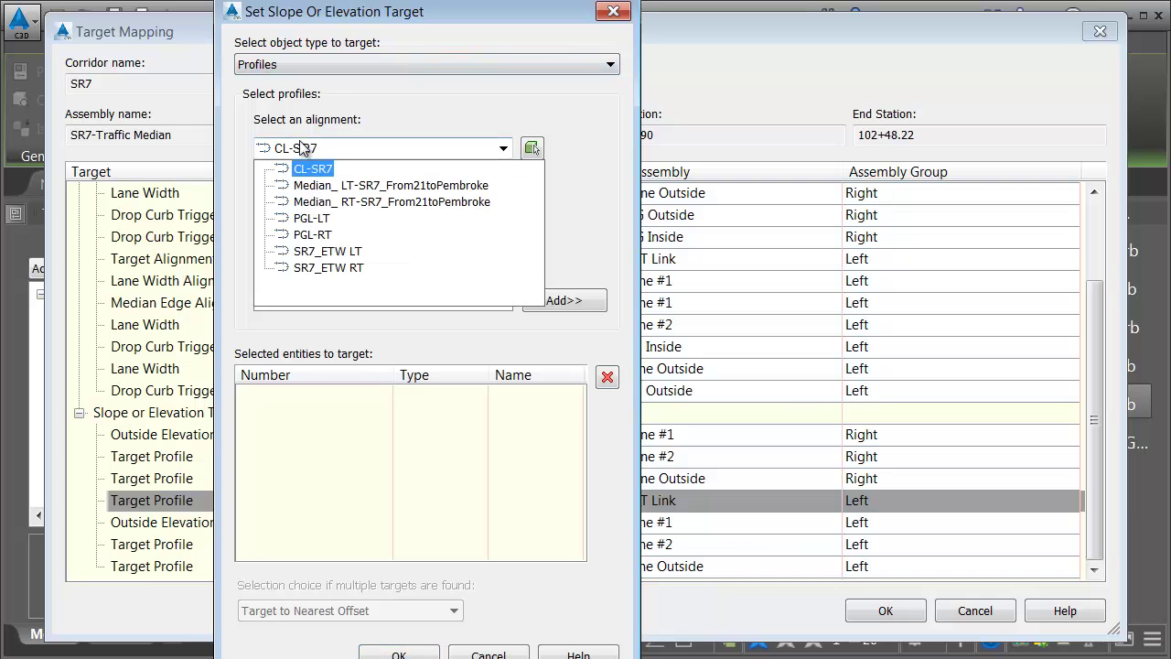
click(302, 218)
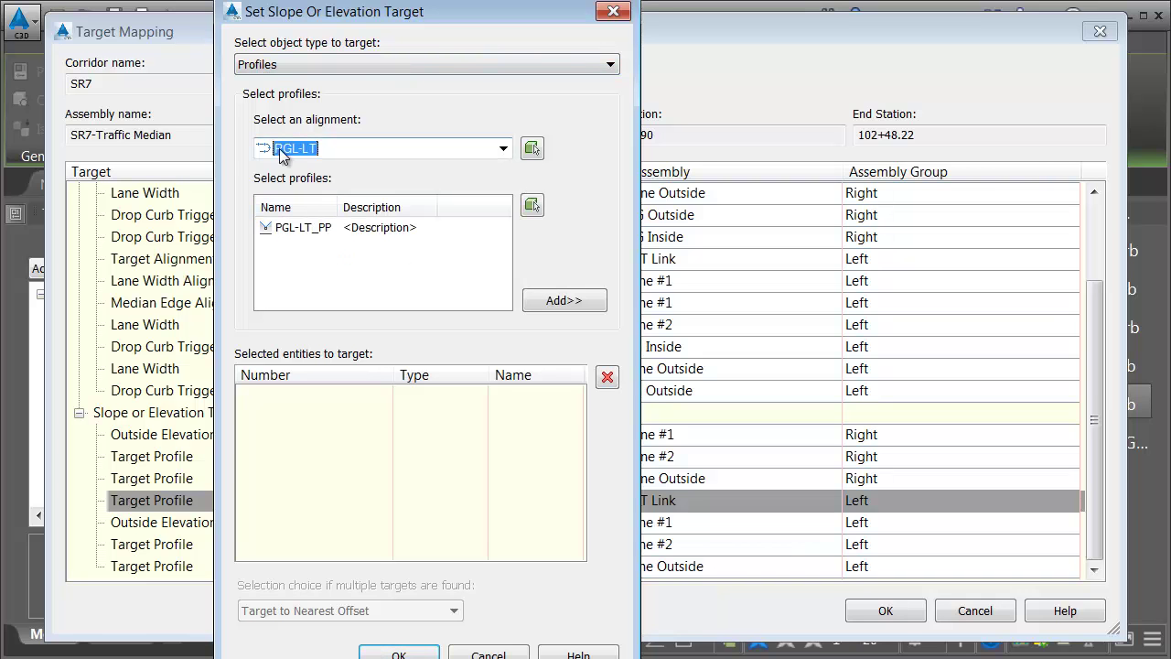
click(307, 229)
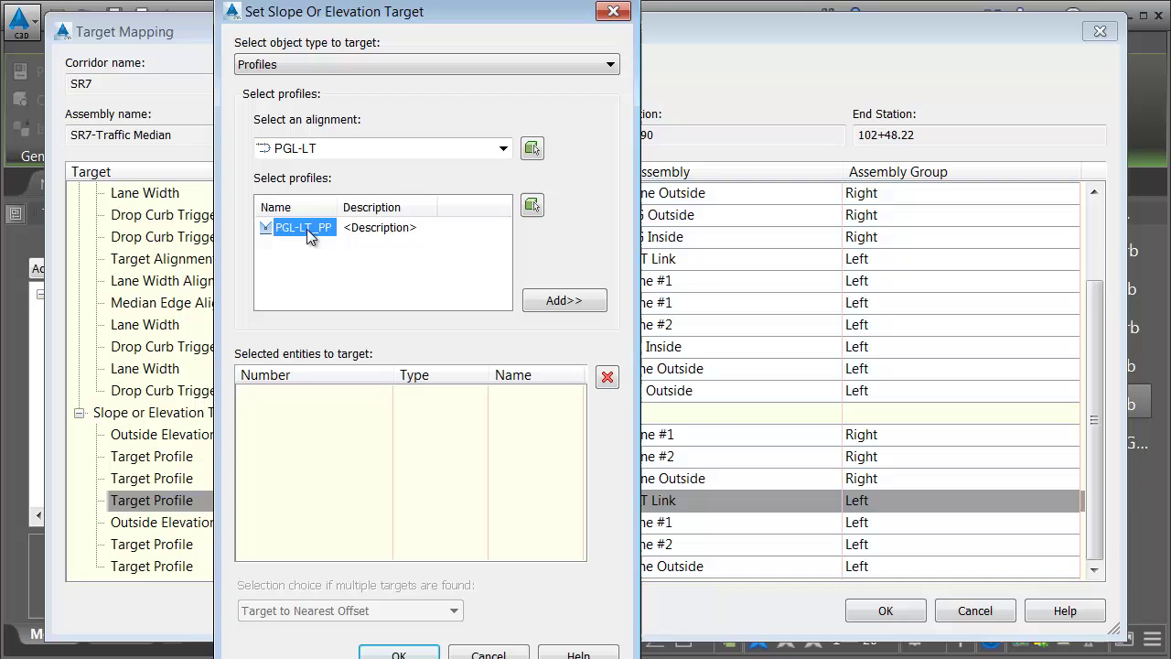
click(565, 301)
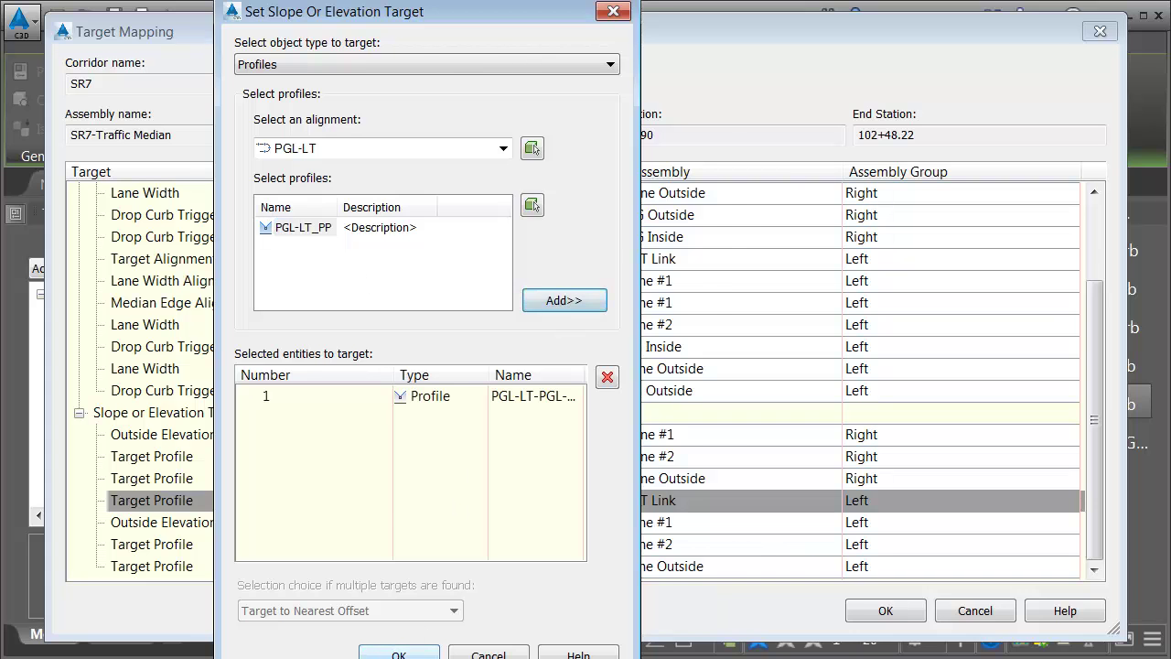
click(399, 655)
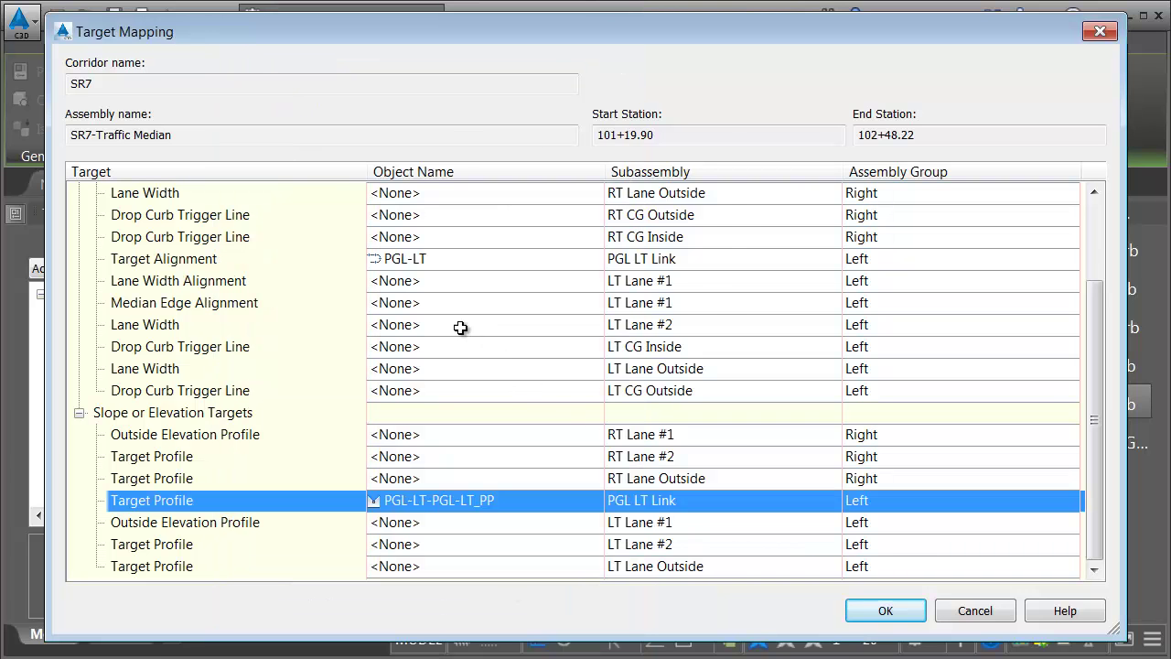
Step: Target the LT and RT Lane Outside widths to the SR7_ETW LT and SR7_ETW RT alignments
click(397, 369)
scroll(950, 195, down, 1)
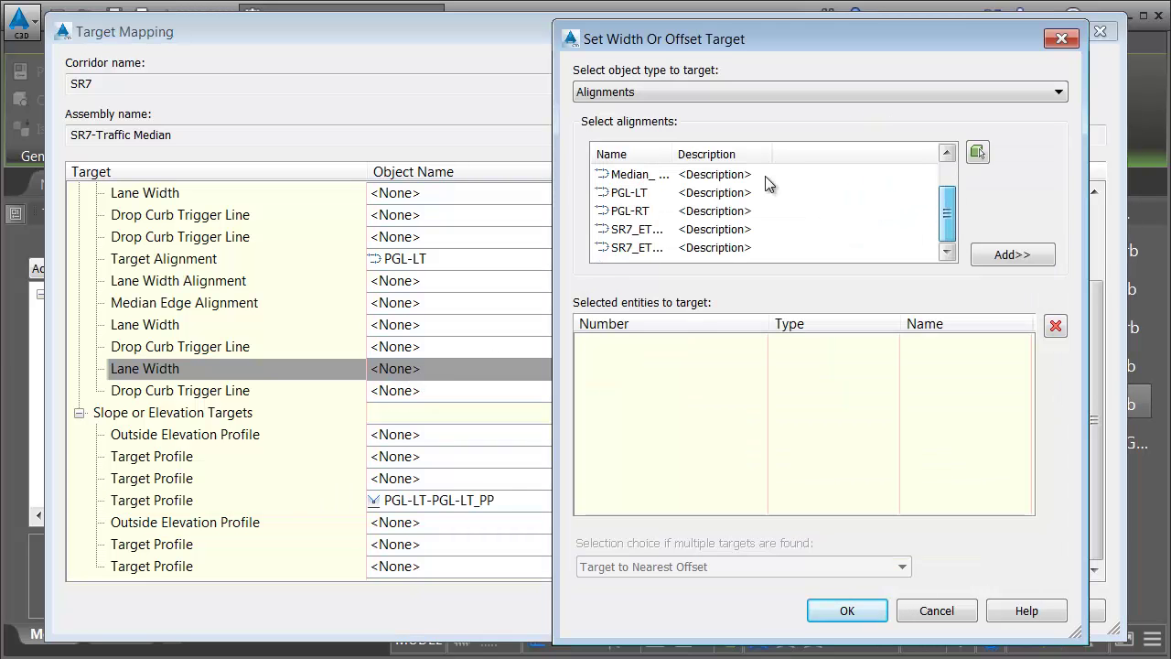
drag(674, 153, 729, 154)
click(654, 231)
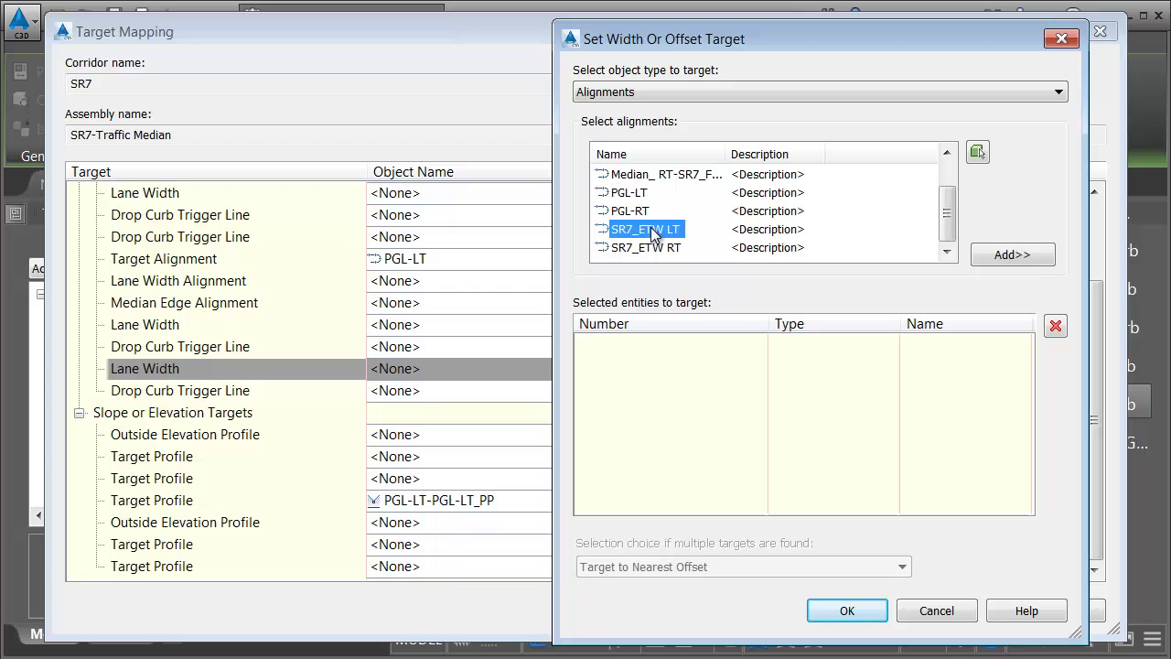
click(1012, 256)
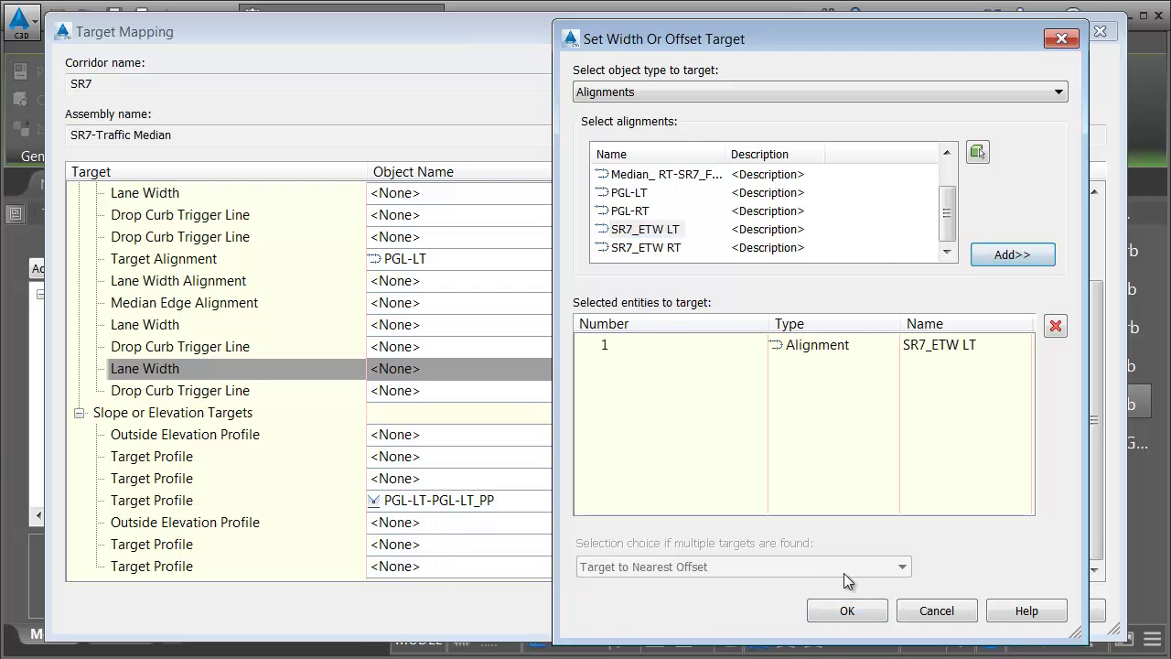
click(847, 611)
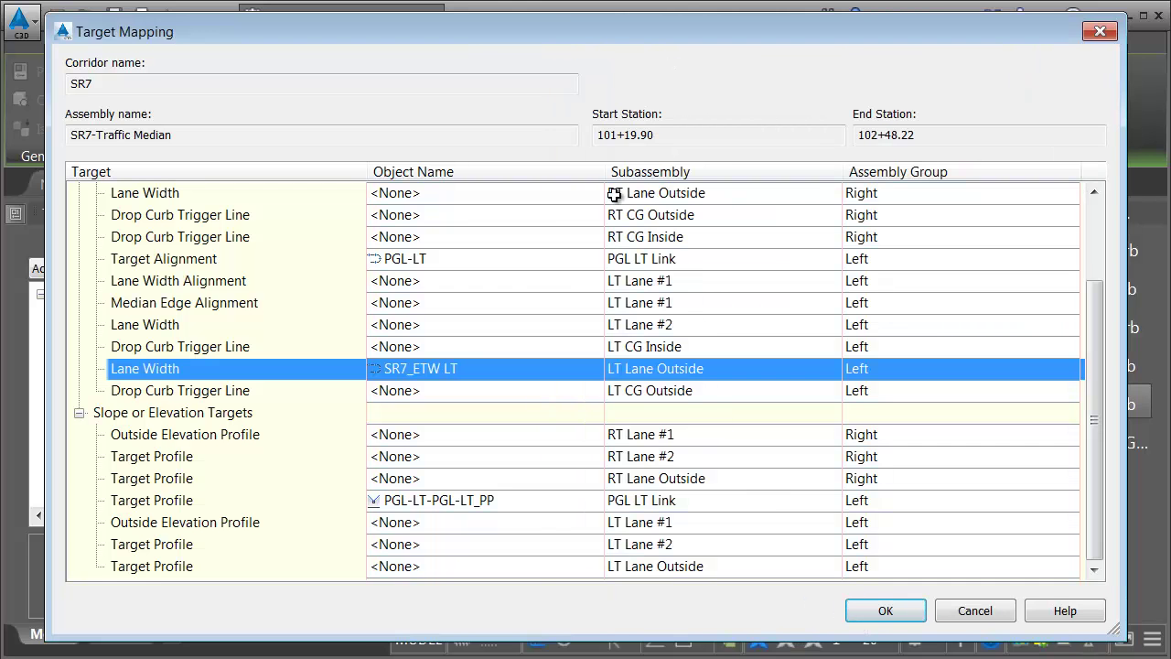
click(457, 193)
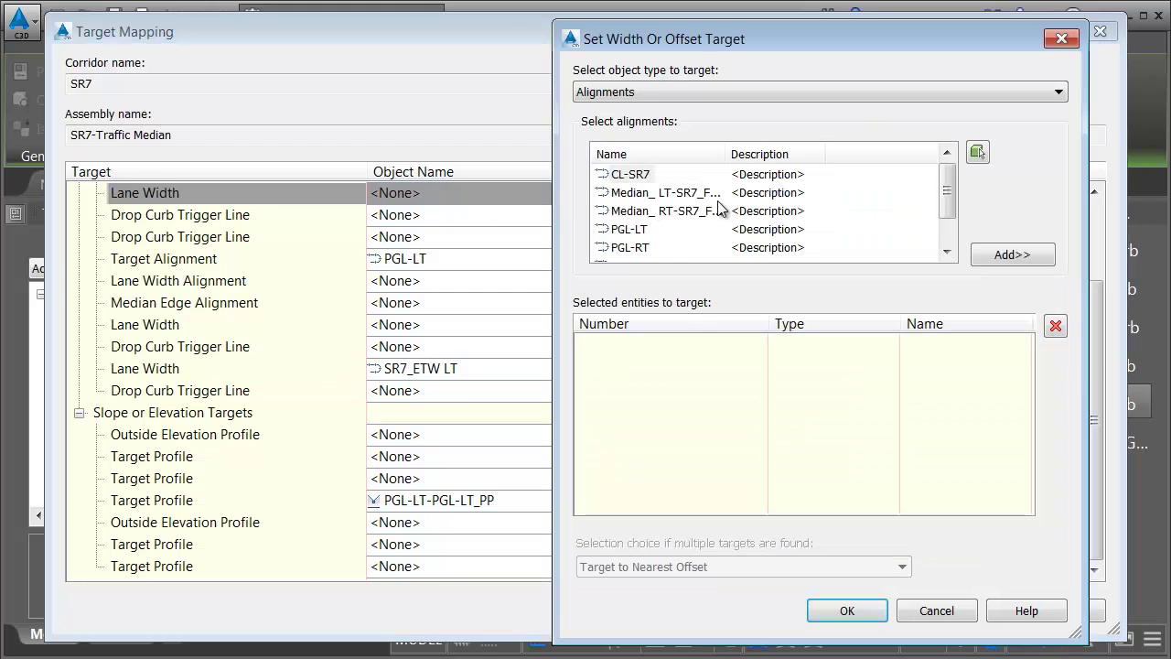
scroll(949, 203, down, 1)
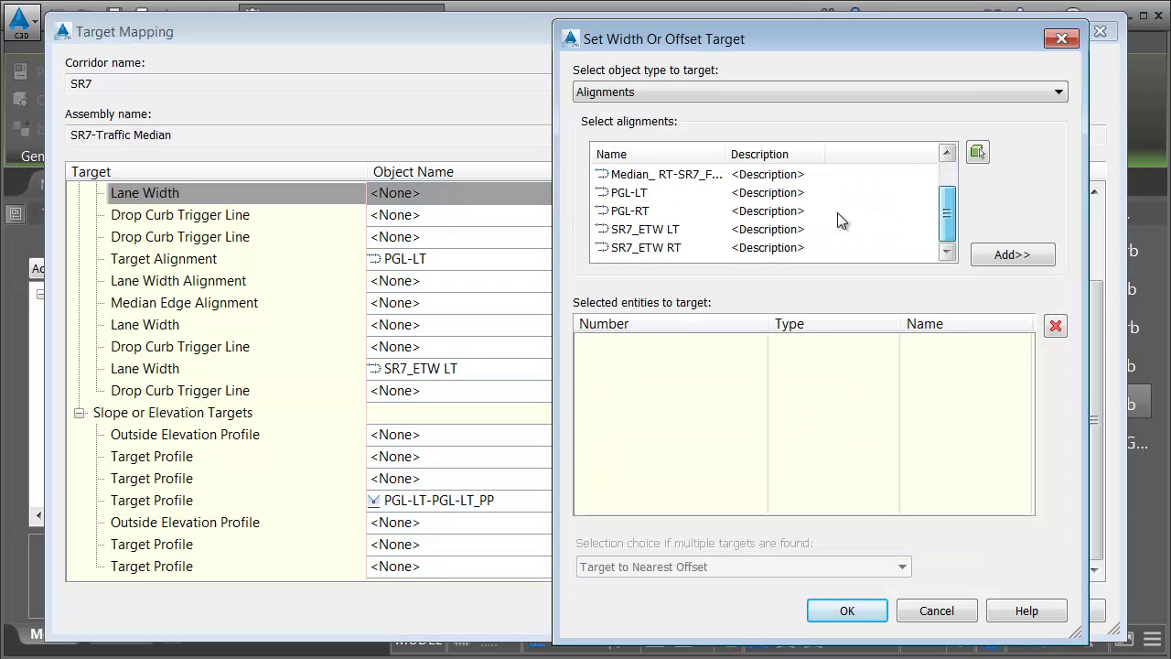
click(654, 249)
click(988, 264)
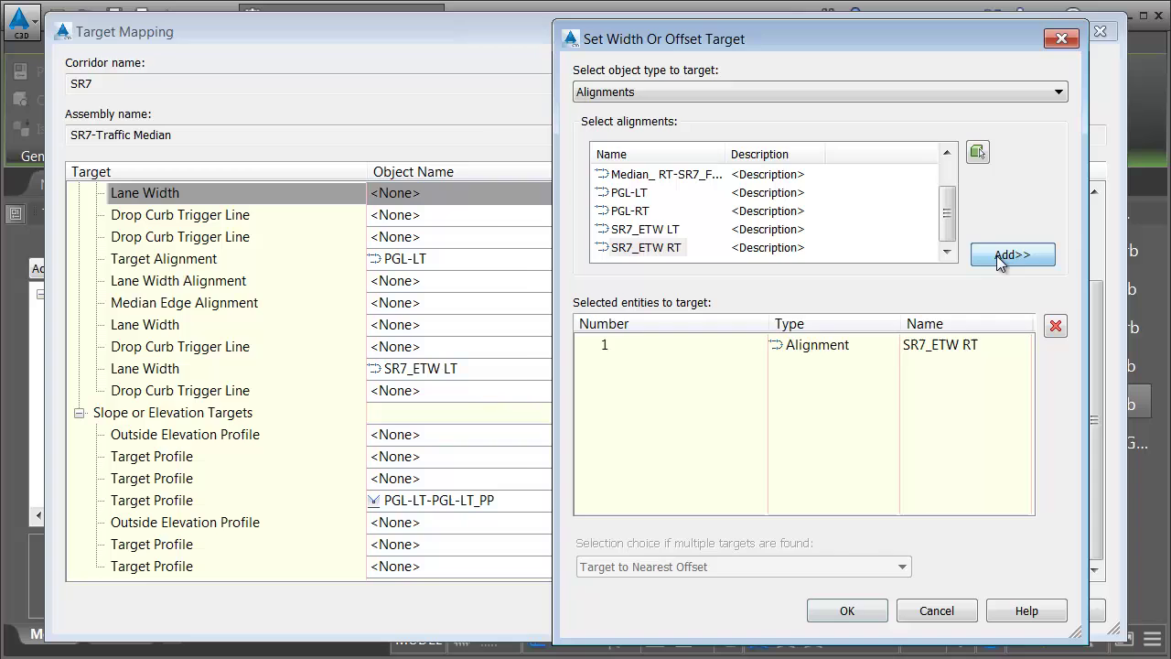
click(845, 609)
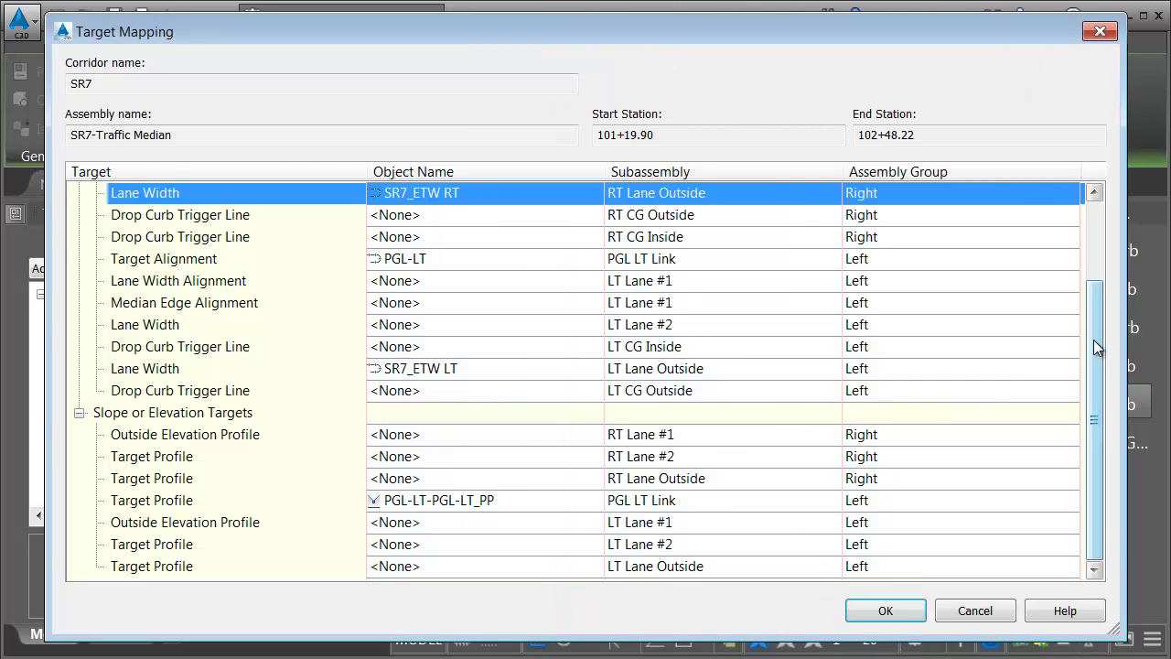
scroll(1094, 355, up, 2)
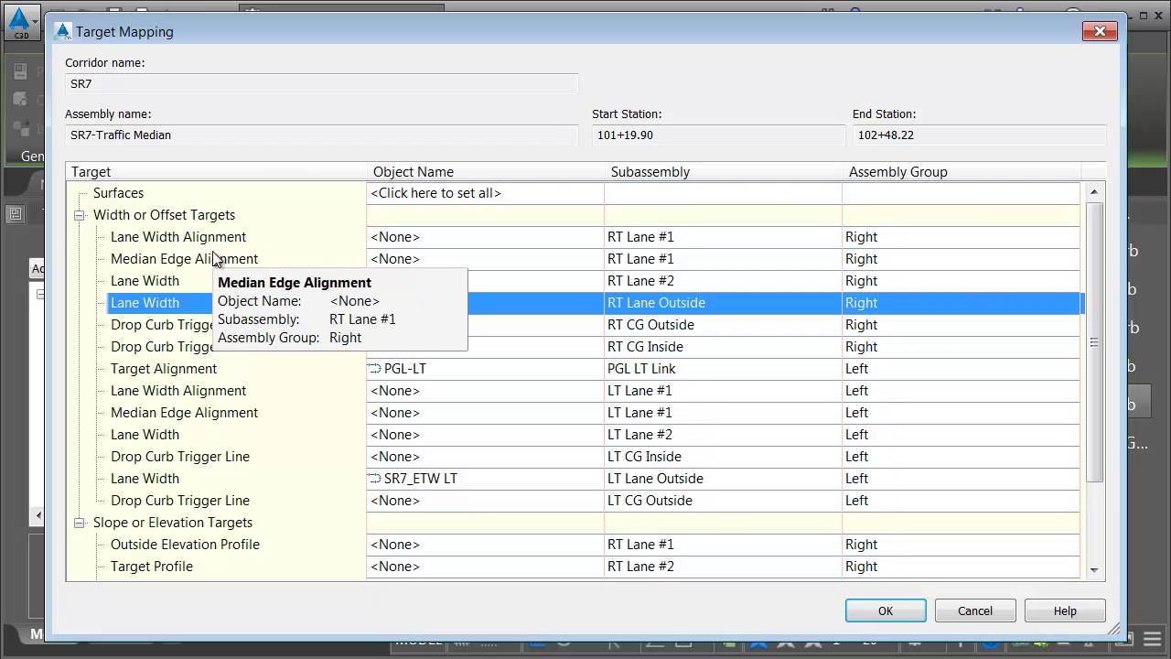
Step: Point the right and left median edges at Median_ RT-SR7 and Median_ LT-SR7, then accept the mapping
click(387, 259)
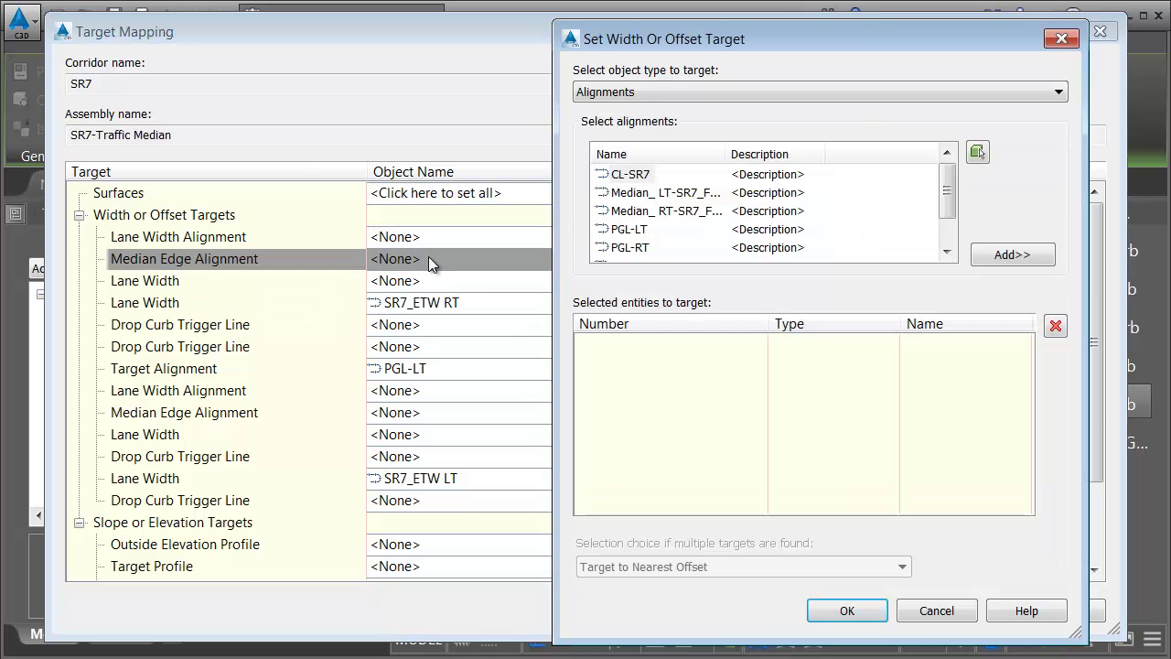
click(667, 213)
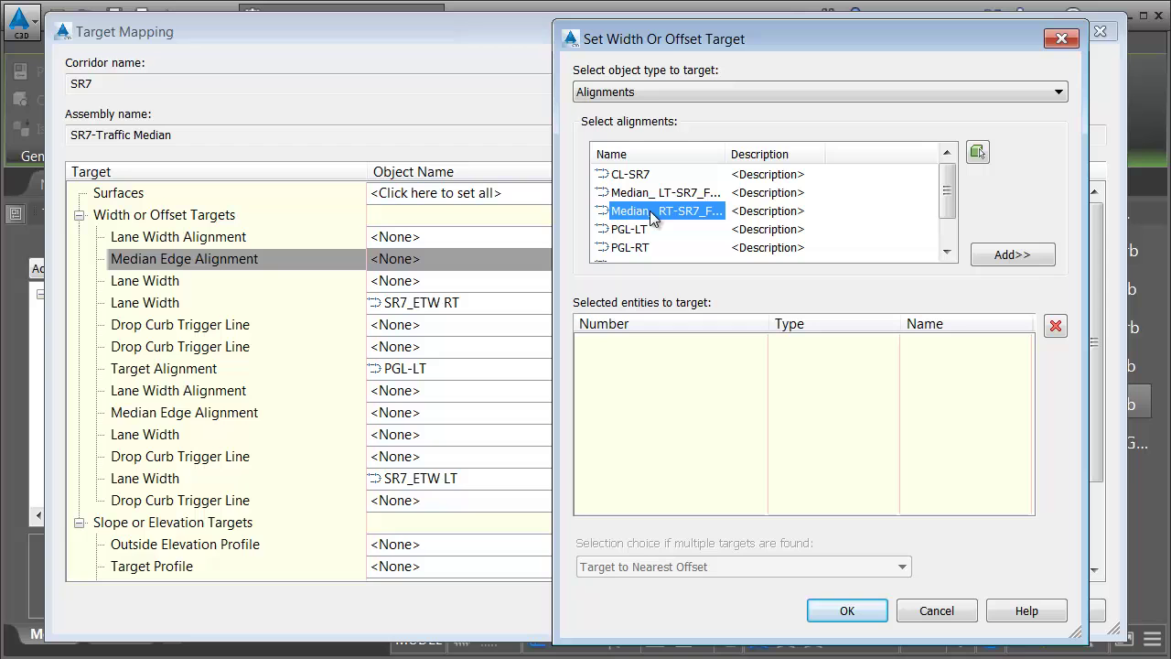
click(1005, 255)
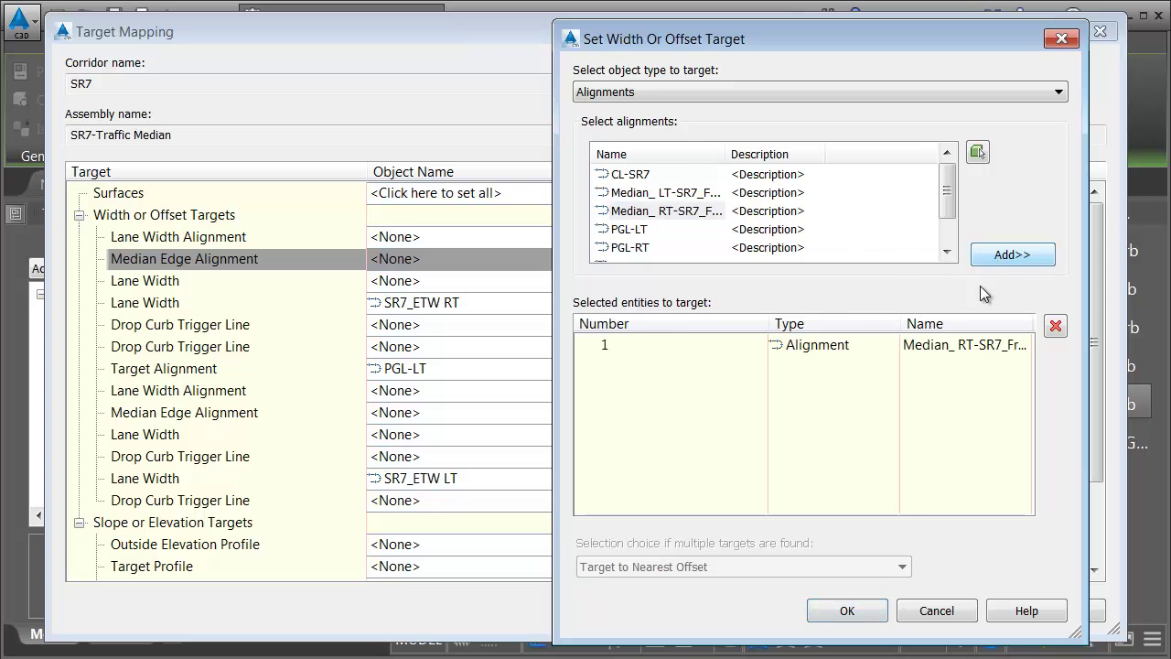
click(857, 613)
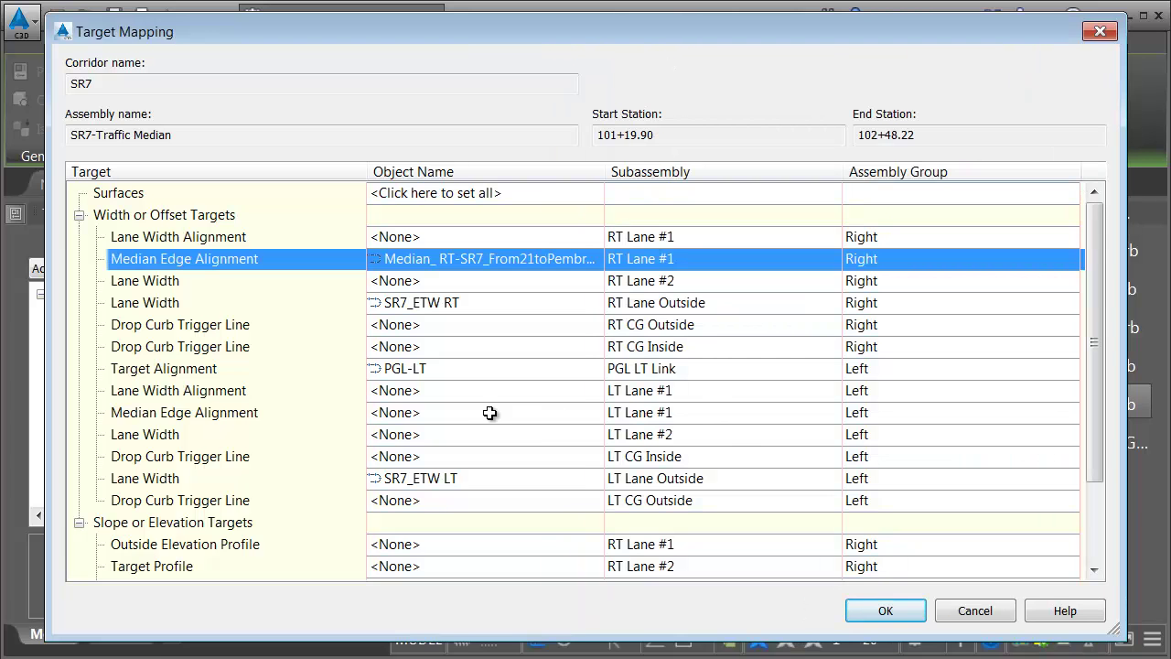
click(395, 415)
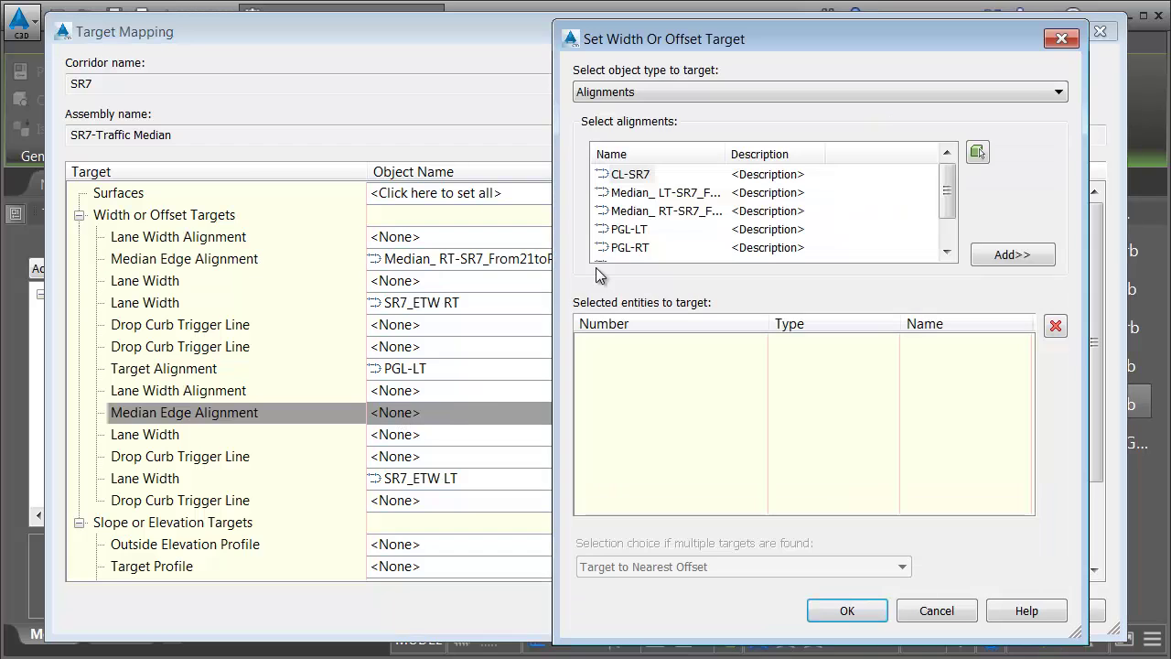
click(636, 196)
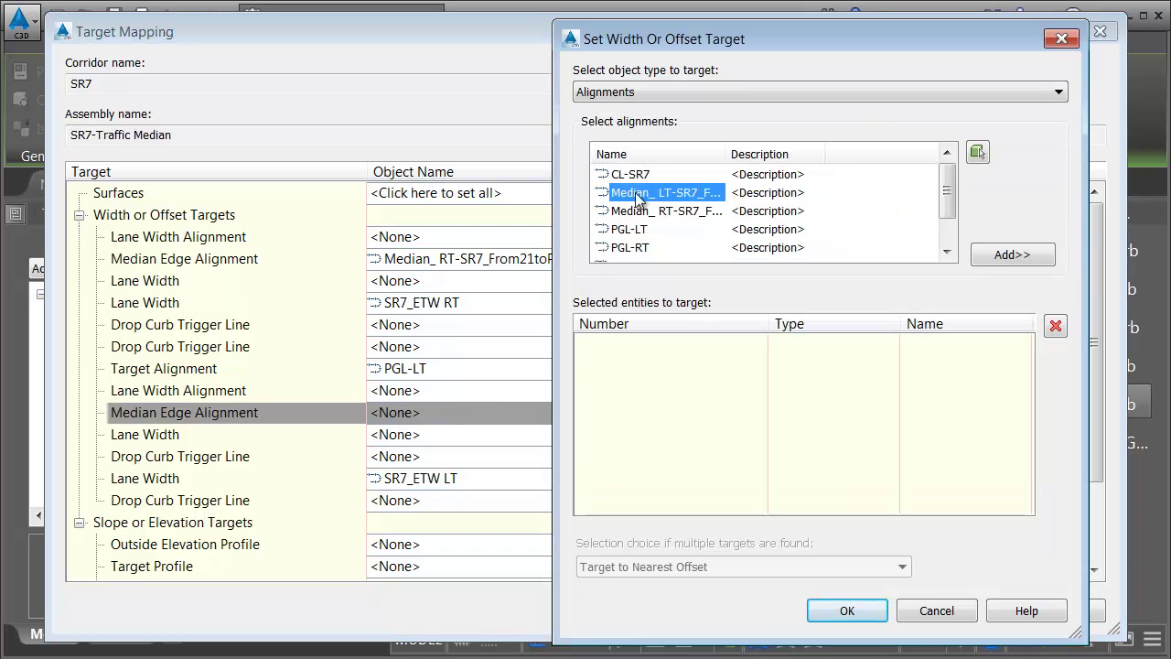
click(997, 254)
click(847, 610)
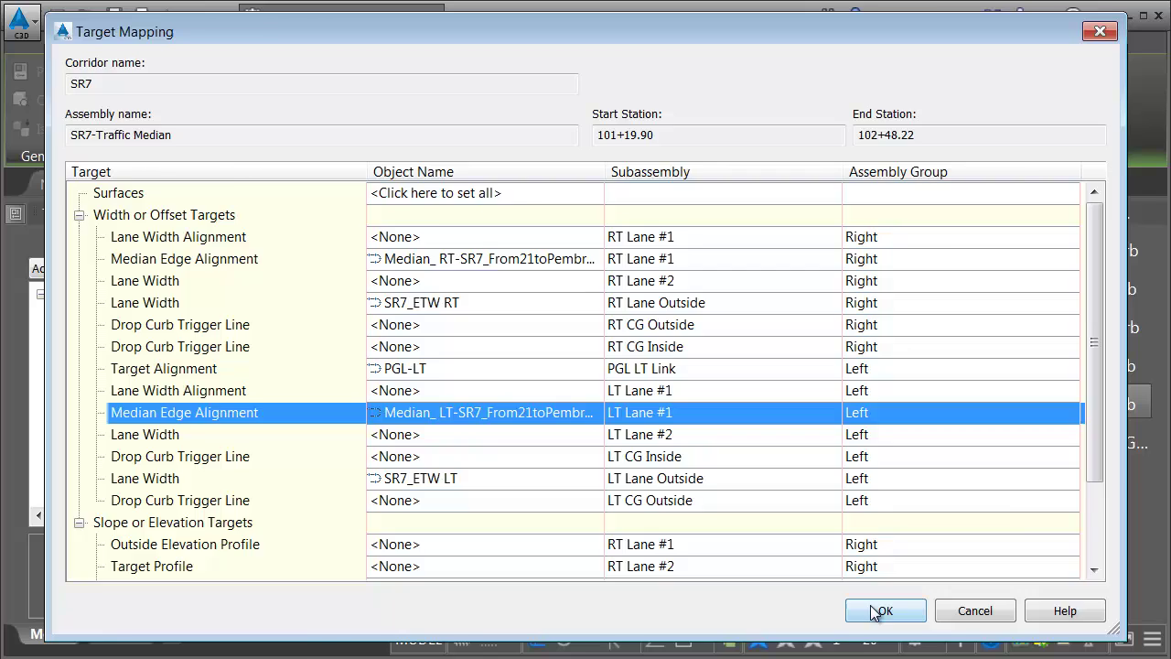
click(883, 610)
Step: Apply the property changes, rebuild SR7, and zoom in on the median taper in plan
click(721, 571)
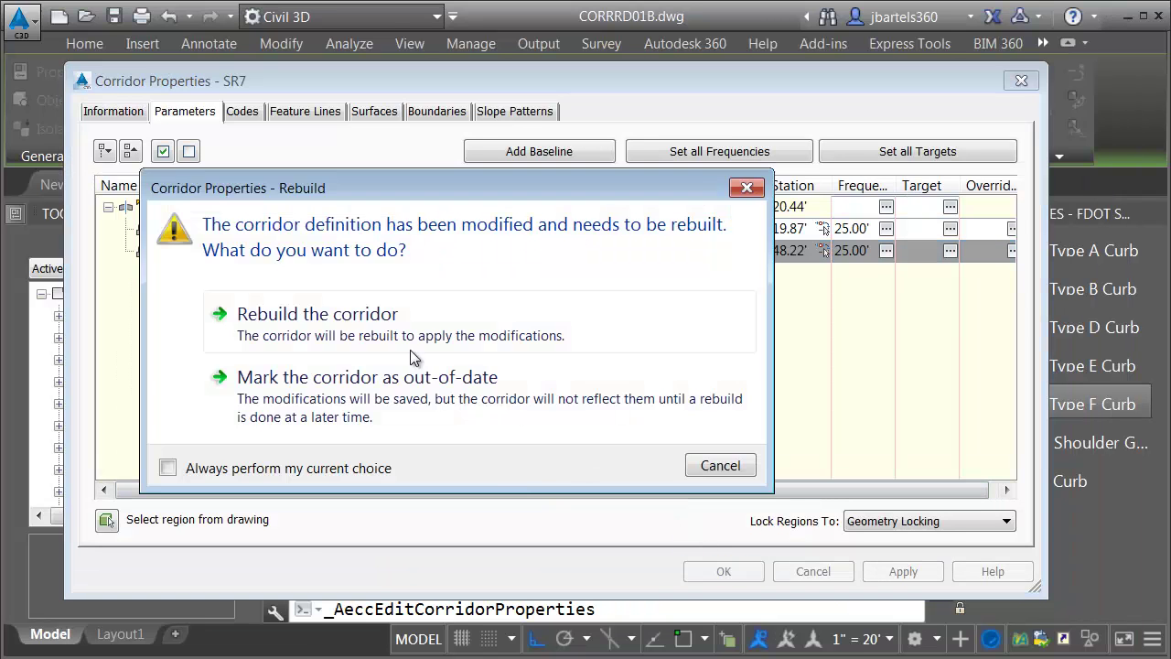
click(352, 325)
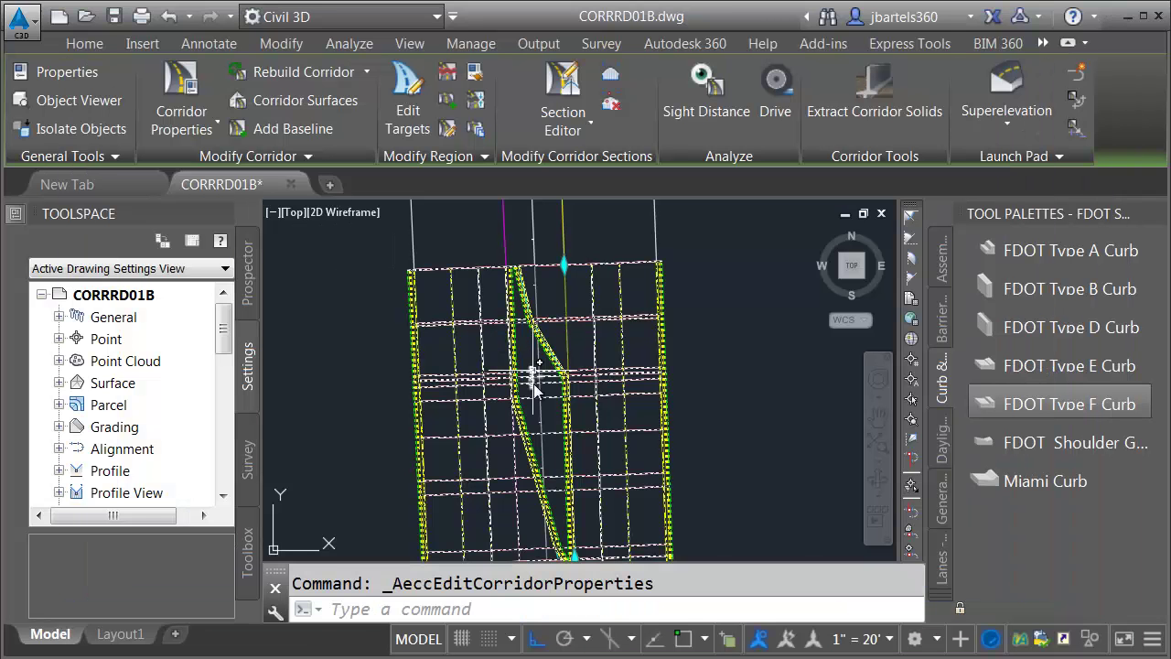
middle_drag(526, 395, 535, 334)
scroll(549, 293, up, 5)
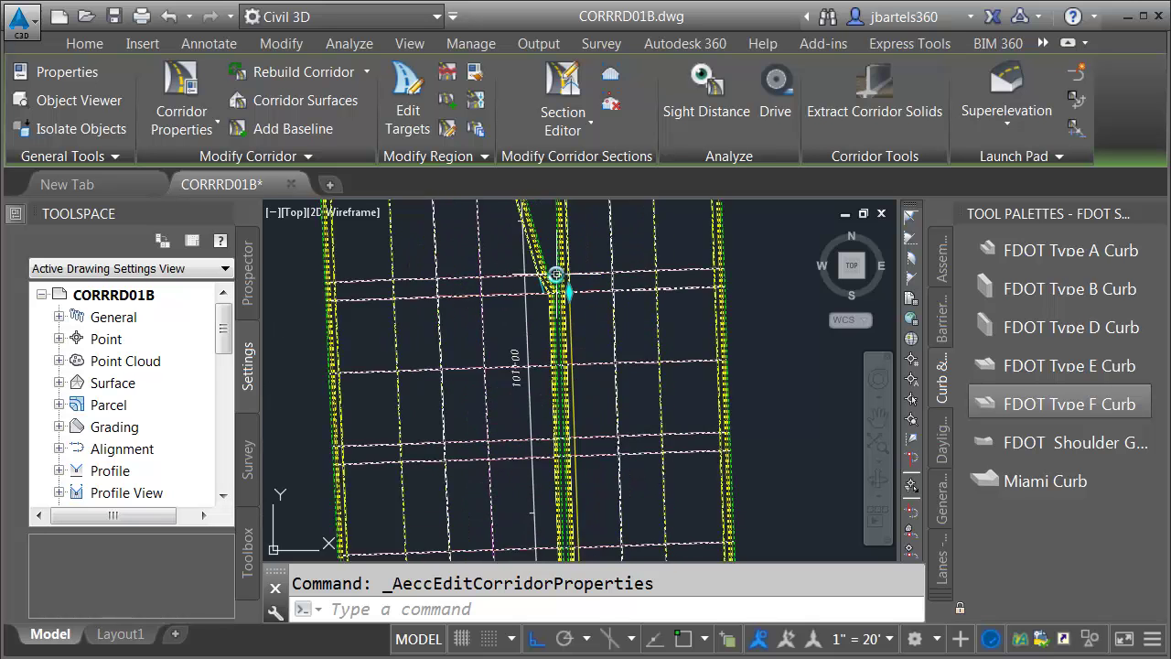
scroll(548, 289, up, 2)
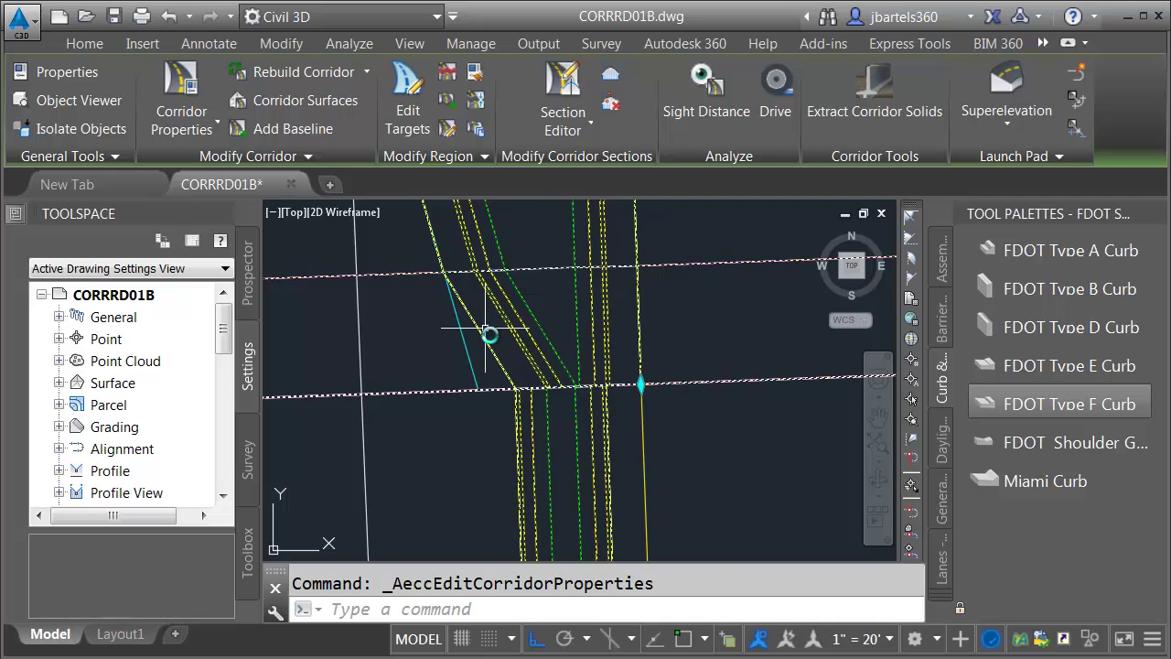
scroll(517, 388, up, 4)
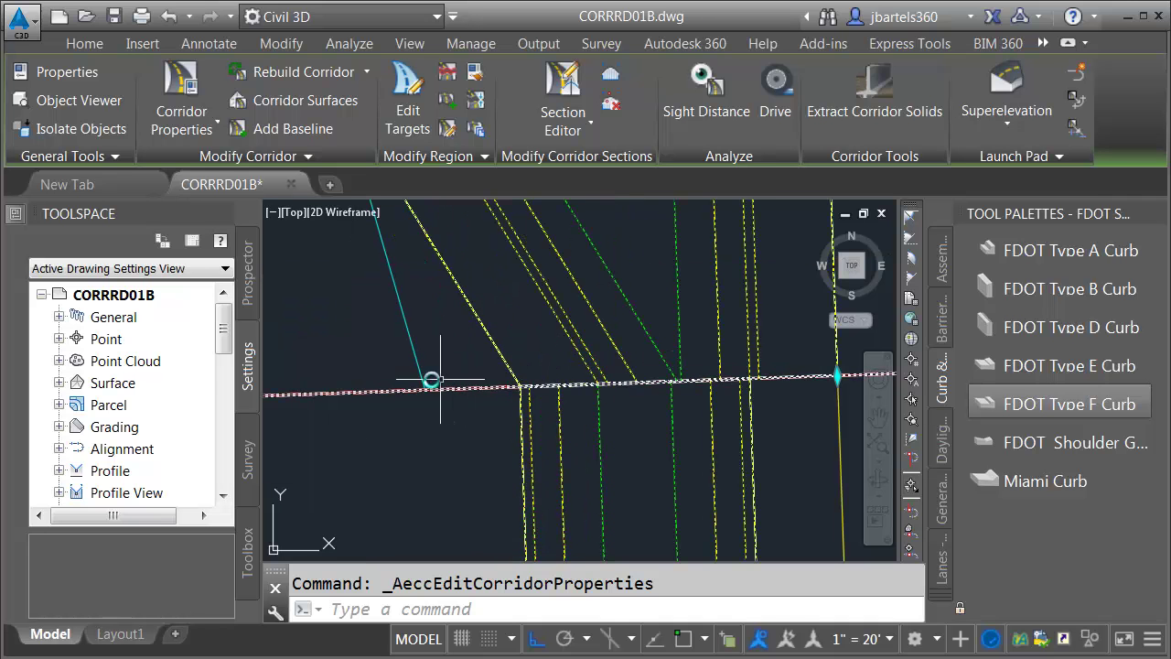
middle_drag(429, 387, 454, 386)
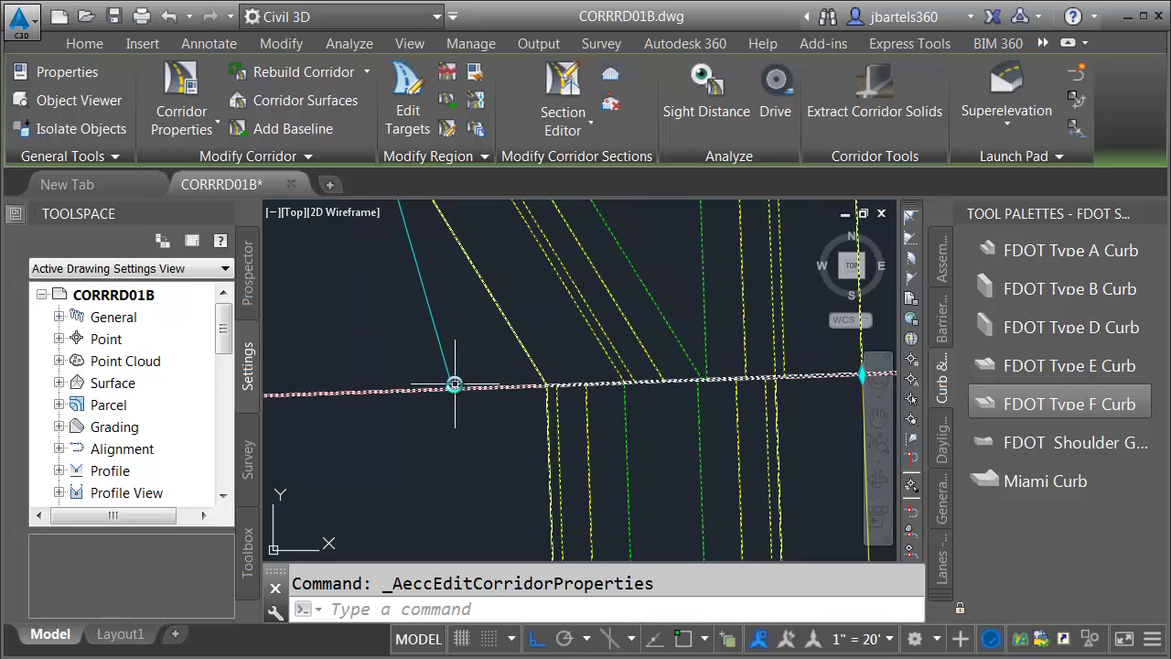
mouse_move(456, 385)
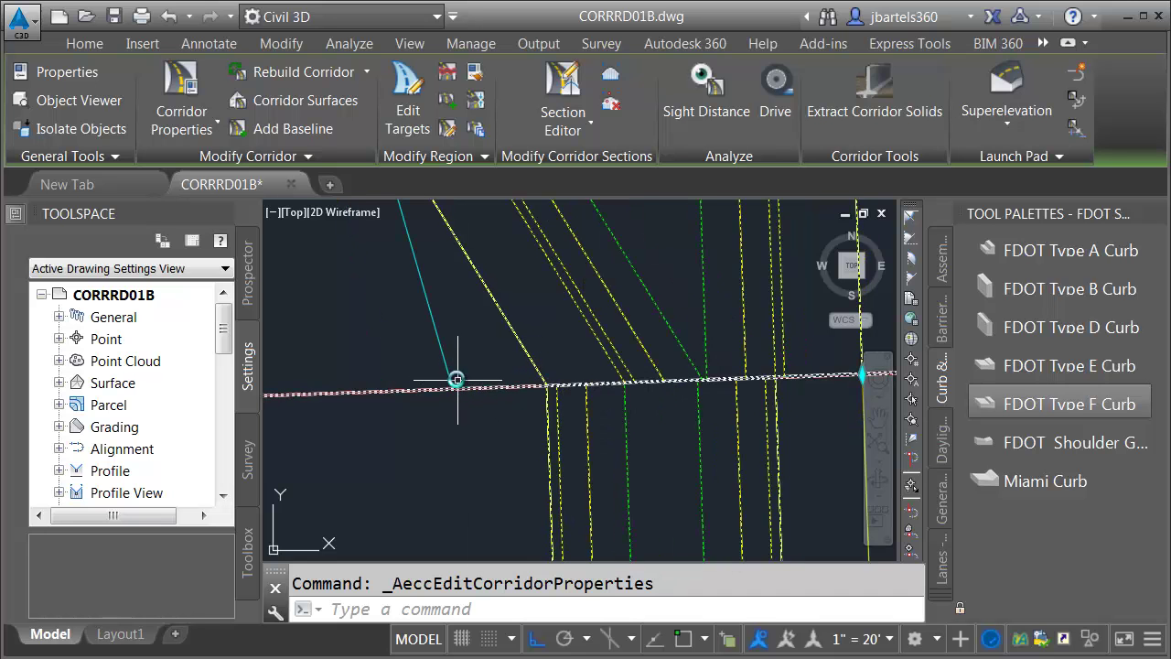
scroll(462, 365, down, 5)
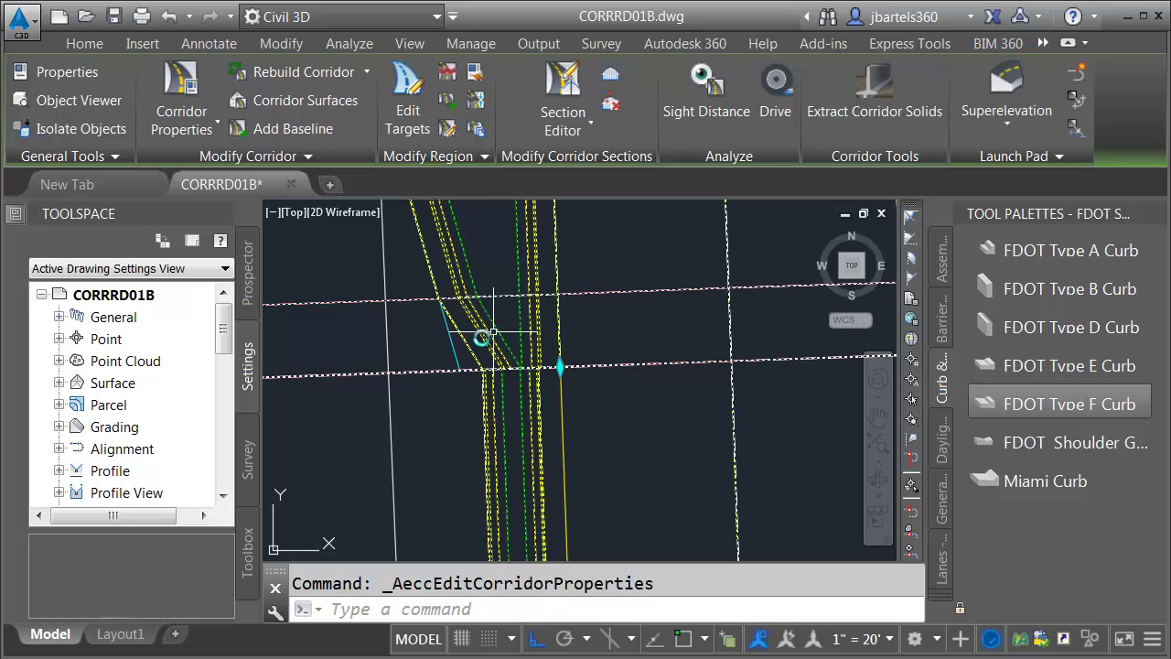
Step: Change the Traffic Median region's start station to 101+19.93' and rebuild the corridor
click(188, 87)
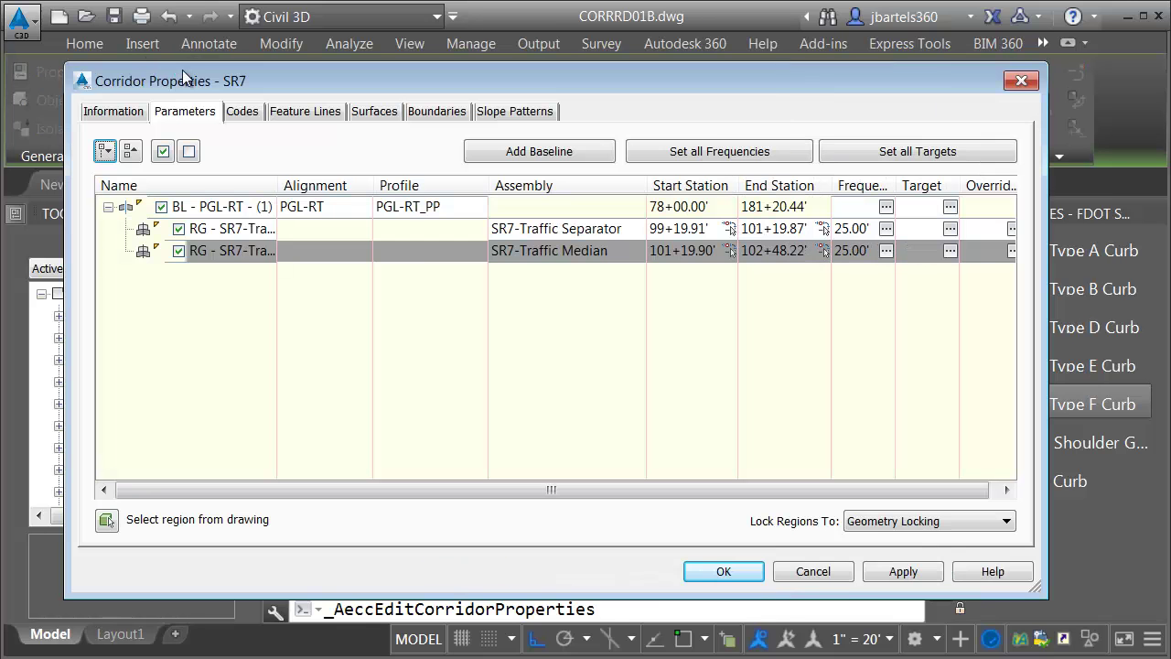
click(702, 252)
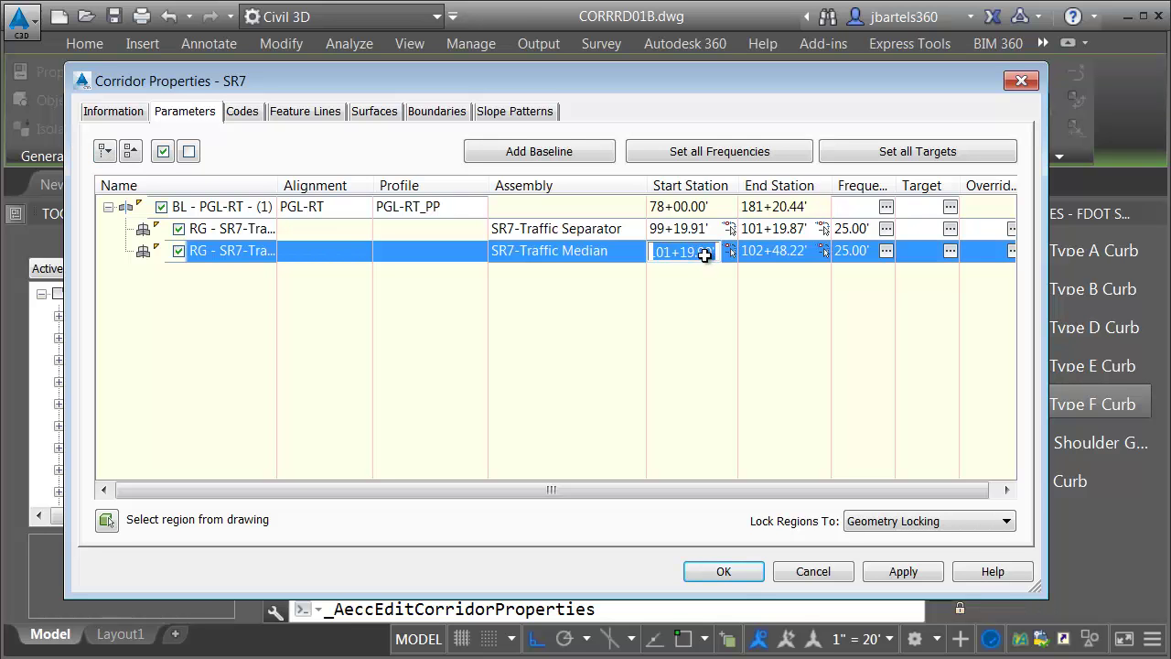
click(700, 253)
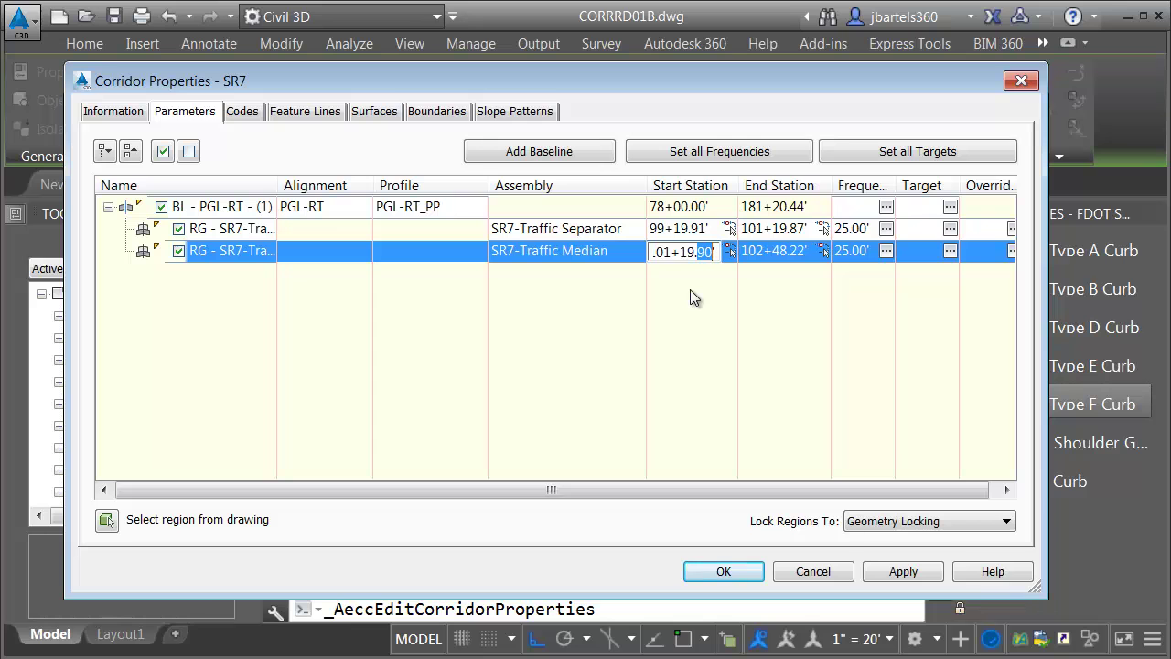
key(Up)
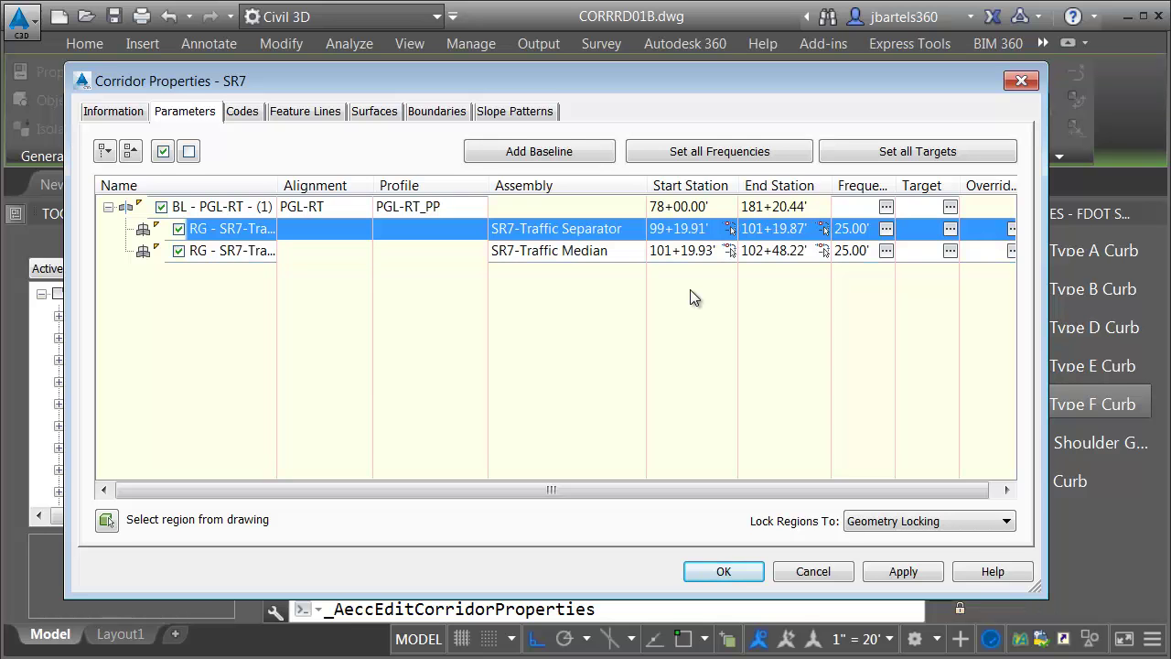
click(725, 568)
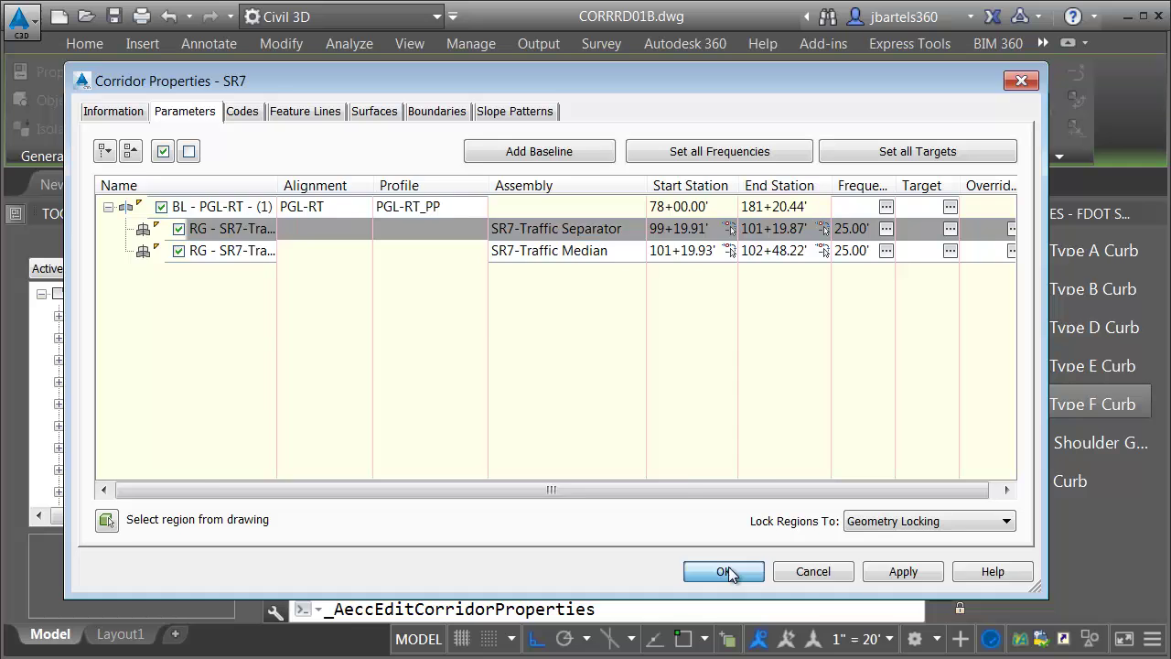
click(353, 315)
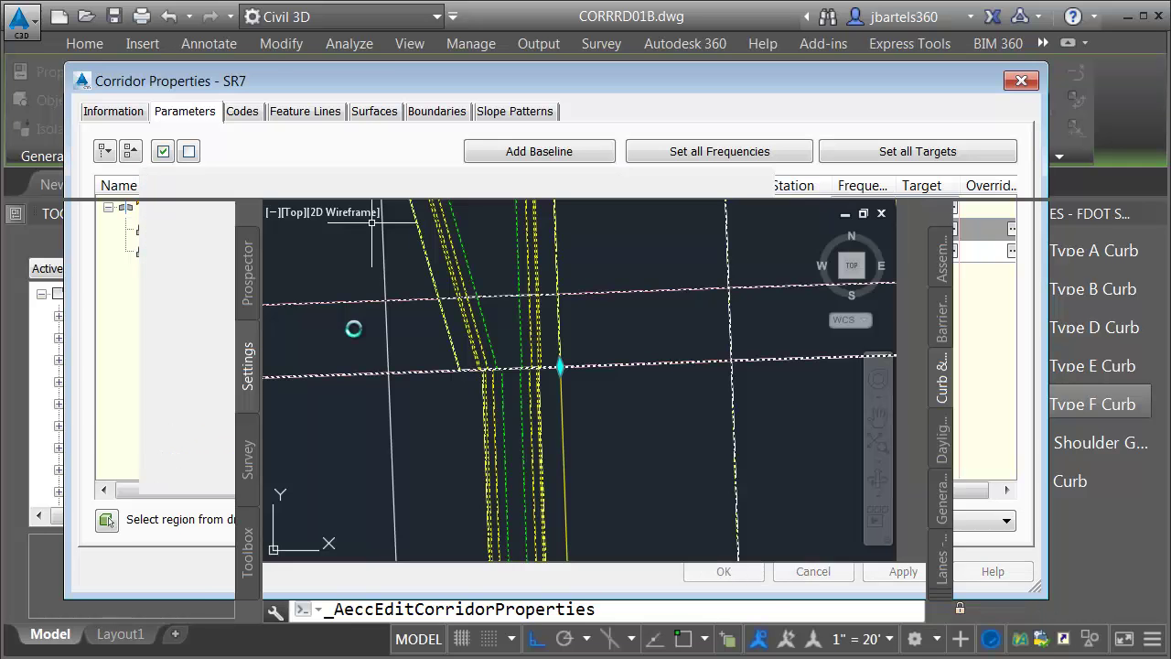
Step: Pan and zoom the plan view to check the corridor's top edge at the new start
scroll(553, 352, down, 2)
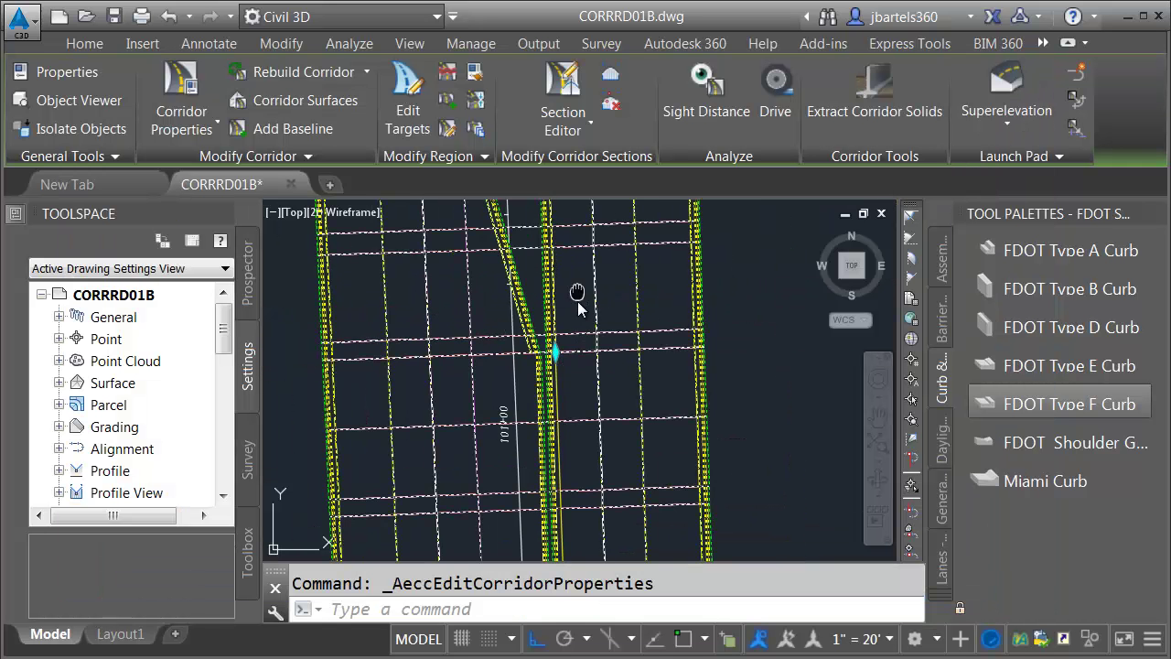
mouse_move(577, 301)
middle_down()
mouse_move(578, 465)
mouse_move(591, 288)
mouse_move(595, 463)
middle_up()
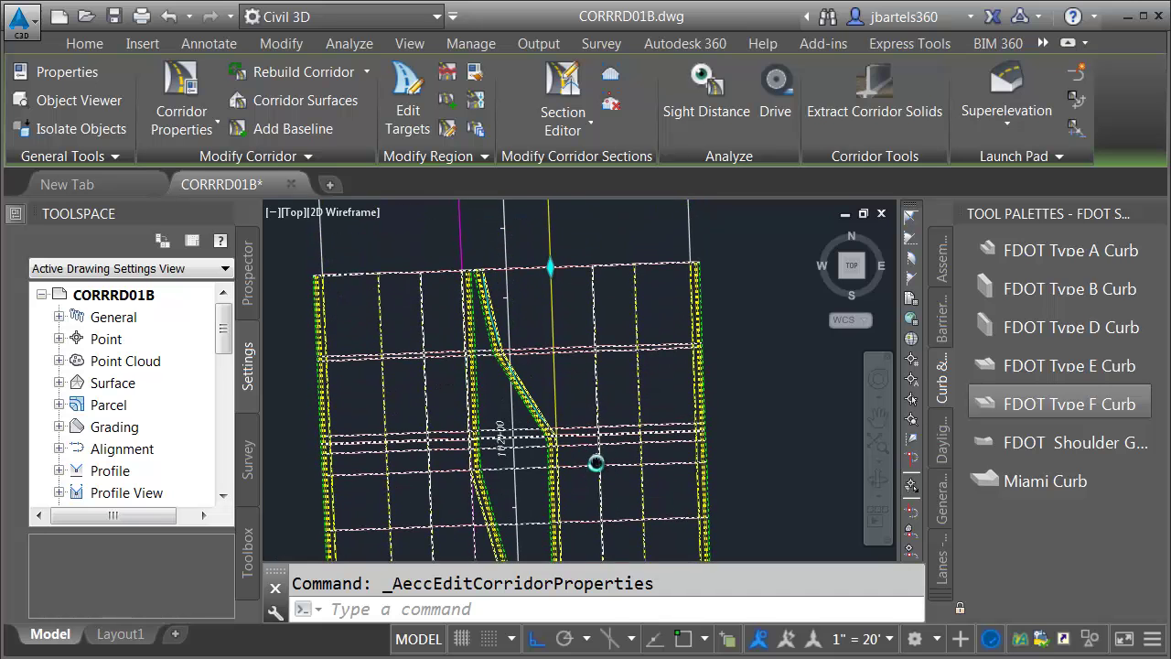
scroll(595, 463, up, 1)
scroll(458, 219, up, 2)
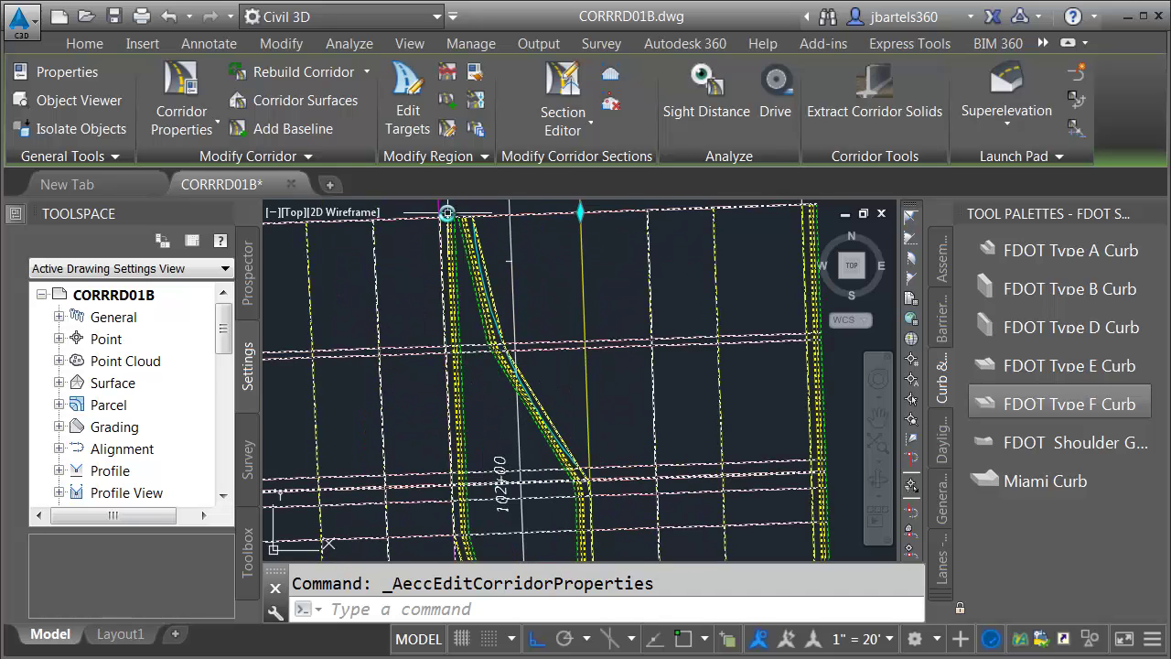
scroll(457, 220, up, 1)
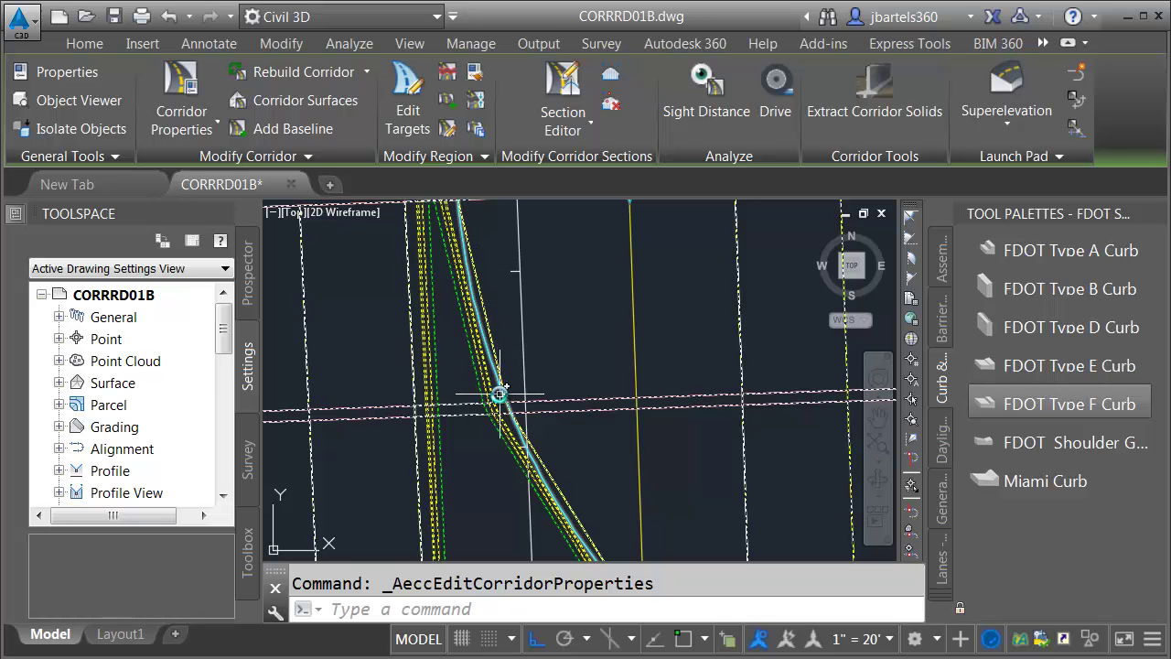
scroll(531, 411, down, 2)
scroll(575, 478, up, 1)
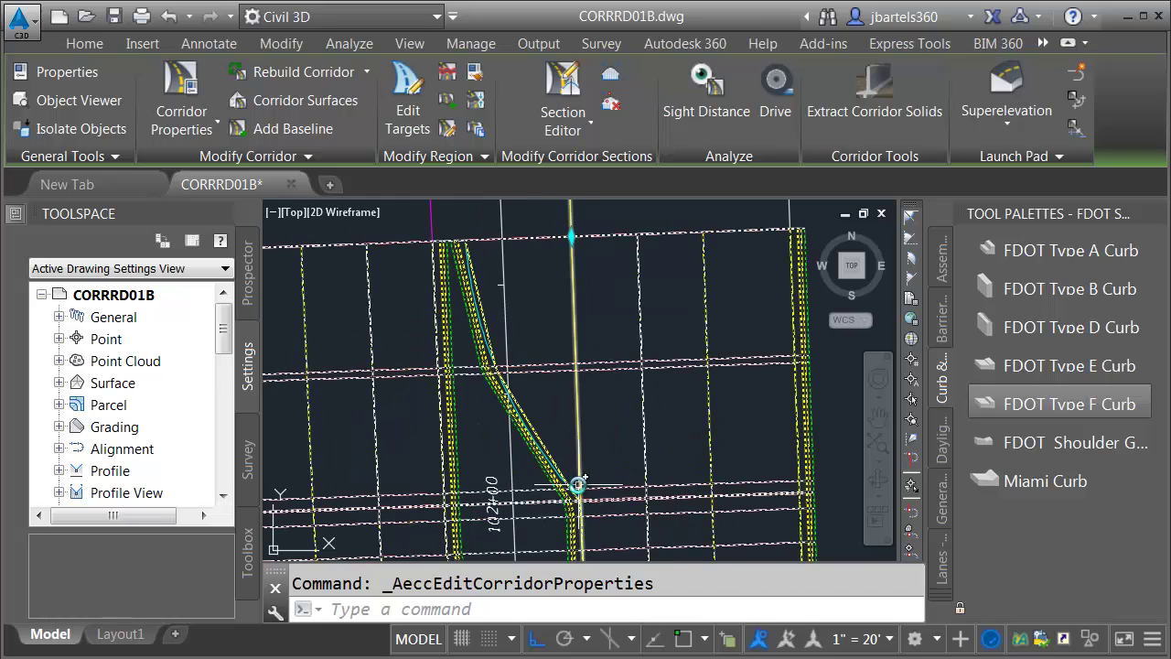
scroll(526, 416, up, 2)
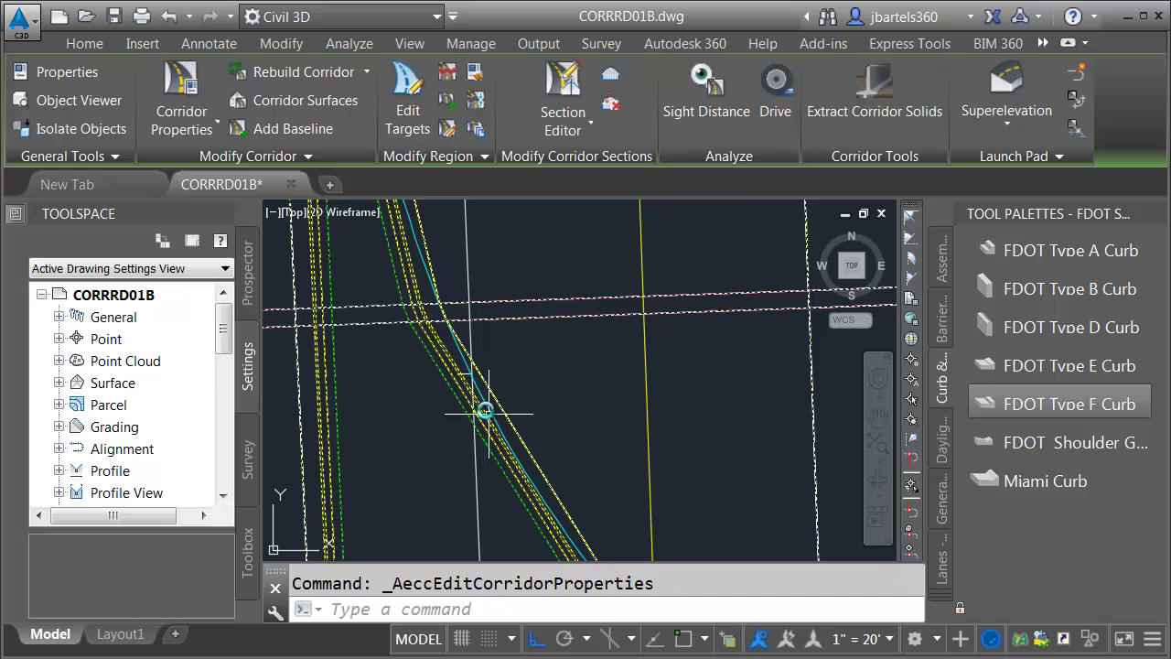
scroll(462, 288, down, 2)
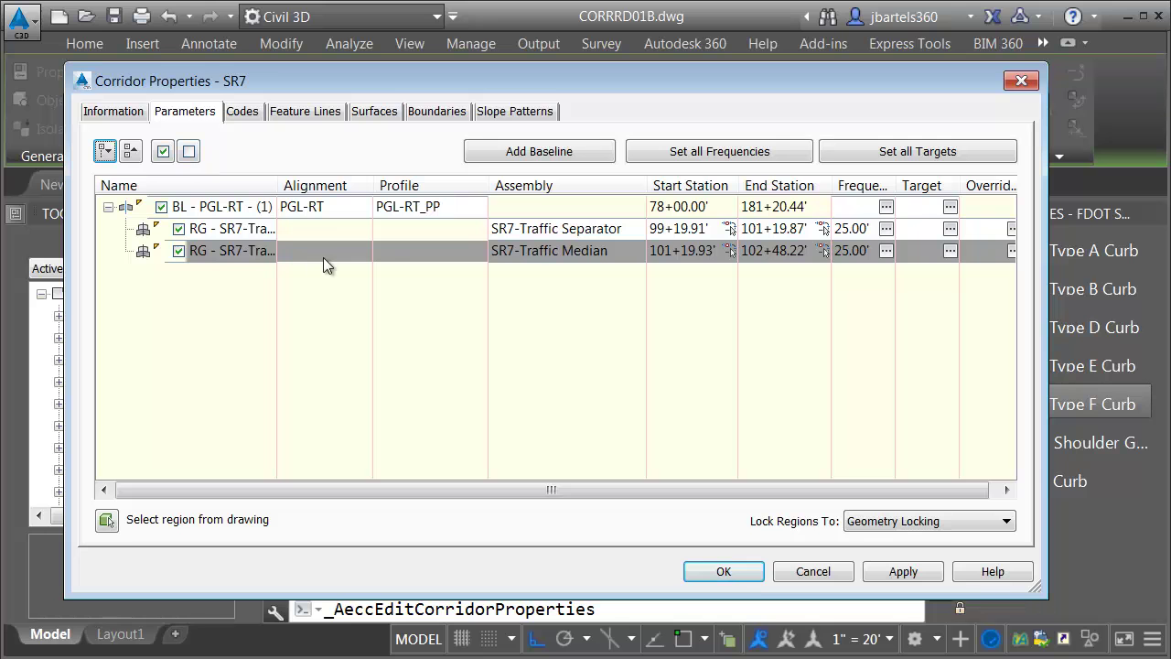
Step: Set Traffic Median offset target curve frequency to By curvature, 0.1 mid-ordinate, and rebuild
click(886, 252)
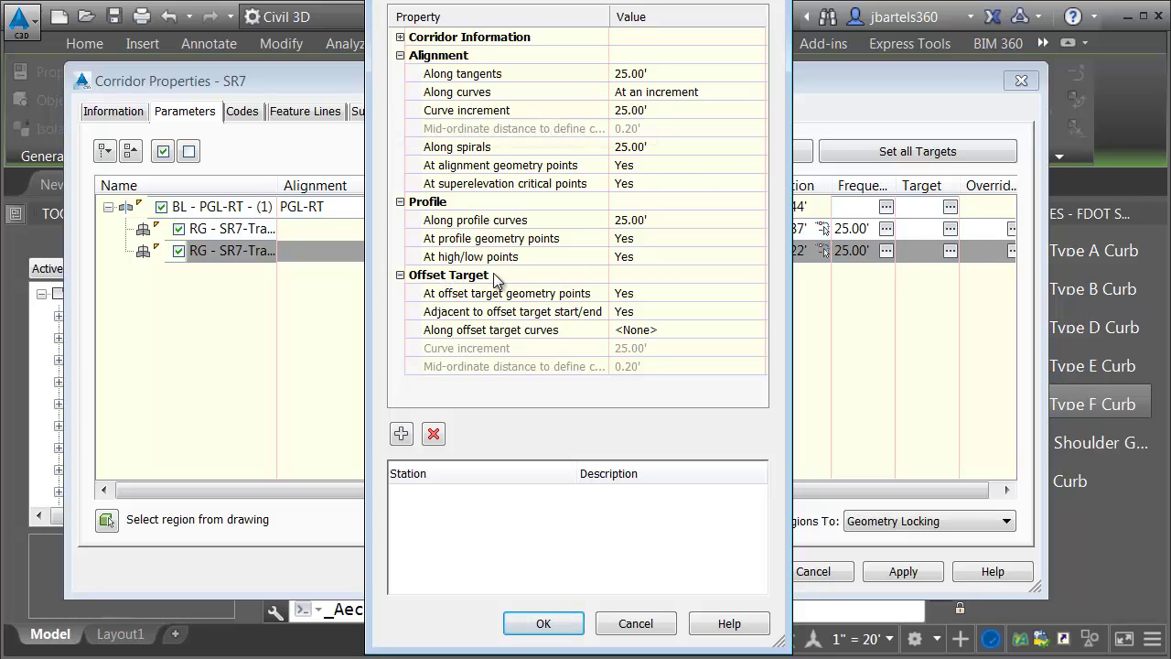
click(625, 331)
click(638, 331)
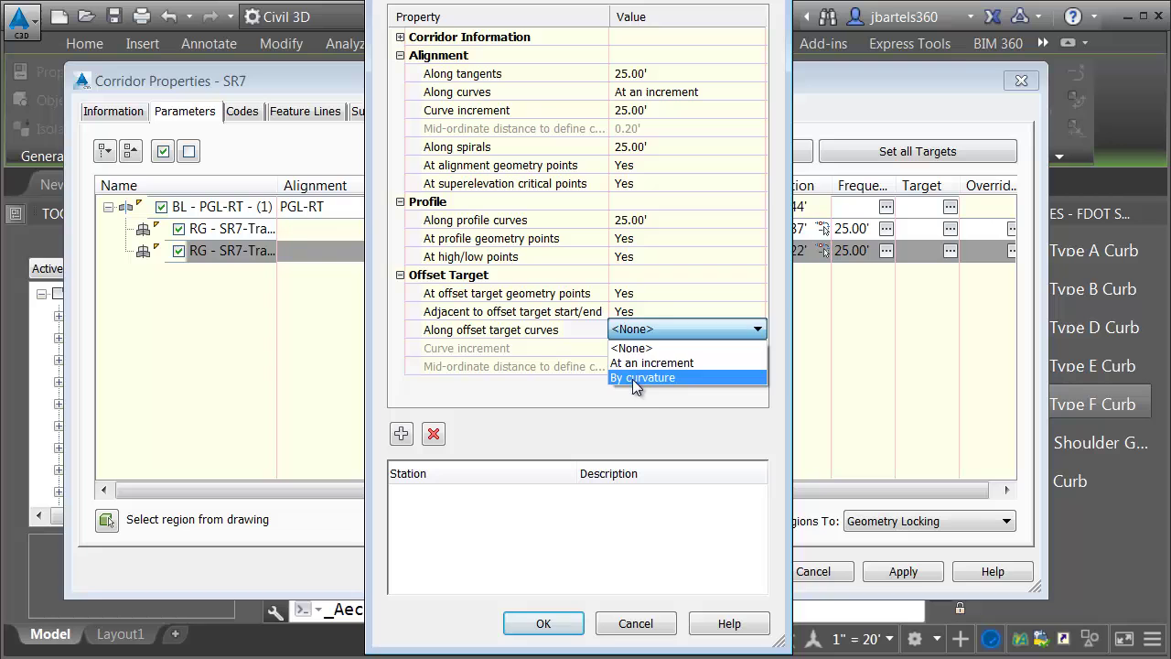
click(637, 376)
click(644, 366)
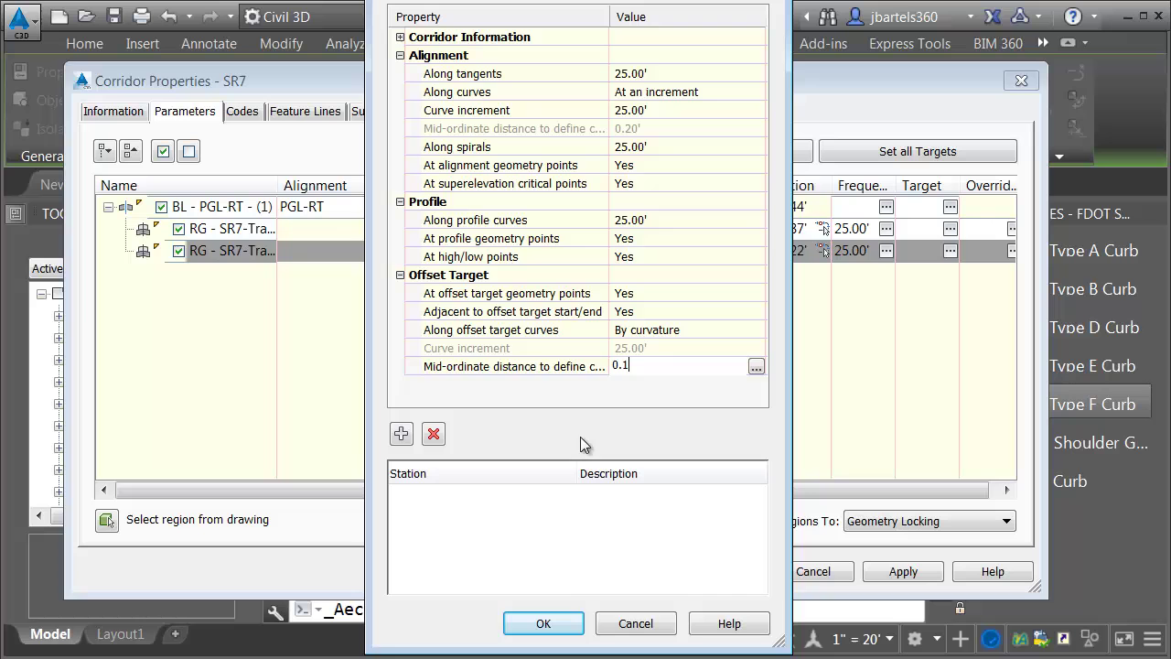
click(544, 623)
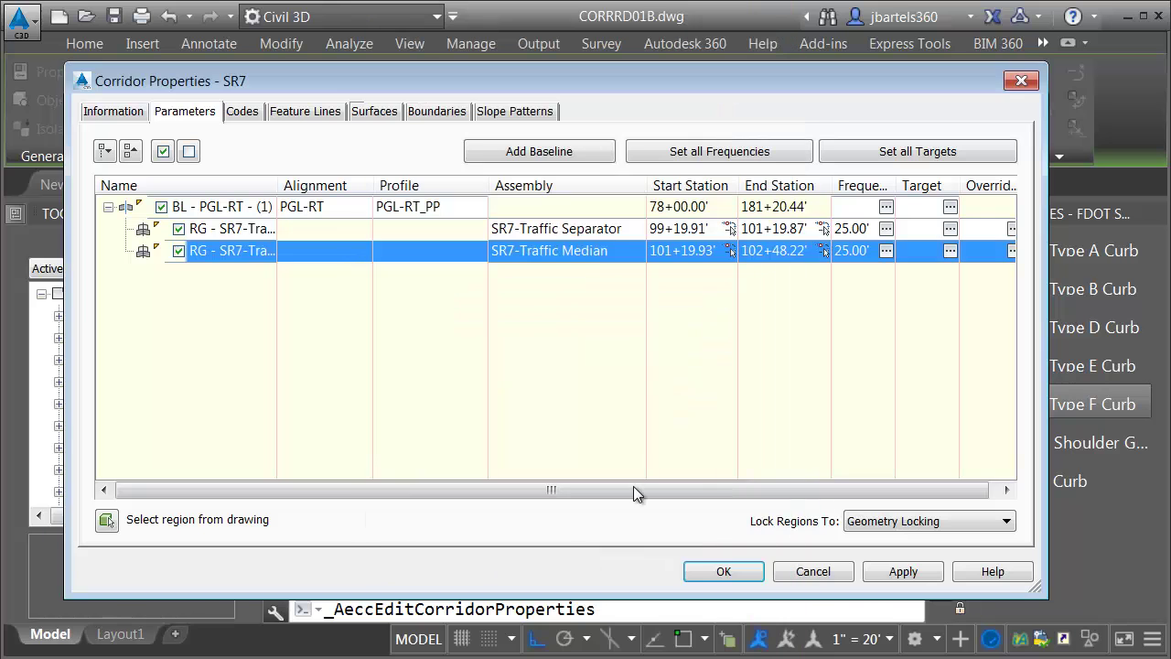
click(723, 571)
click(311, 391)
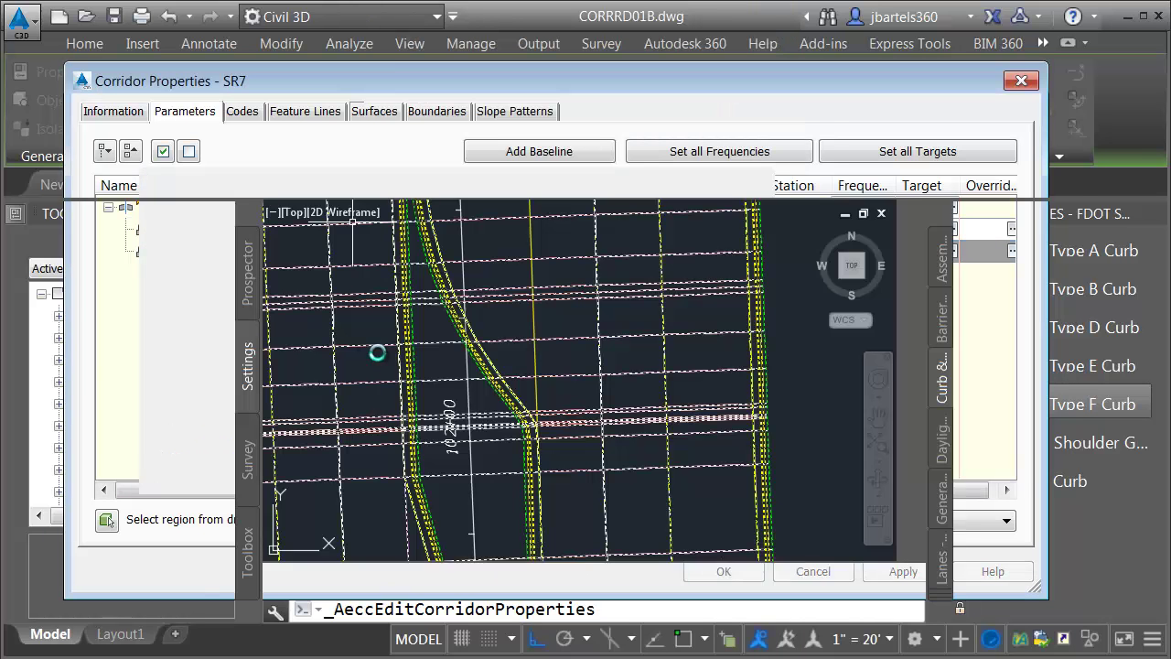
Step: Exit the command, zoom to the median start near 101+00, and select the SR7 corridor
scroll(513, 301, up, 5)
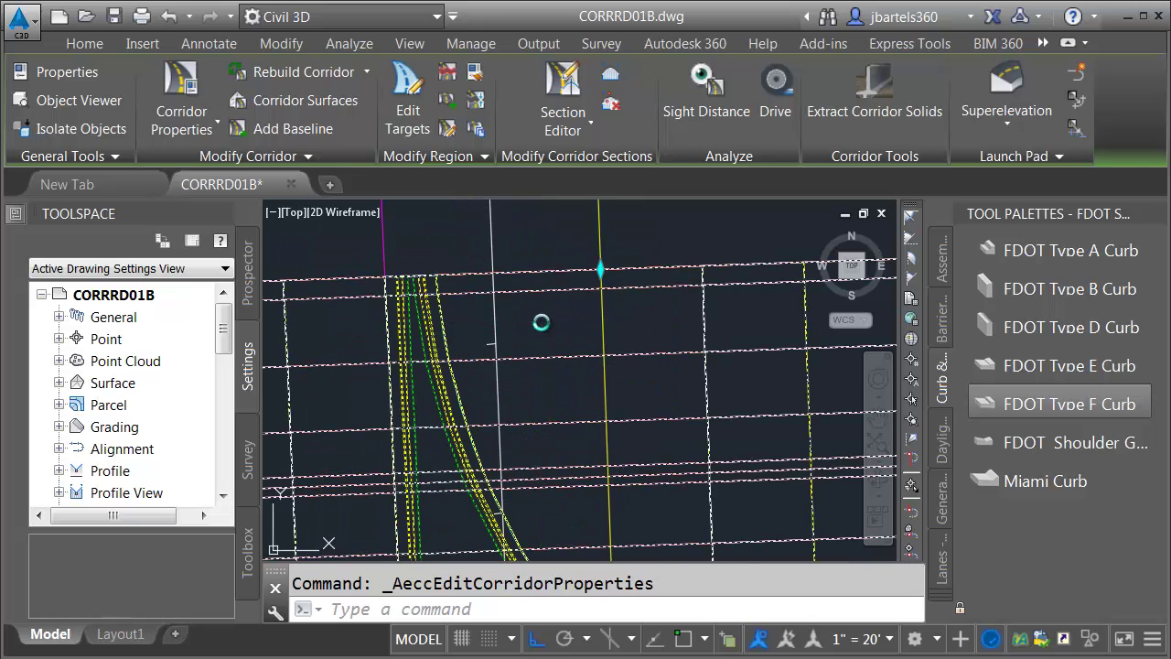
key(Escape)
scroll(544, 327, down, 4)
scroll(603, 418, up, 2)
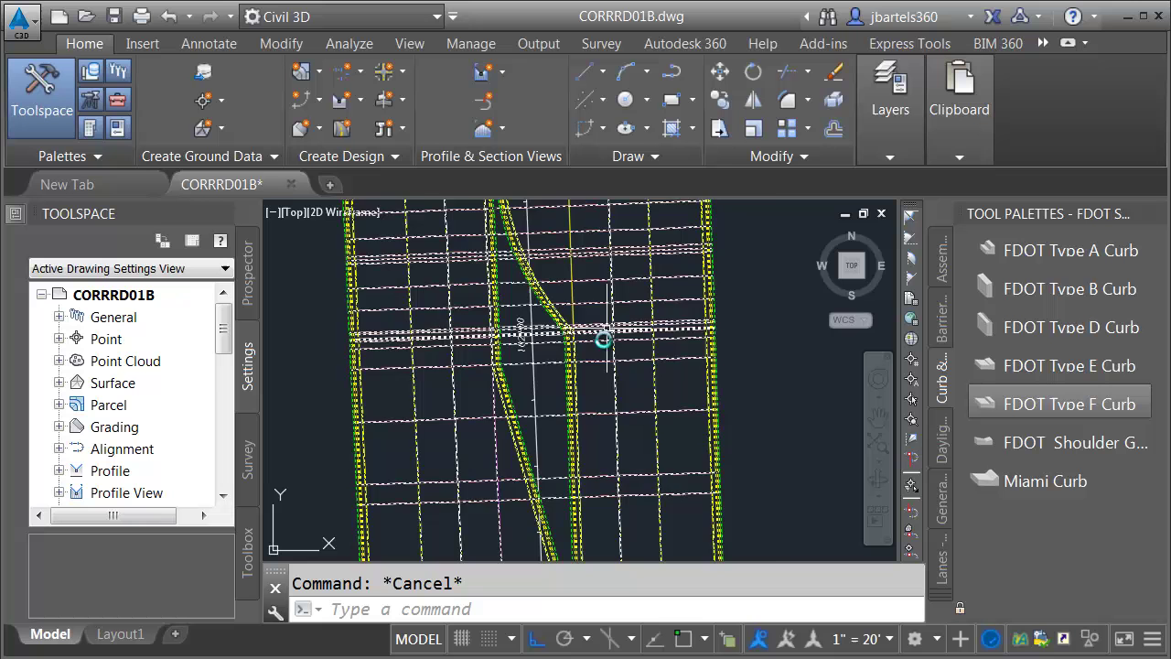
scroll(591, 381, up, 2)
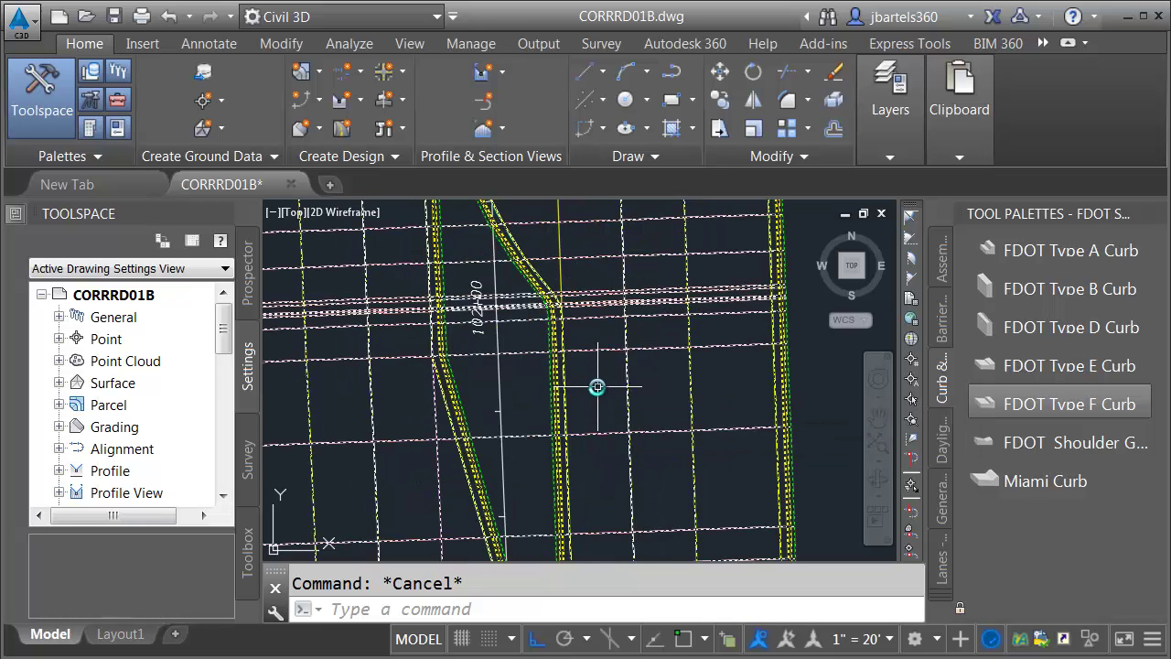
scroll(602, 387, down, 2)
middle_drag(616, 455, 571, 389)
scroll(586, 402, up, 2)
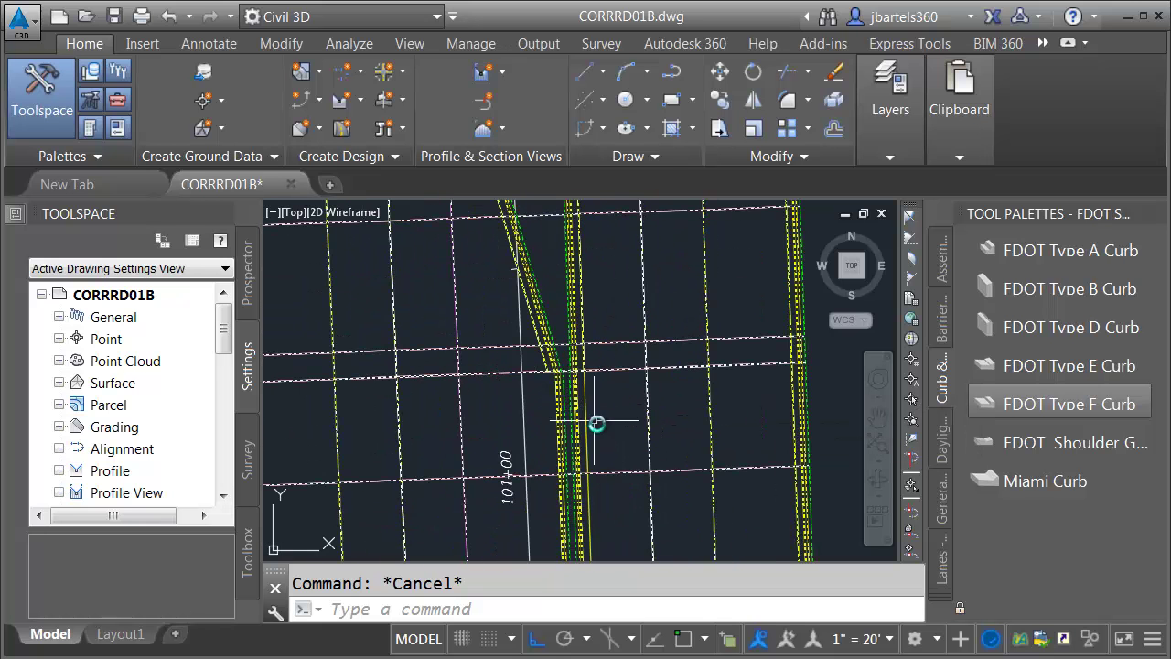
scroll(609, 393, up, 1)
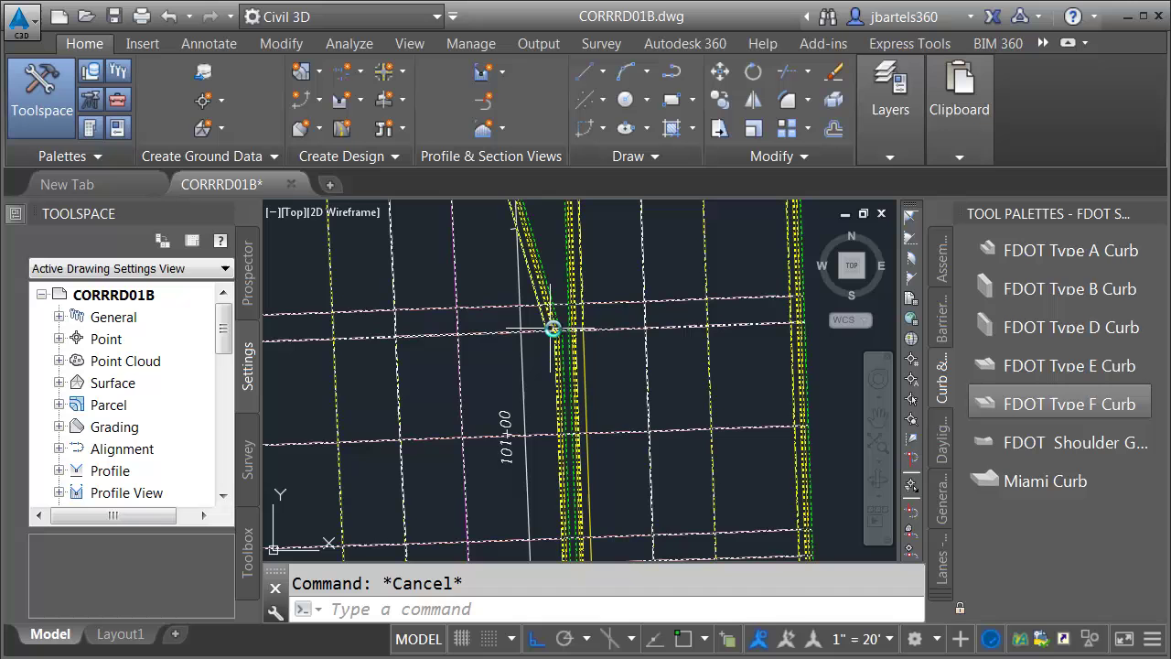
click(616, 433)
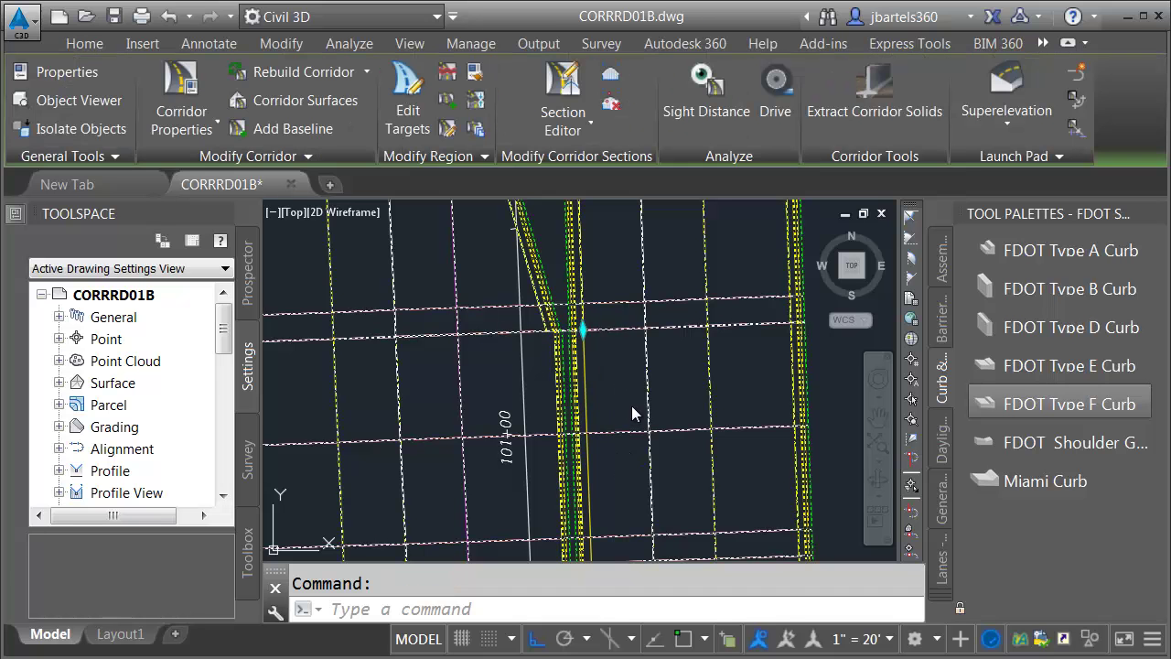
Step: Open the corridor in the Section Editor and zoom to an offset and elevation
click(565, 87)
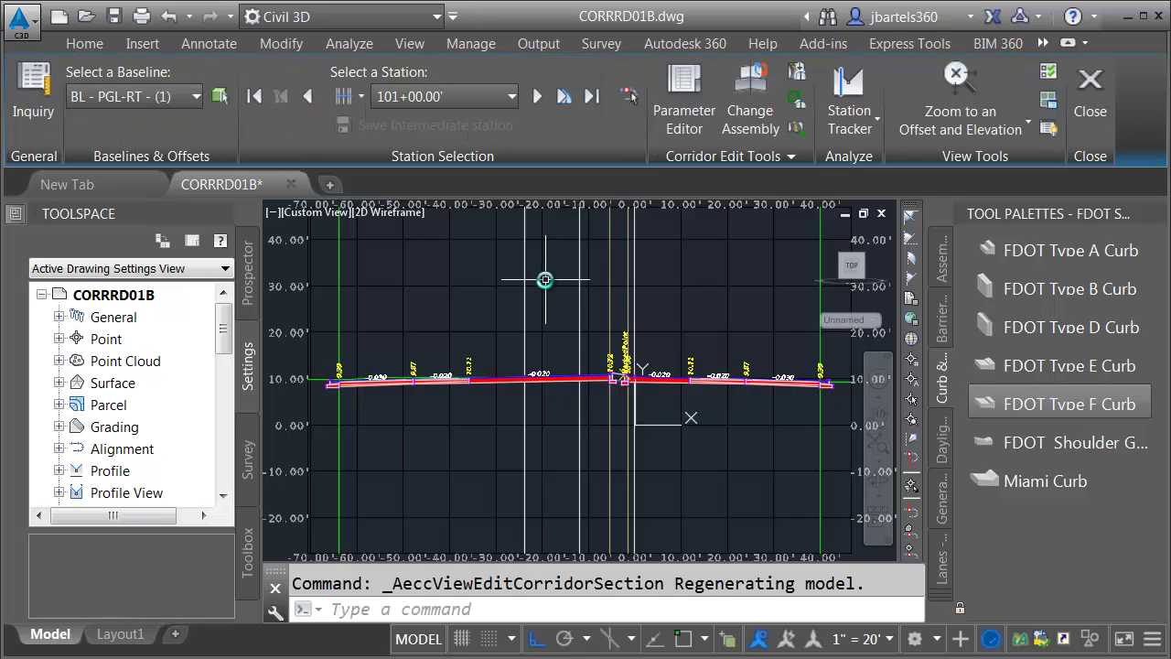
scroll(622, 411, up, 6)
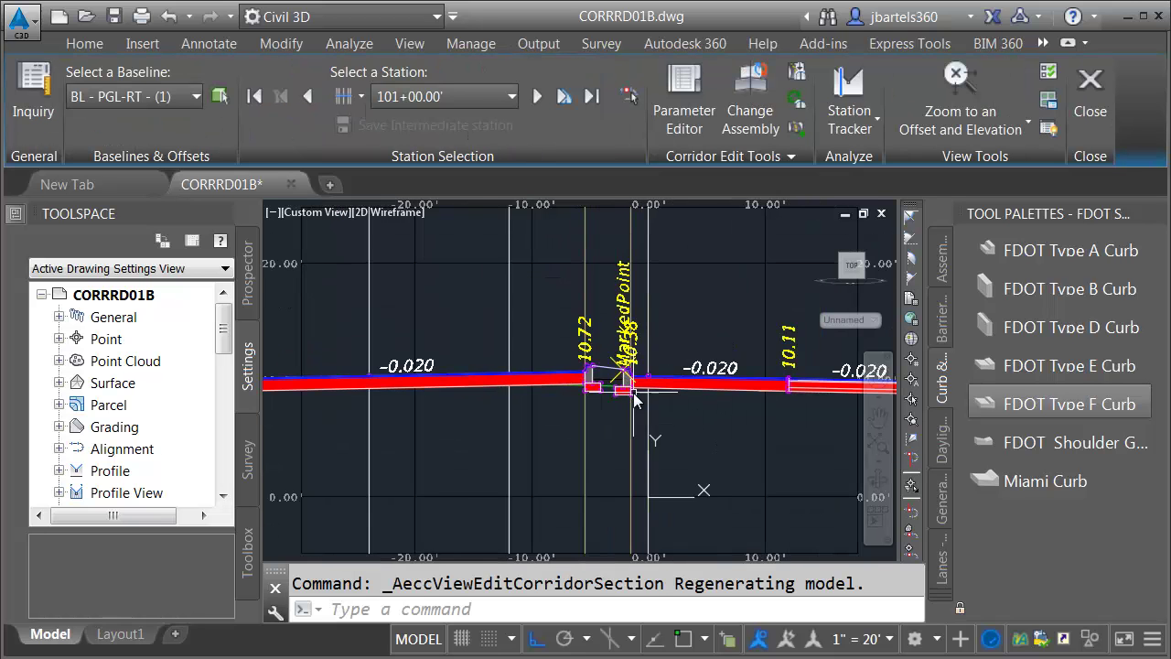
middle_drag(622, 412, 606, 411)
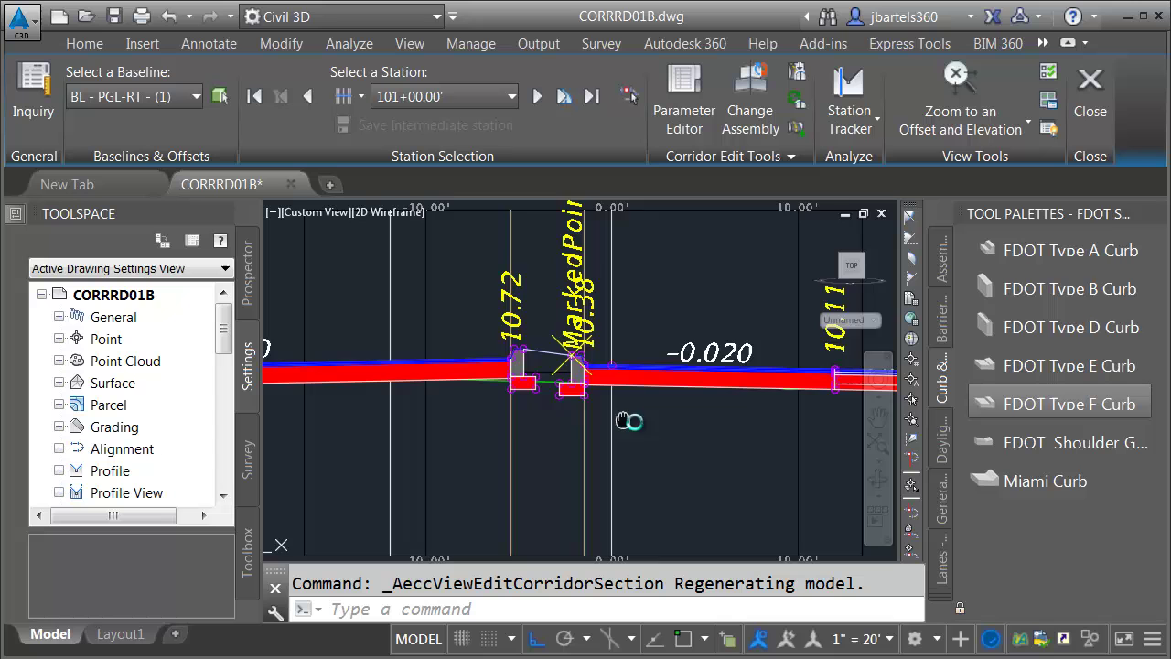
scroll(685, 415, down, 1)
scroll(689, 411, down, 1)
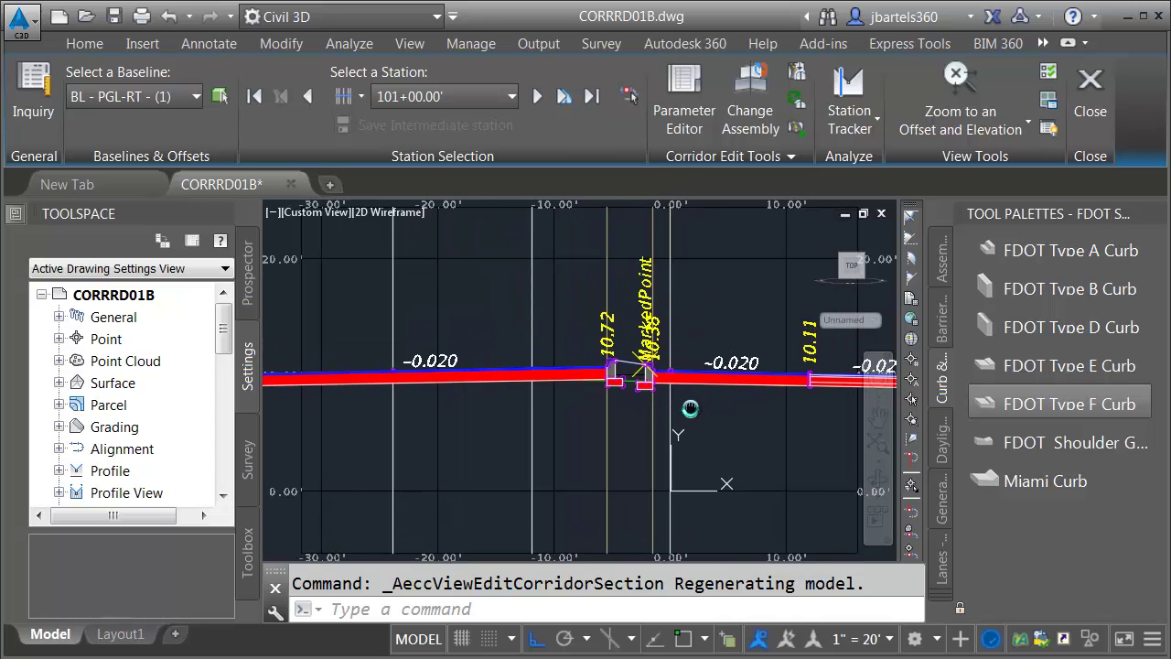
click(953, 80)
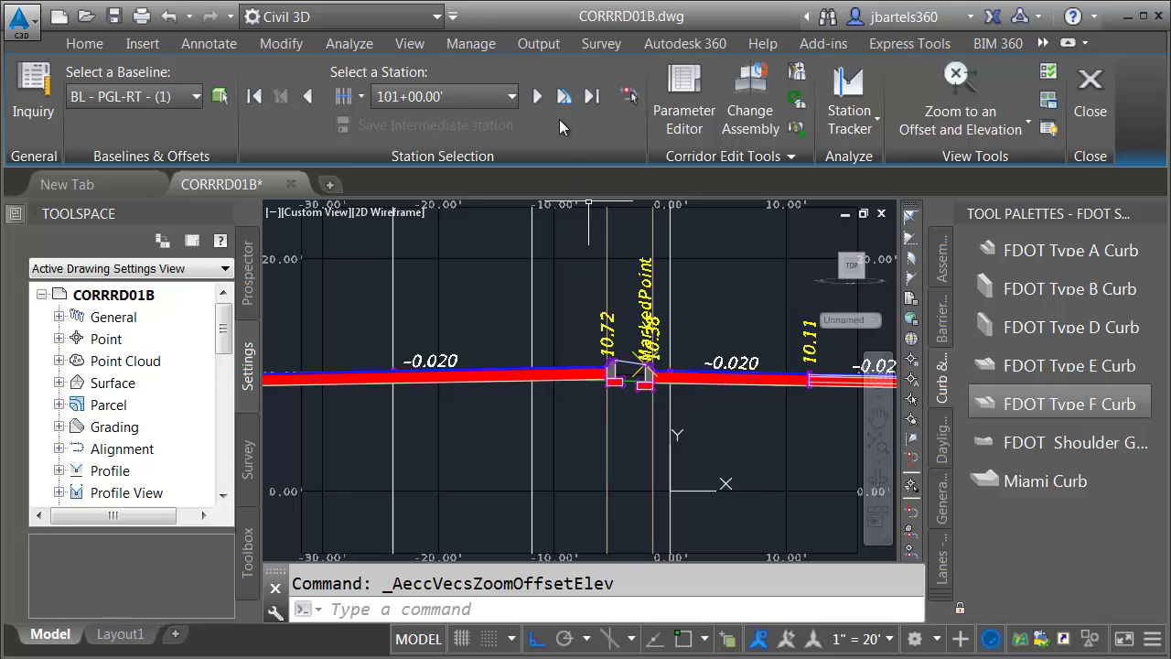
Step: Step through sections from 101+19.87' past the median end to 102+75.00', then close the editor
click(537, 97)
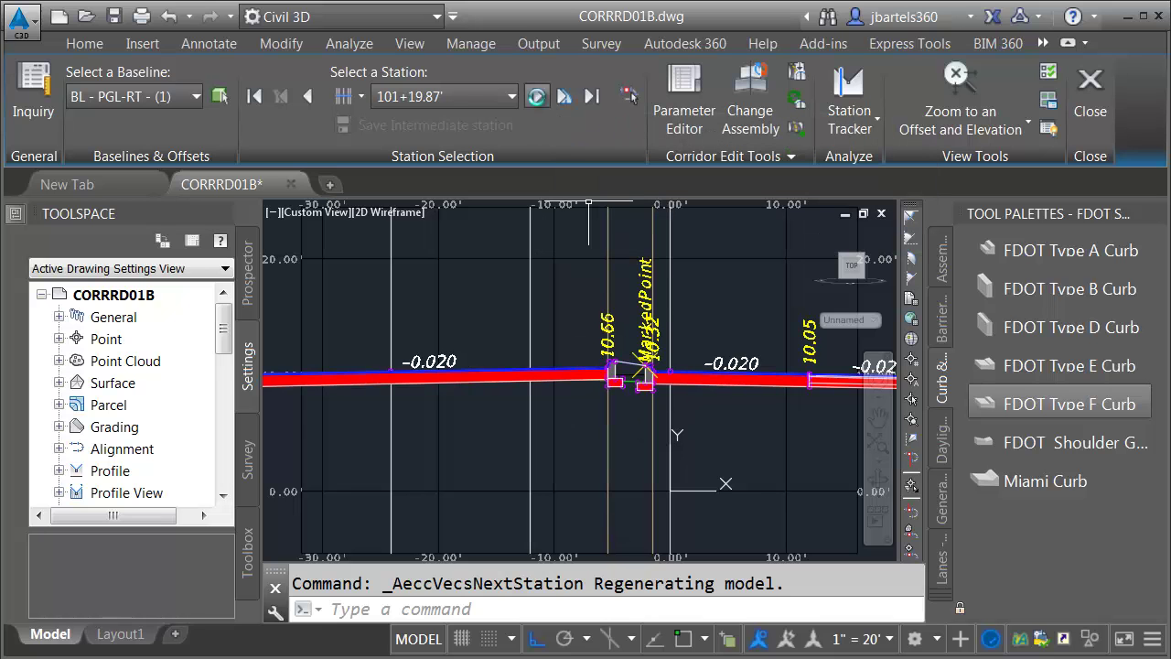
click(537, 97)
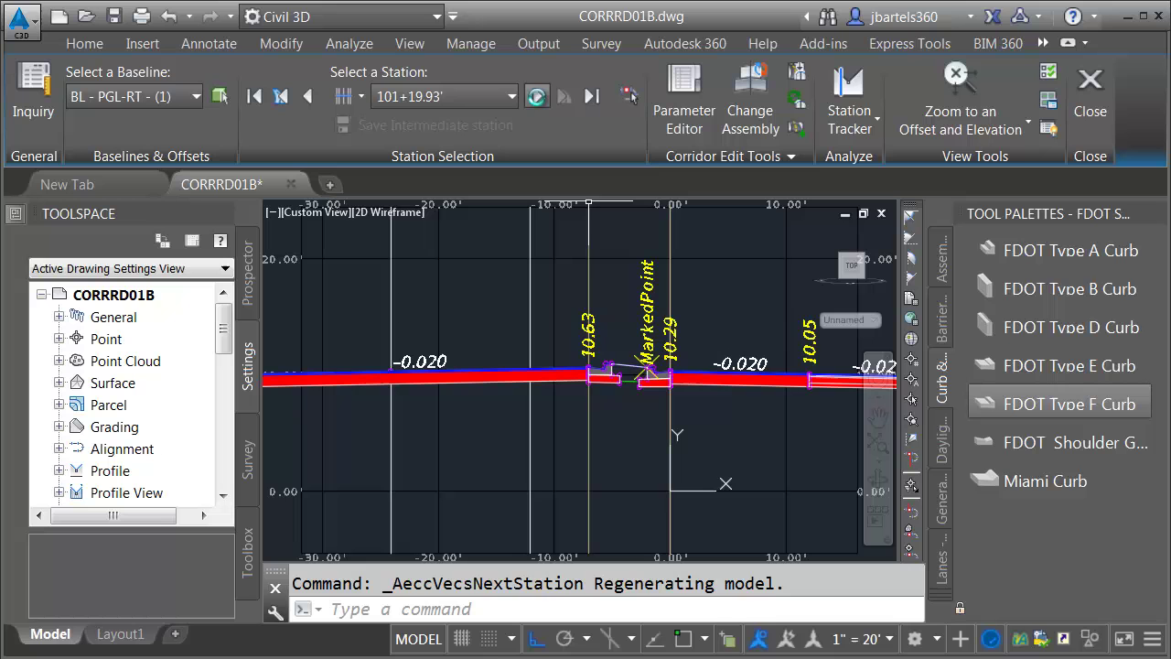
click(537, 97)
click(537, 97)
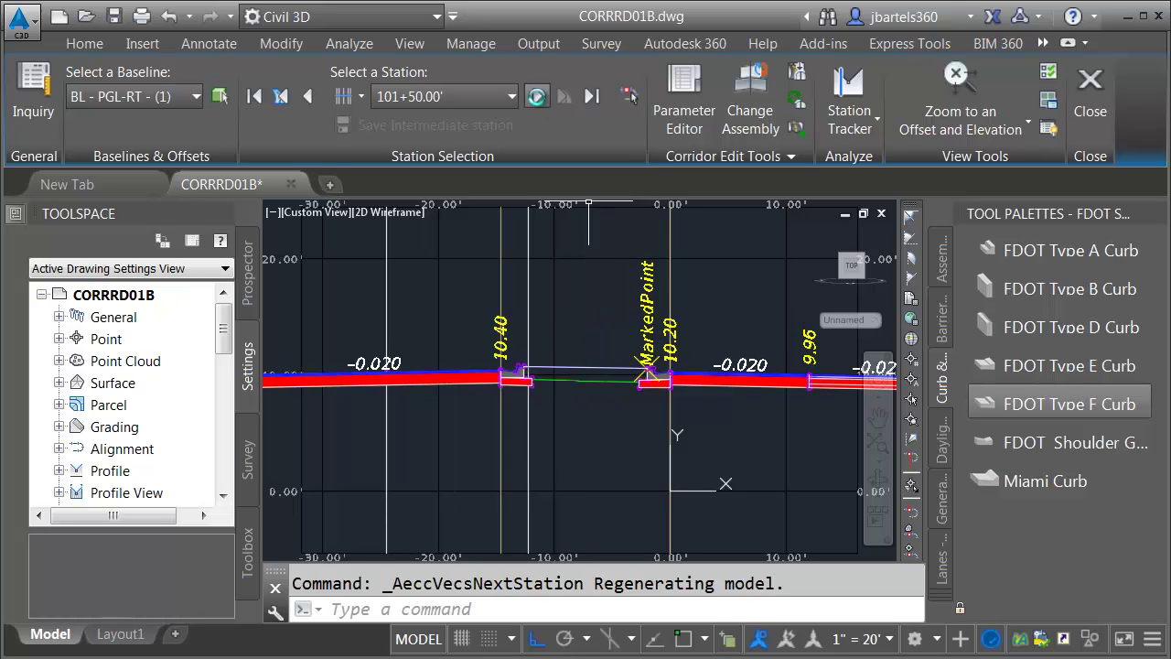
click(537, 97)
click(537, 97)
click(537, 97)
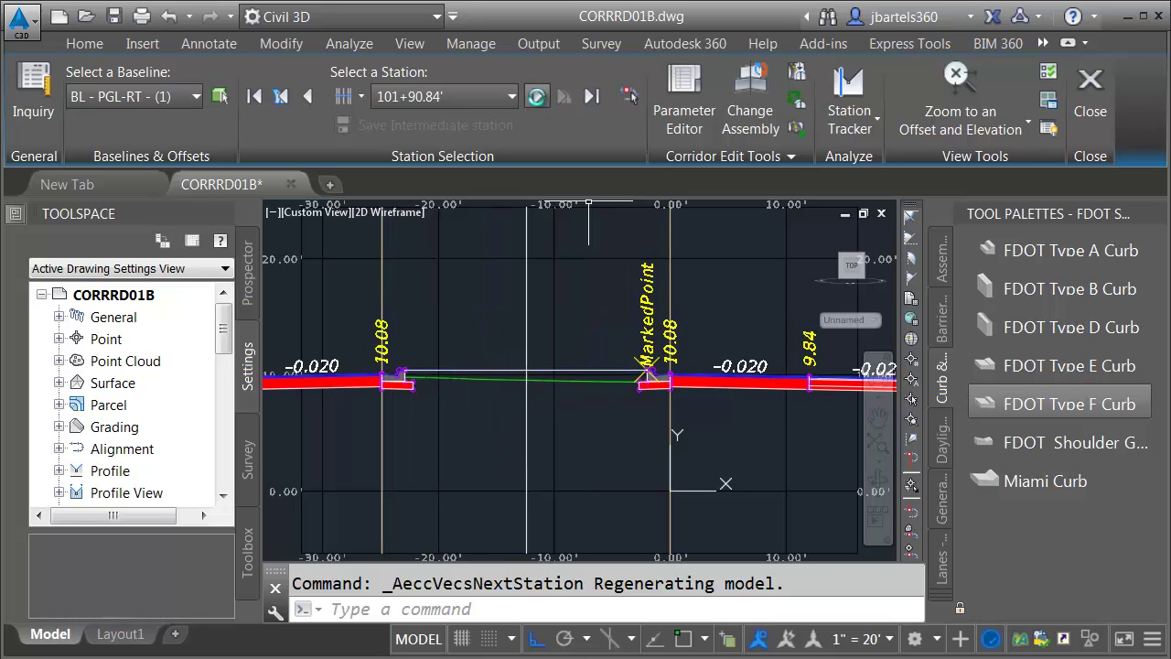
click(537, 97)
click(537, 97)
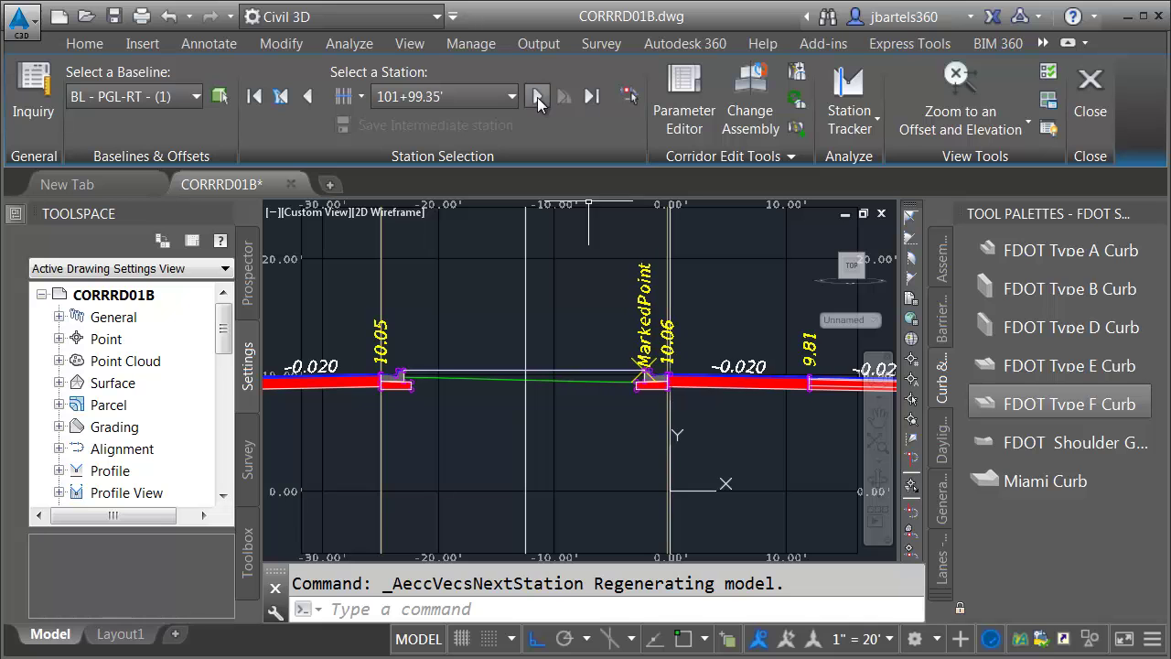
click(537, 97)
click(537, 97)
click(537, 97)
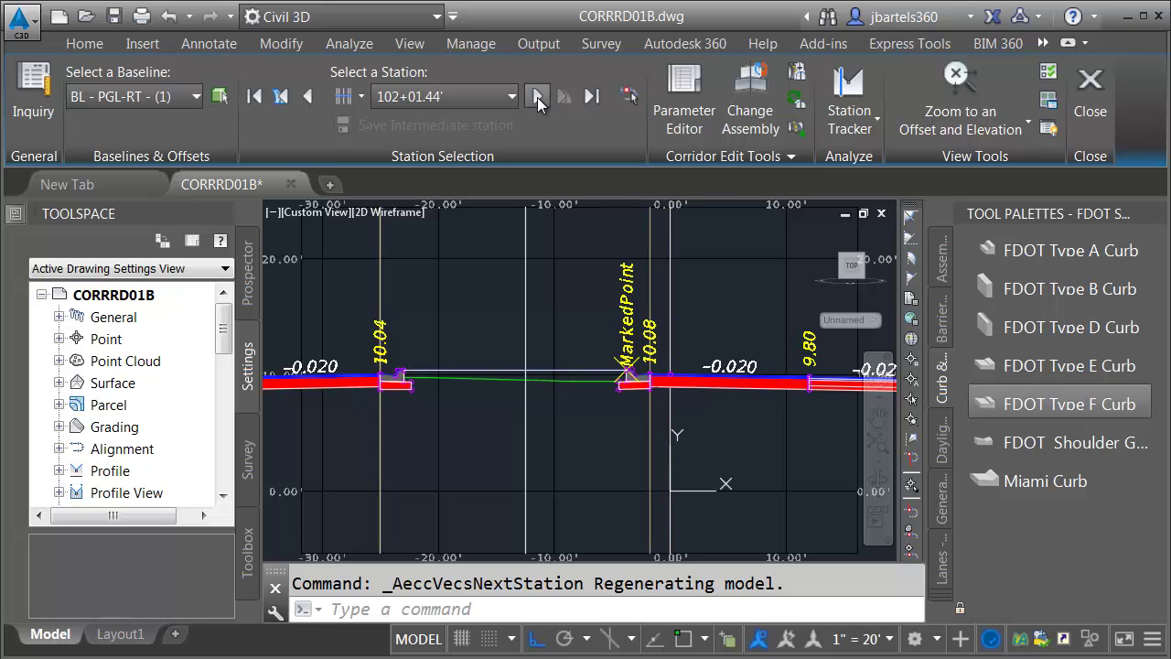
click(537, 97)
click(537, 97)
click(537, 97)
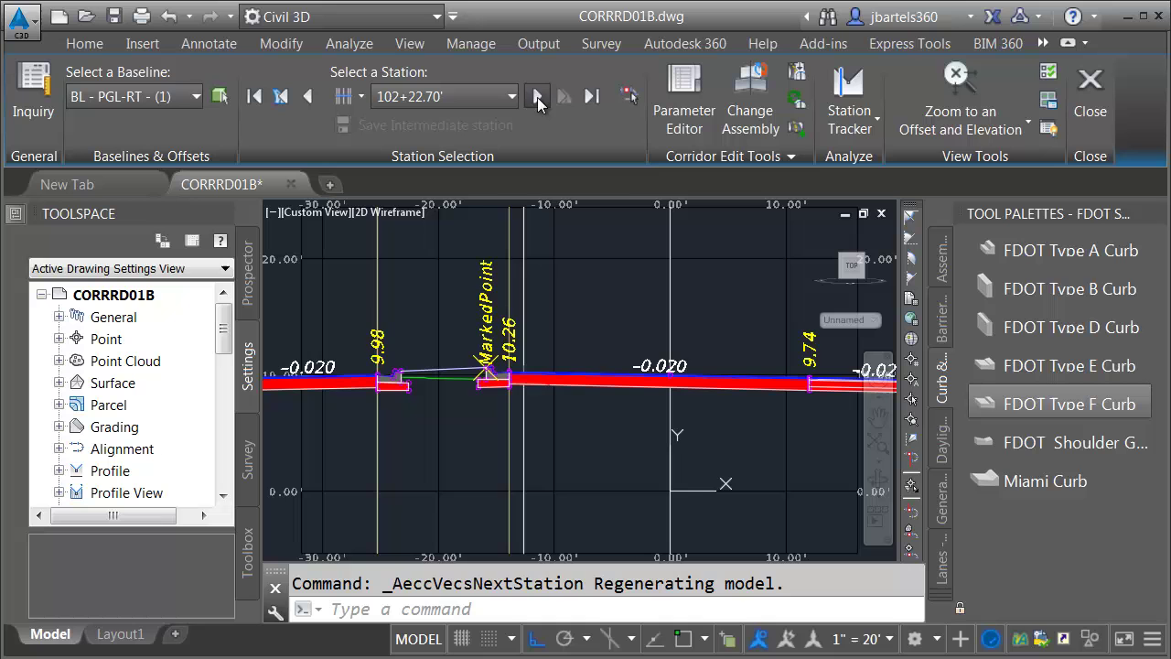
click(537, 97)
click(537, 97)
click(537, 97)
click(537, 97)
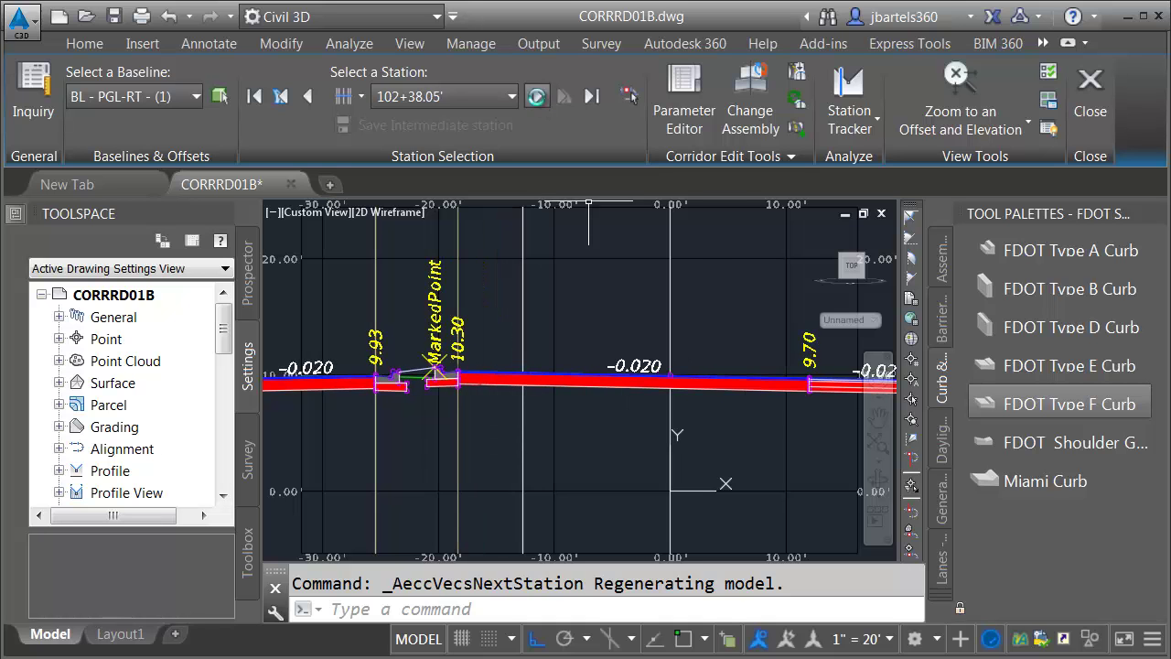
click(537, 97)
click(537, 97)
click(537, 97)
click(537, 97)
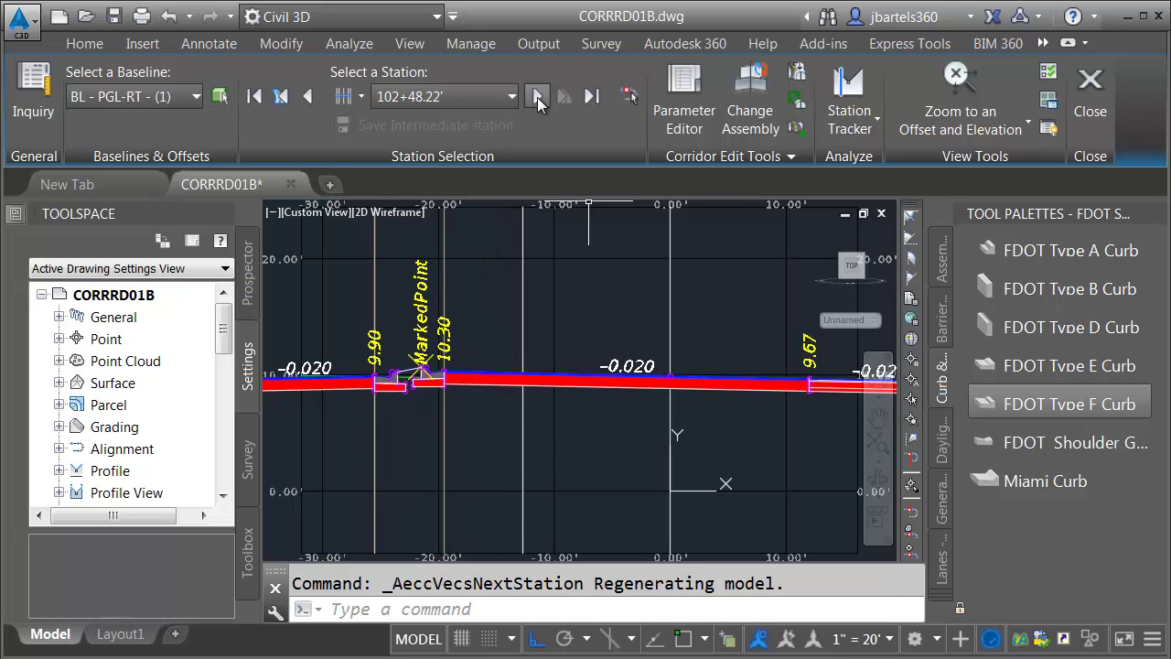
click(537, 97)
click(537, 97)
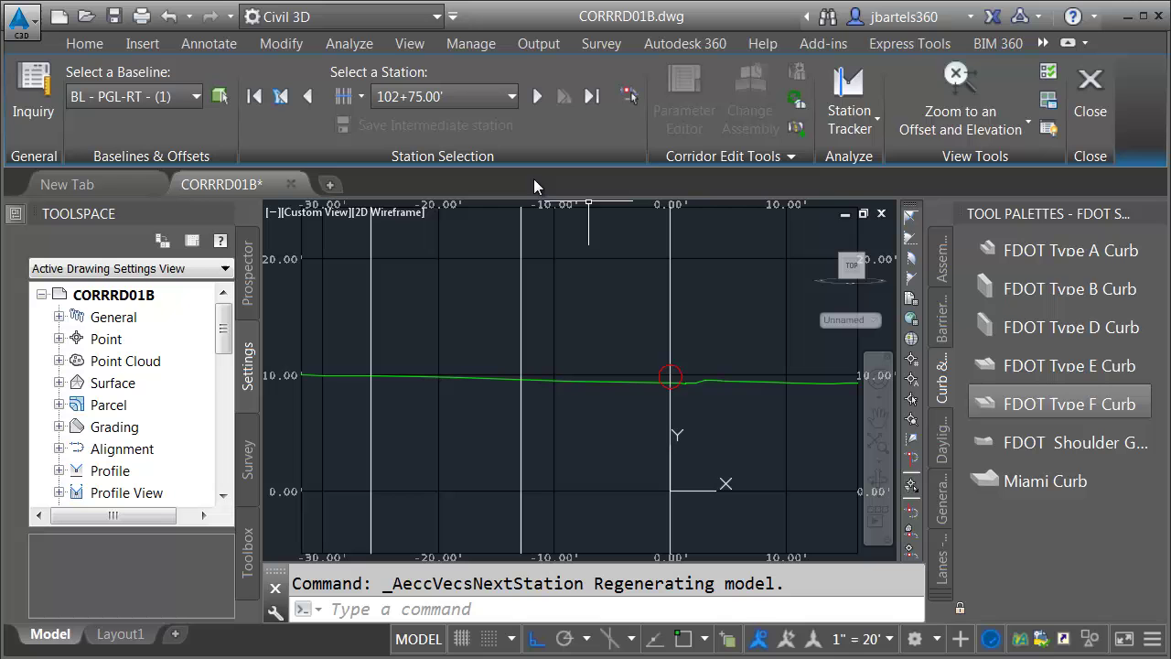
click(1067, 100)
key(Escape)
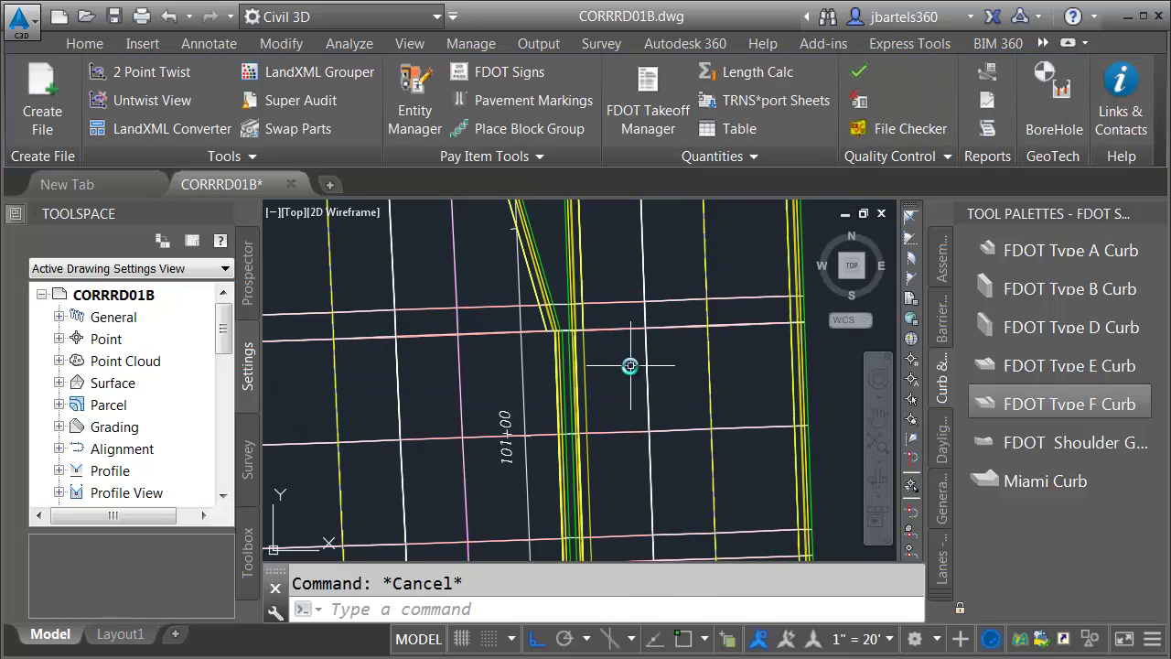
scroll(628, 377, down, 2)
scroll(667, 339, up, 2)
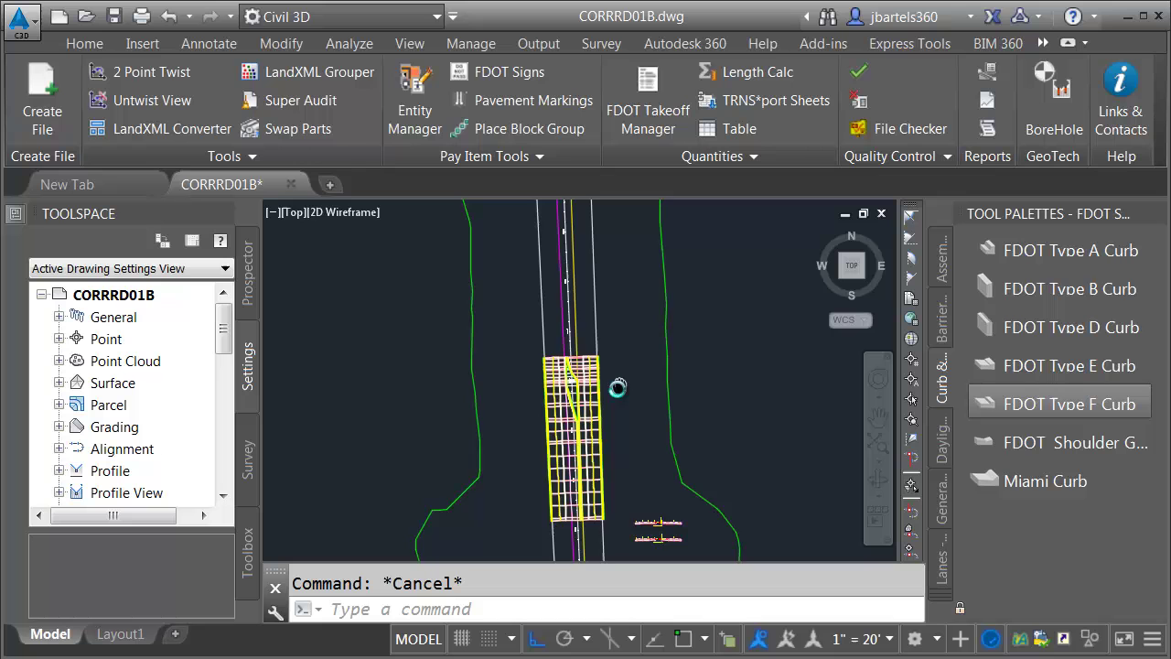
middle_drag(617, 387, 601, 369)
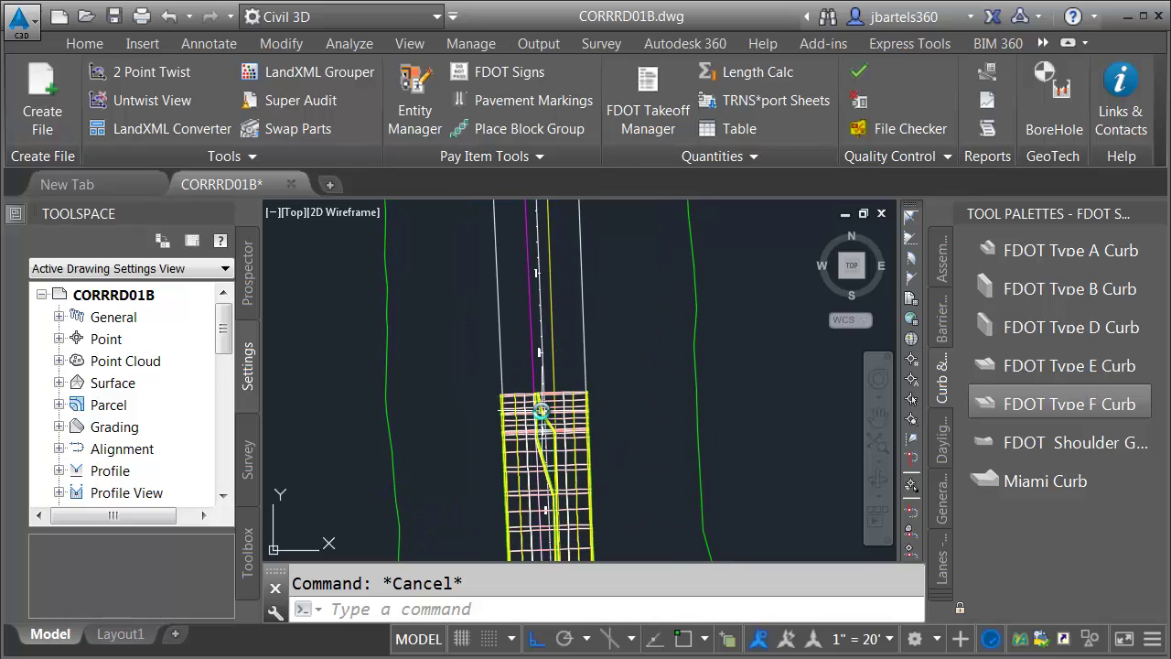
middle_drag(562, 351, 565, 383)
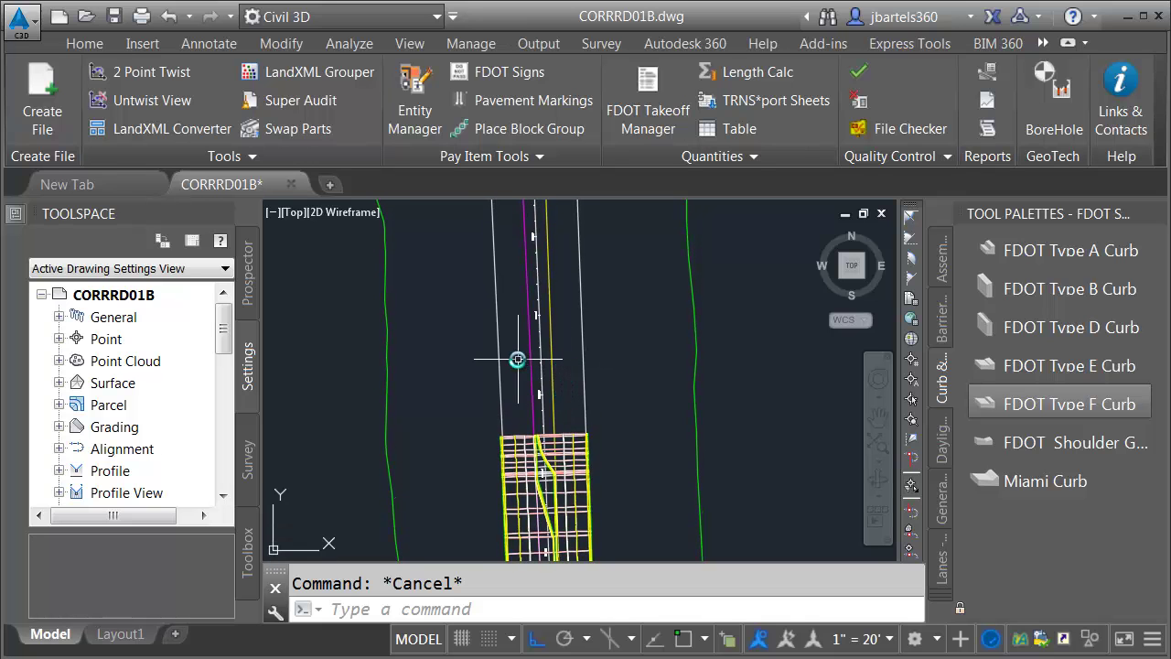